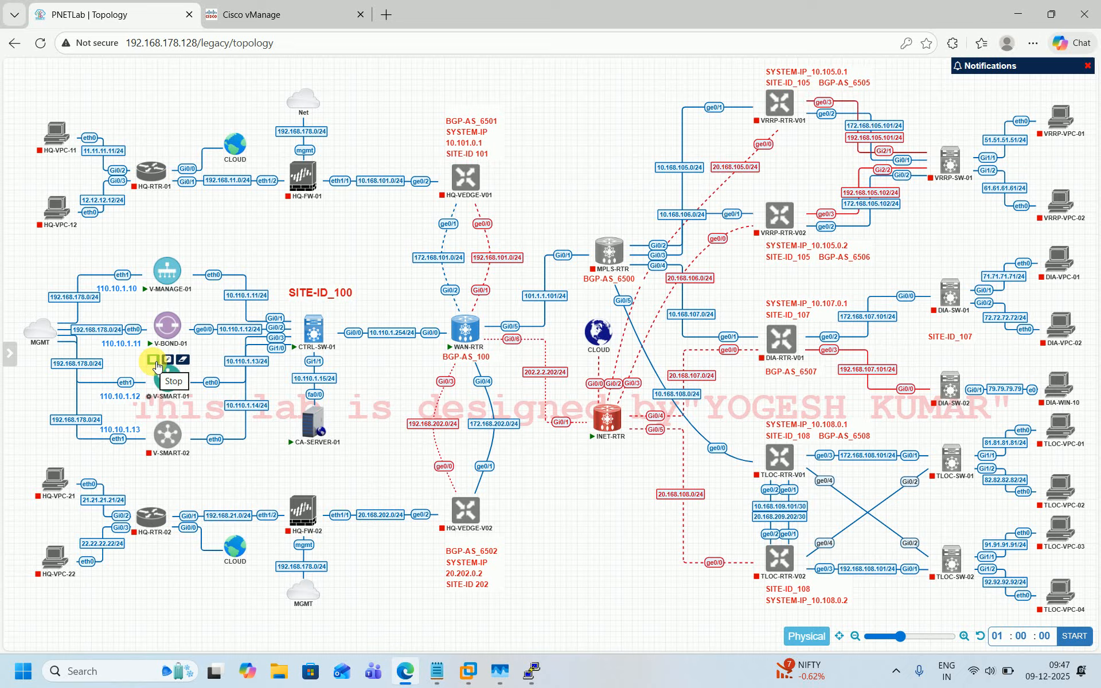
Step: Start the V-SMART-01 and V-SMART-02 nodes and open the V-SMART-01 console
{"action": "left_click", "coordinate": [155, 362]}
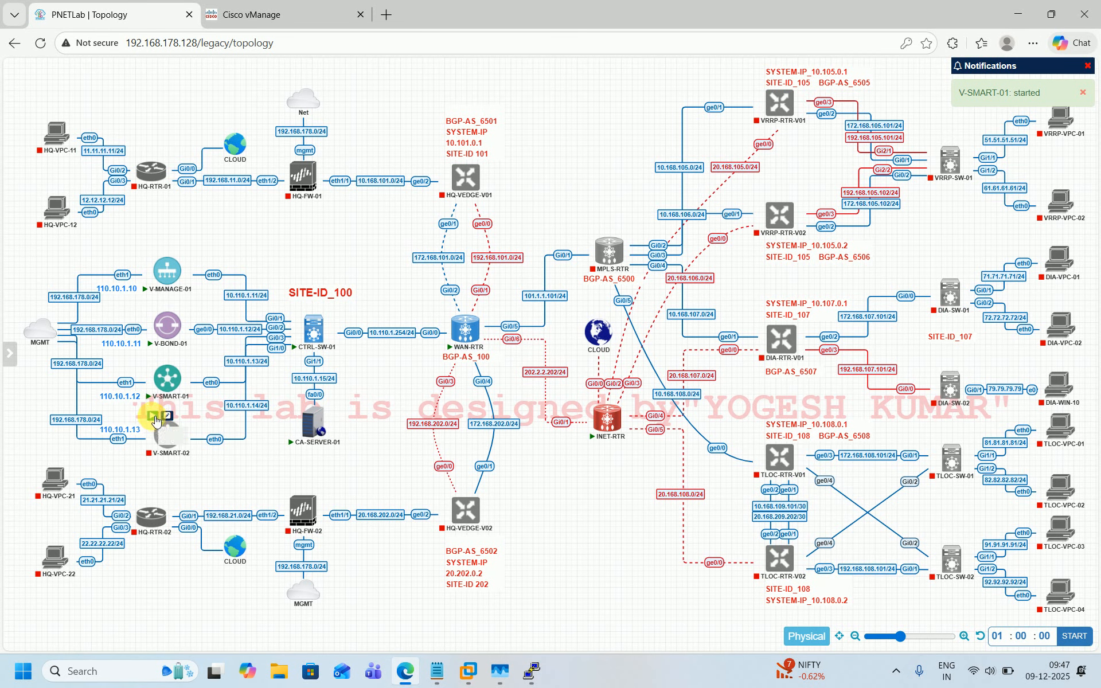
{"action": "left_click", "coordinate": [154, 416]}
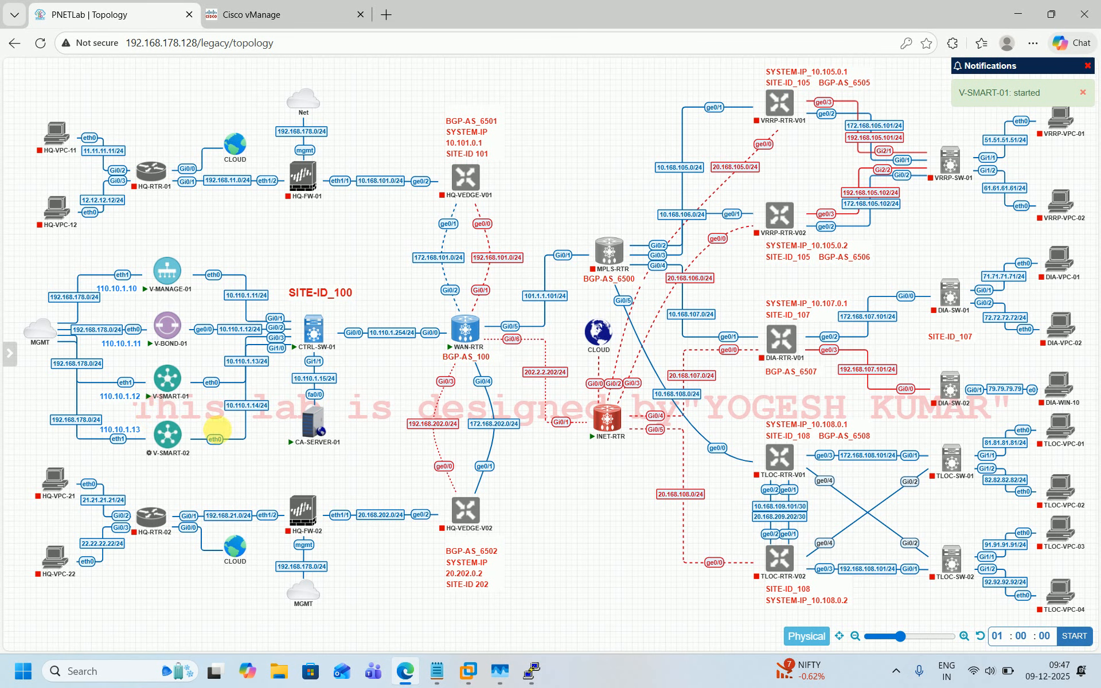
{"action": "left_click", "coordinate": [173, 383]}
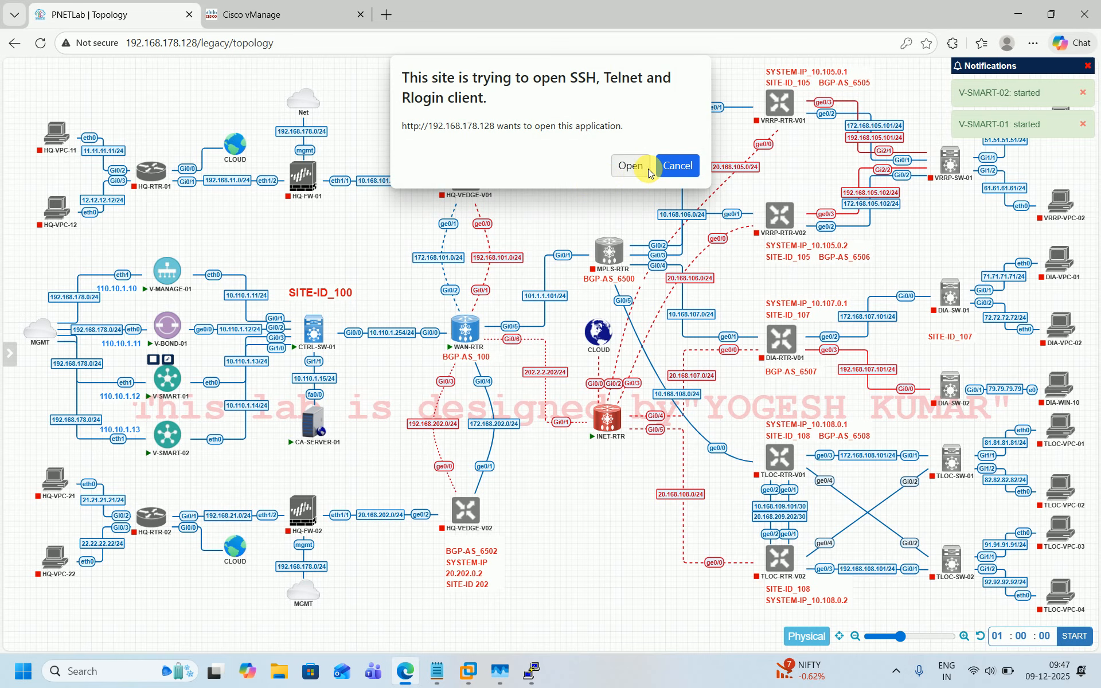
{"action": "left_click", "coordinate": [630, 166]}
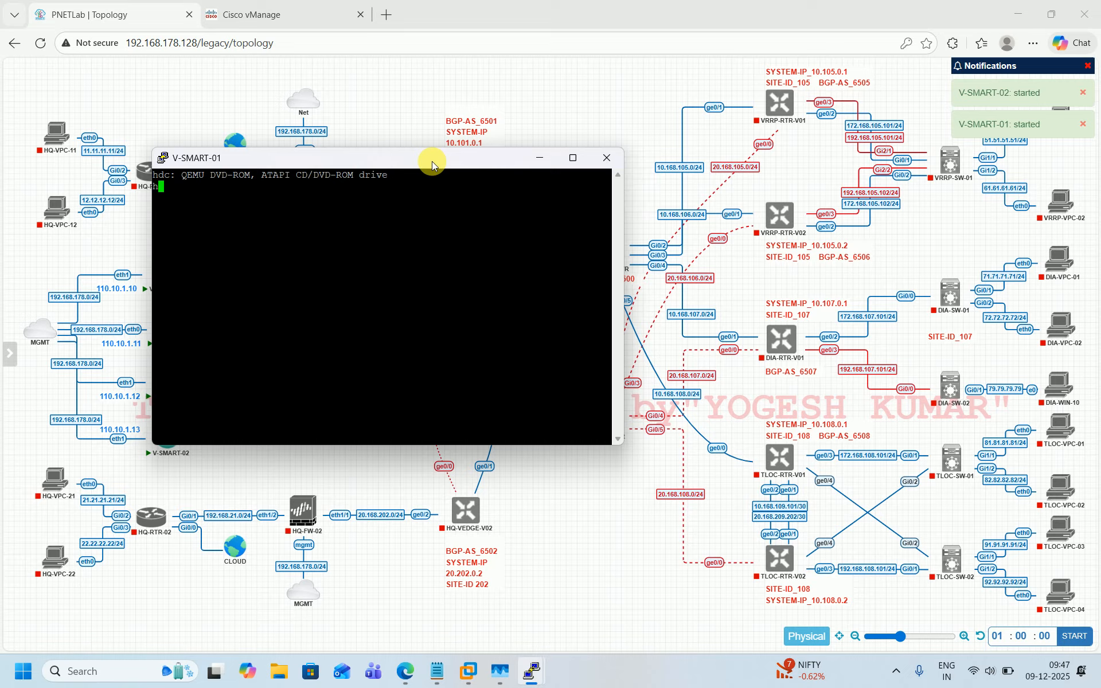
Step: Move and enlarge the V-SMART-01 console window and bring up the login prompt
{"action": "left_click_drag", "start_coordinate": [500, 156], "coordinate": [670, 71]}
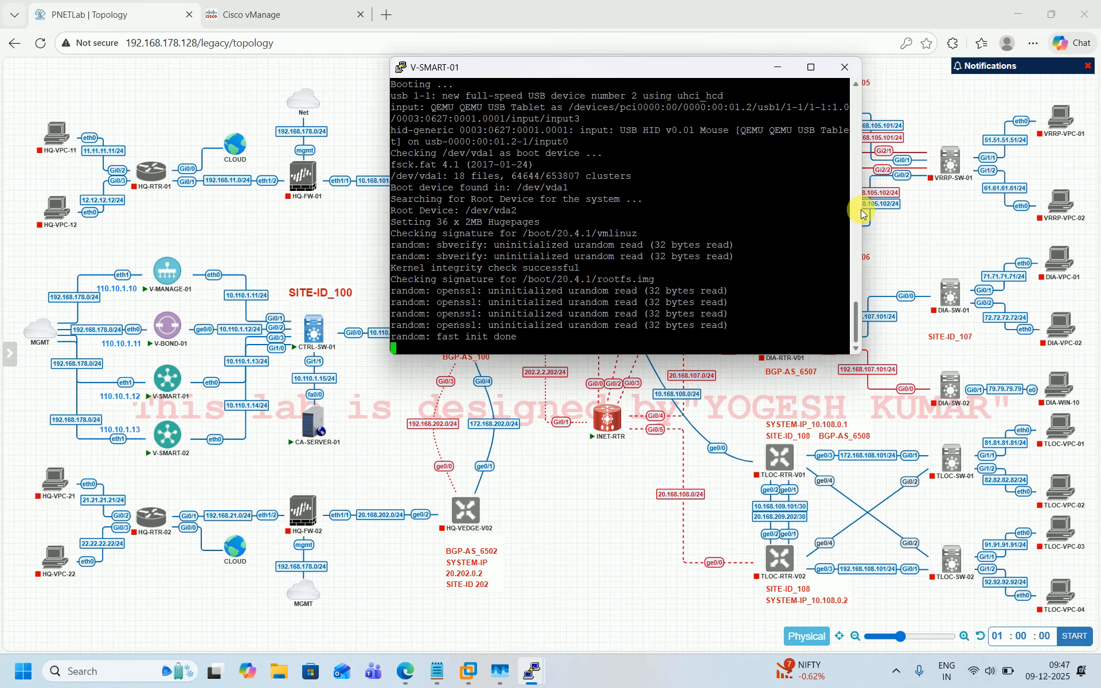
{"action": "left_click_drag", "start_coordinate": [862, 214], "coordinate": [1054, 224]}
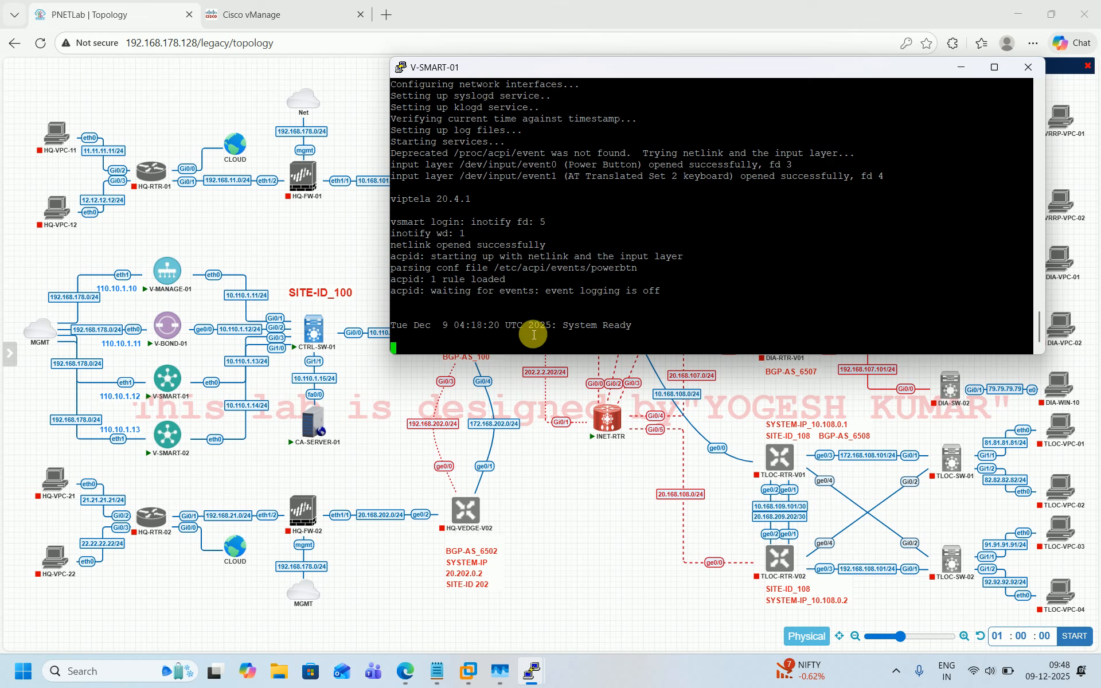
{"action": "key", "text": "Return"}
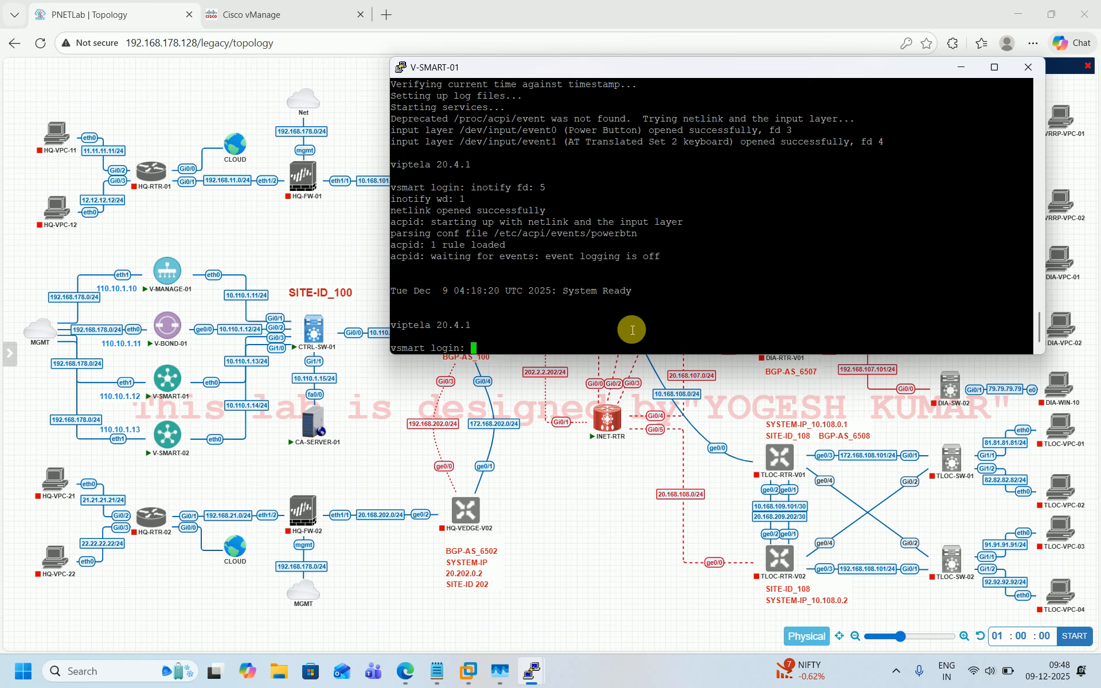
Step: Log in as admin, enter the default password, and set and confirm the new initial admin password
{"action": "type", "text": "admin"}
{"action": "key", "text": "Return"}
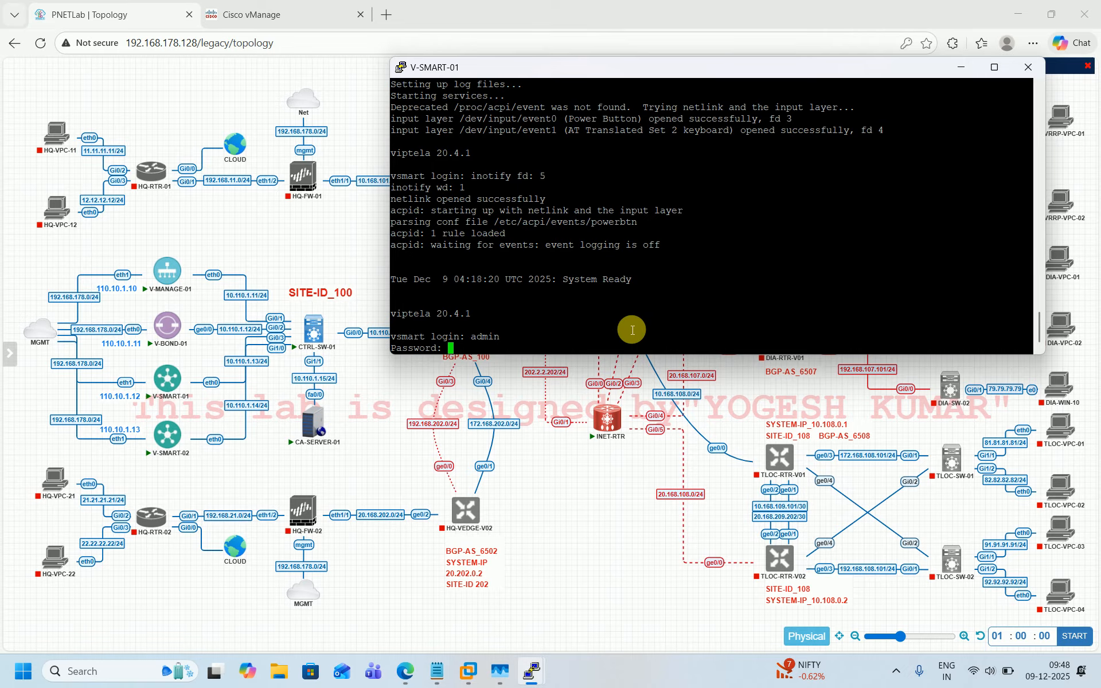
{"action": "key", "text": "Return"}
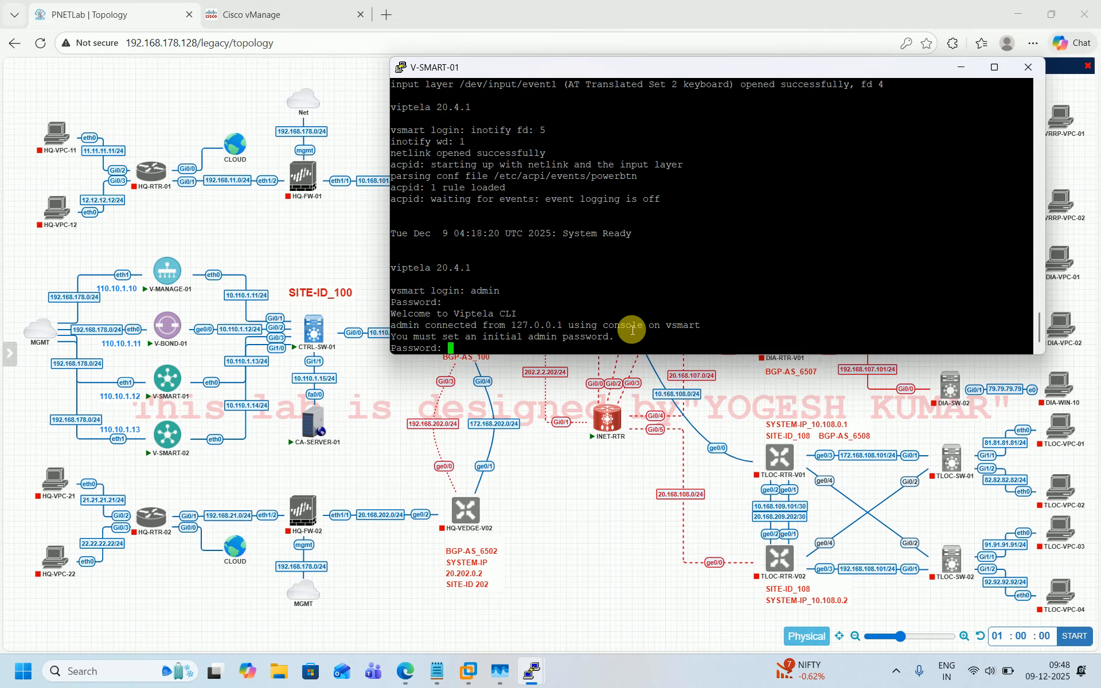
{"action": "key", "text": "Return"}
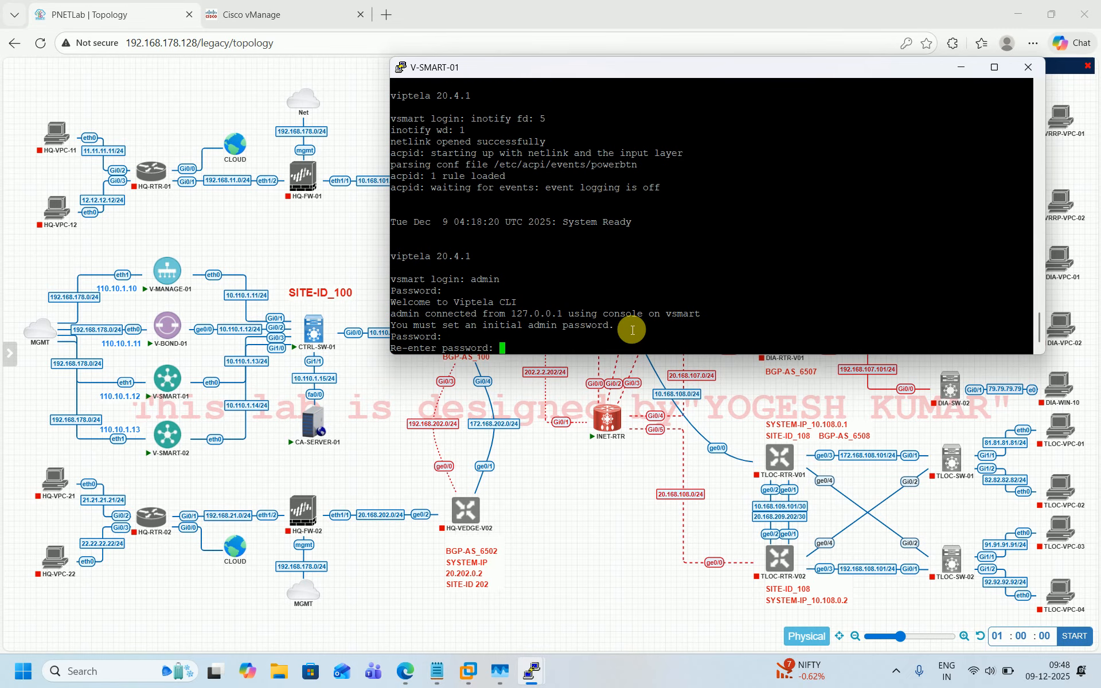
{"action": "key", "text": "Return"}
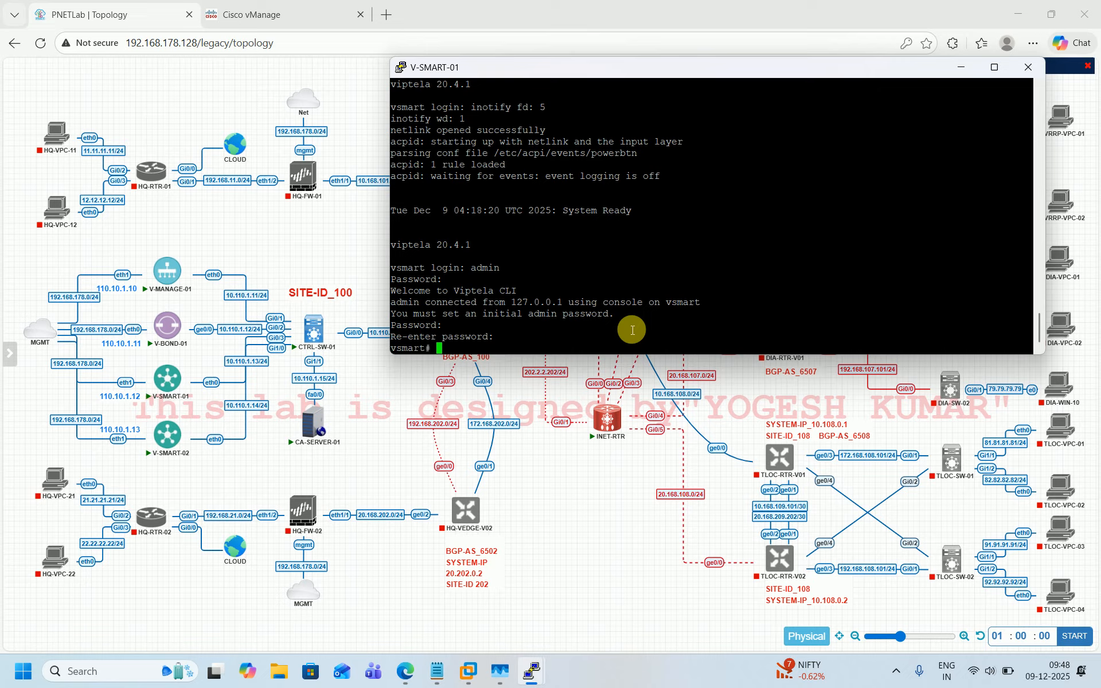
Step: Enter configuration mode and set the system host-name to V-SMART-01, then leave the system level
{"action": "type", "text": "conf t"}
{"action": "key", "text": "Return"}
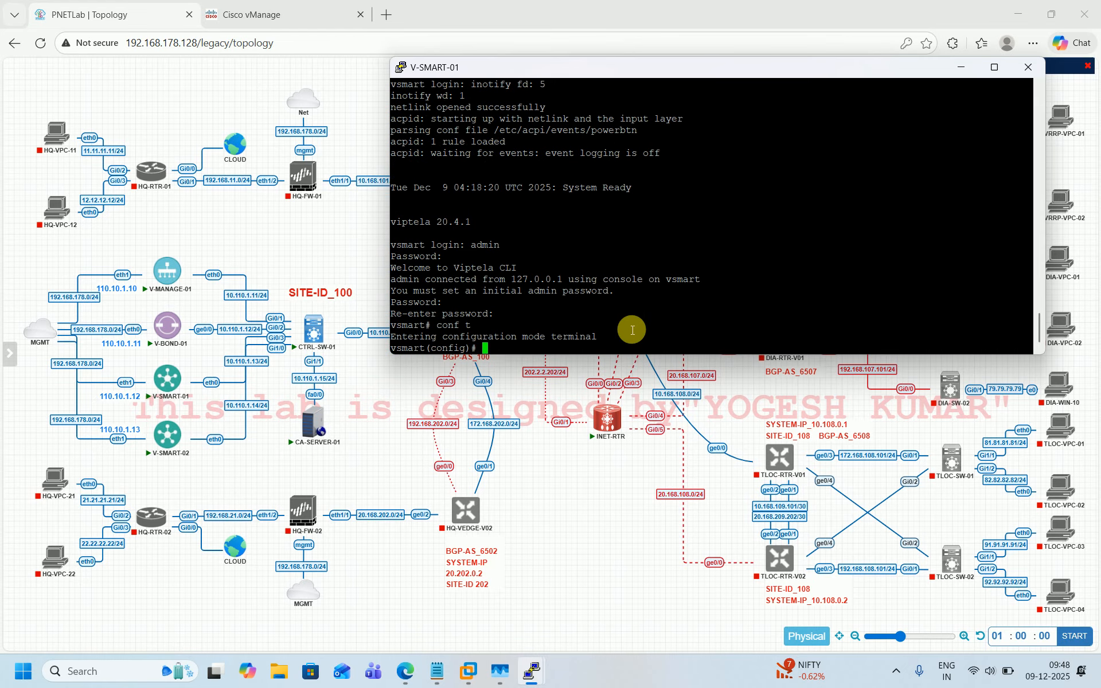
{"action": "type", "text": "system"}
{"action": "key", "text": "Return"}
{"action": "type", "text": "host-name"}
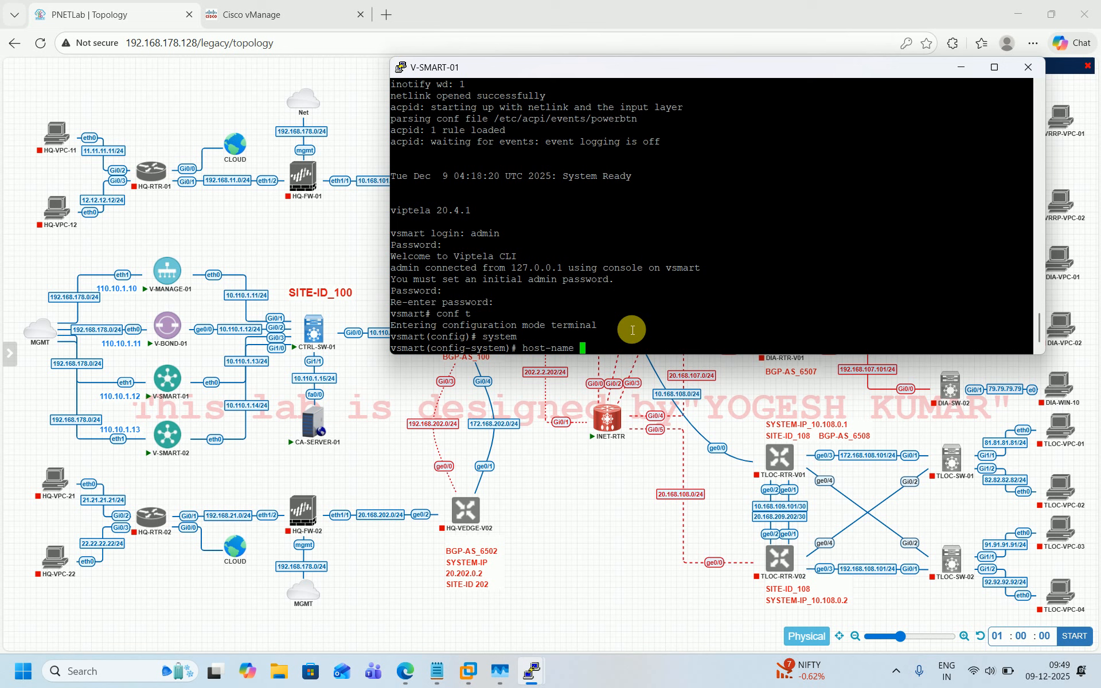
{"action": "type", "text": "V-SMART-01"}
{"action": "key", "text": "Return"}
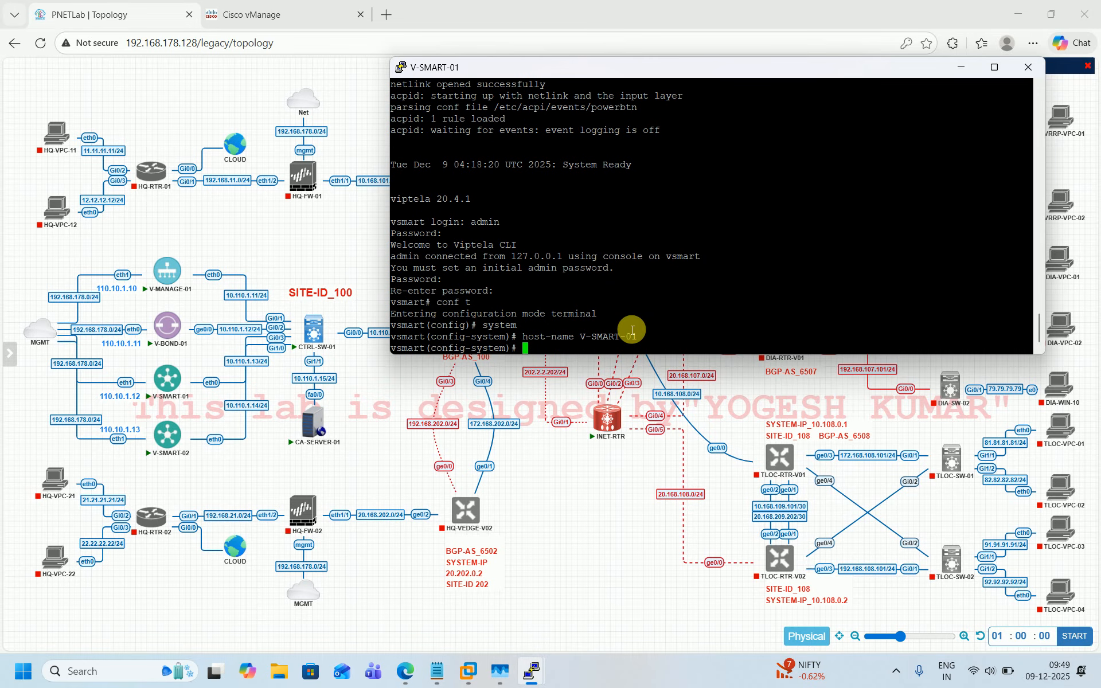
{"action": "type", "text": "exit"}
{"action": "key", "text": "Return"}
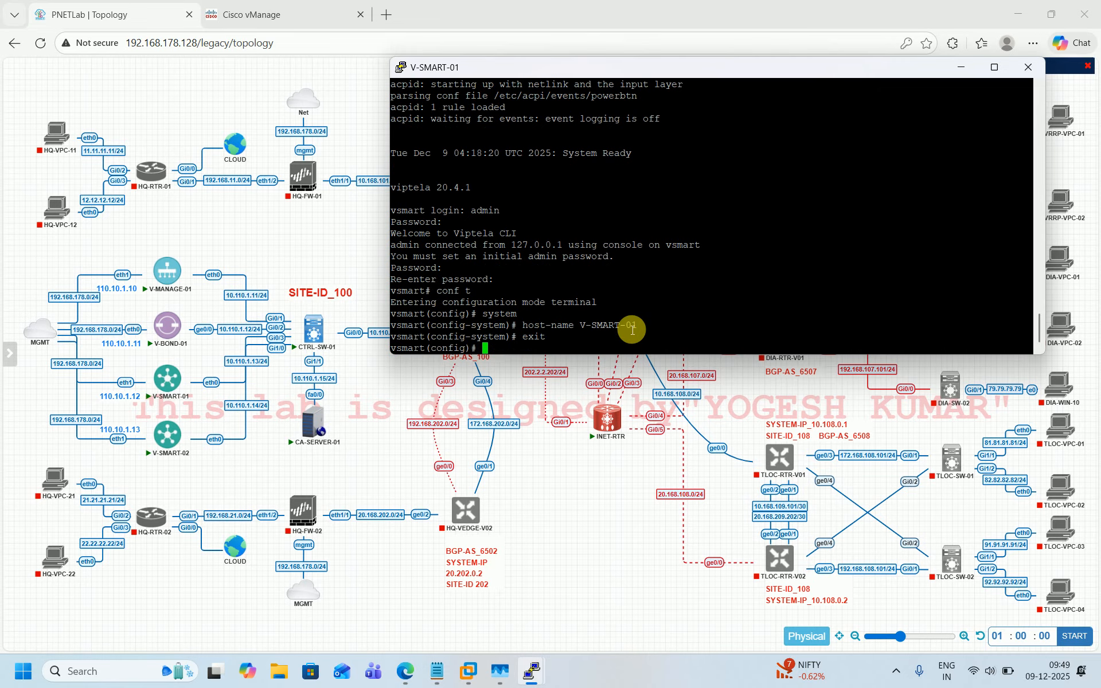
Step: In VPN 0, give interface eth0 the address 10.110.1.13/24 and enable it with no shut
{"action": "type", "text": "vpn 0"}
{"action": "key", "text": "Return"}
{"action": "type", "text": "interface "}
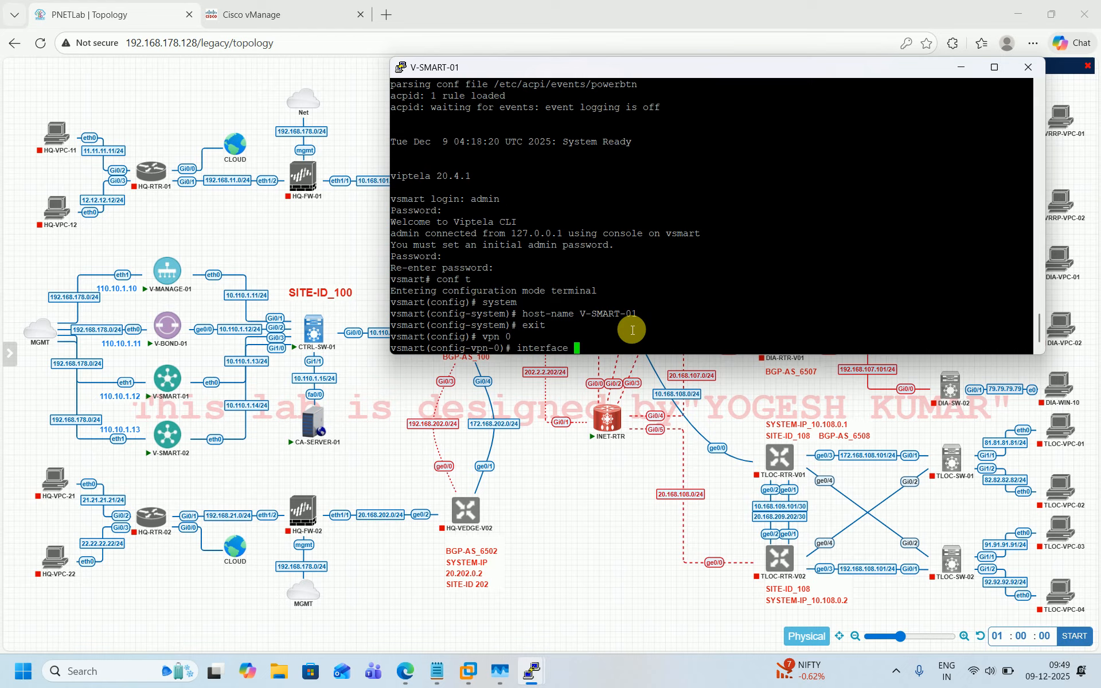
{"action": "type", "text": "eth0"}
{"action": "key", "text": "Return"}
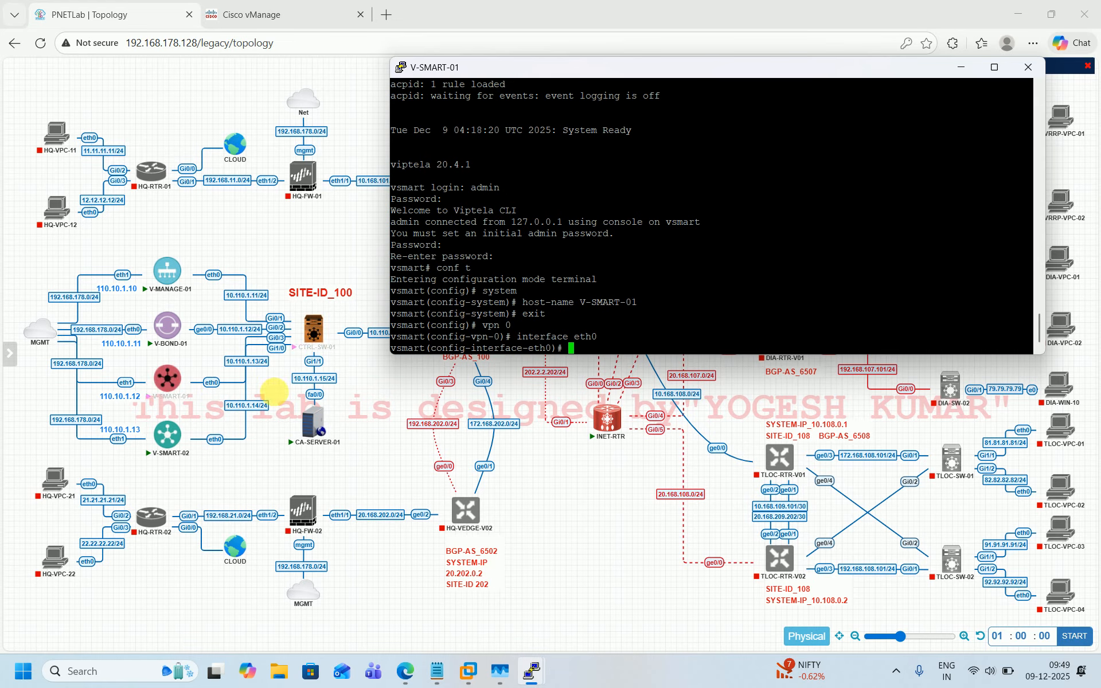
{"action": "type", "text": "ip "}
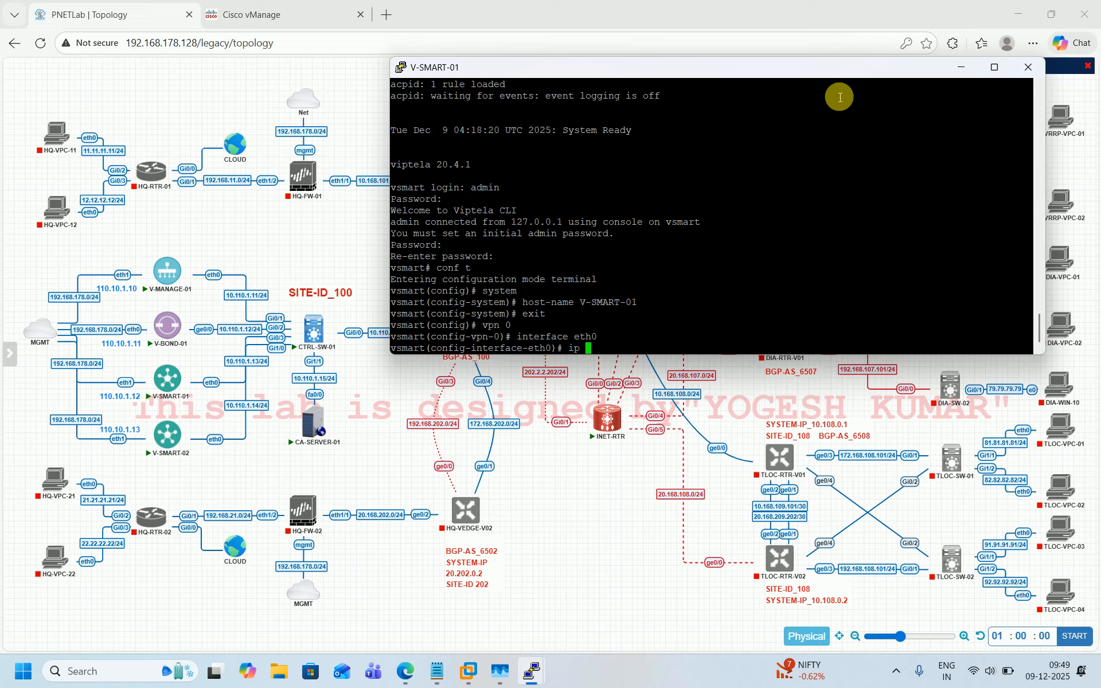
{"action": "type", "text": "add 10.110.1.13/24"}
{"action": "key", "text": "Return"}
{"action": "type", "text": "no shut"}
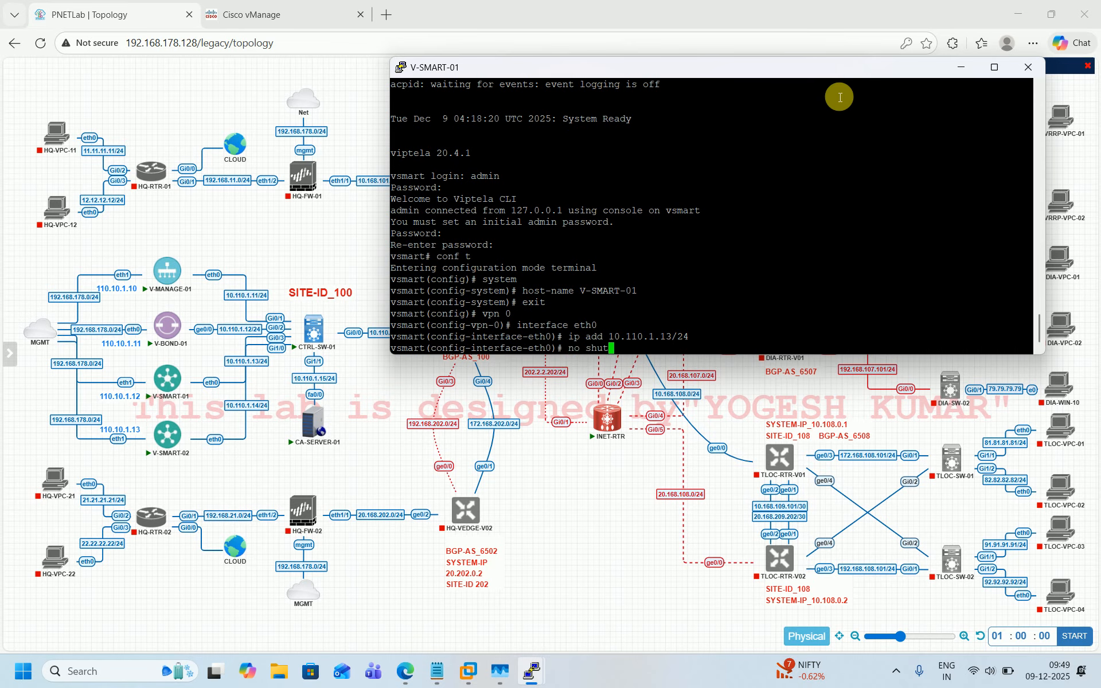
{"action": "key", "text": "Return"}
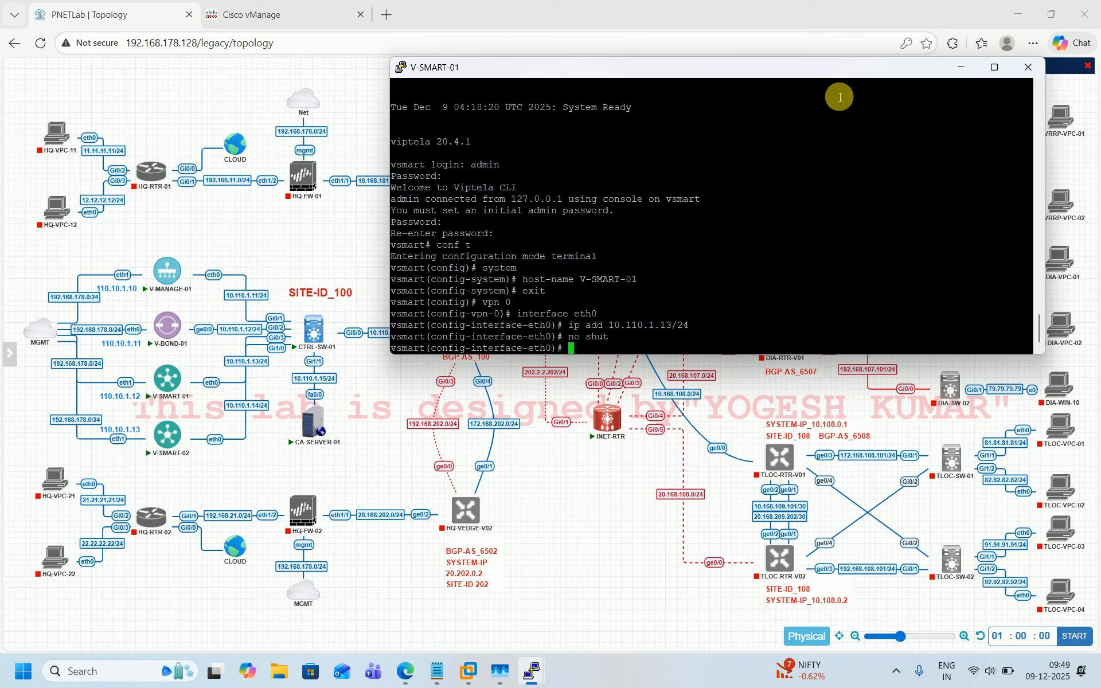
Step: Create a tunnel-interface on eth0 allowing the services all, sshd, netconf and icmp
{"action": "type", "text": "tunnel-interface"}
{"action": "key", "text": "Return"}
{"action": "type", "text": "allow-service "}
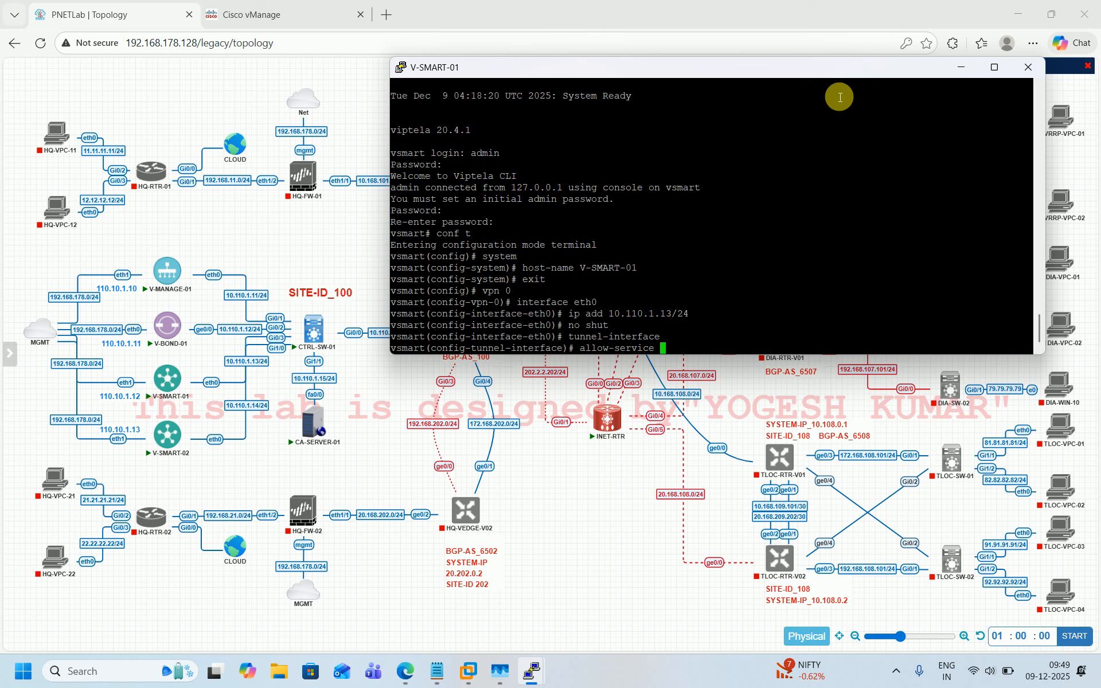
{"action": "type", "text": "all"}
{"action": "key", "text": "Return"}
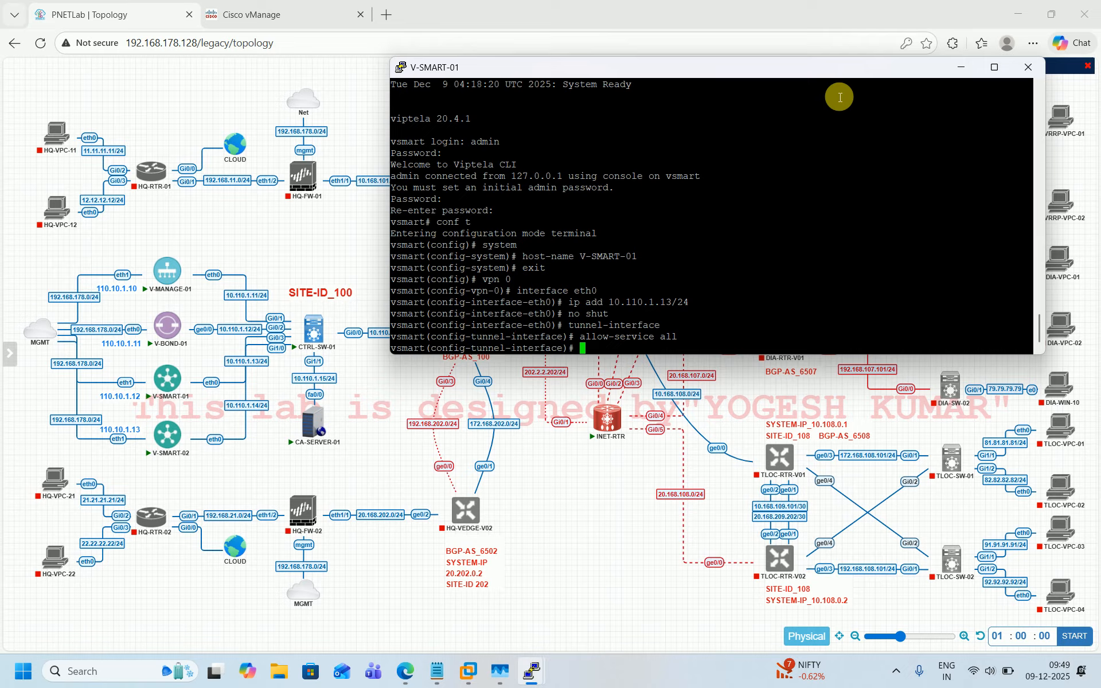
{"action": "type", "text": "allow-service sshd"}
{"action": "key", "text": "Return"}
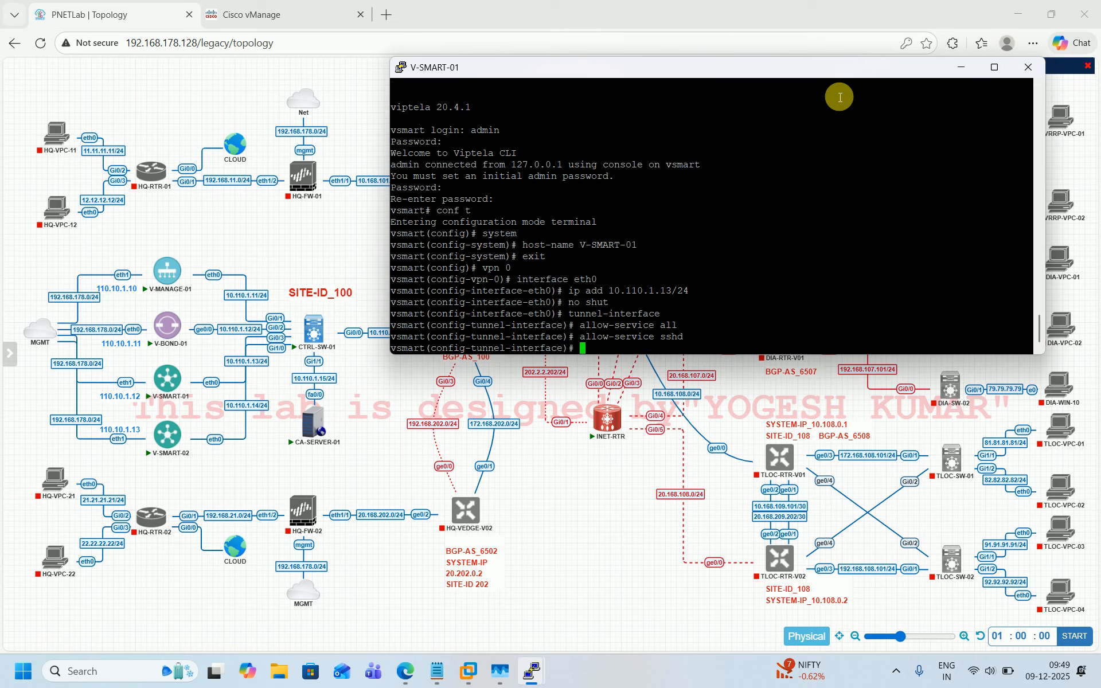
{"action": "type", "text": "allow-service netconf"}
{"action": "key", "text": "Return"}
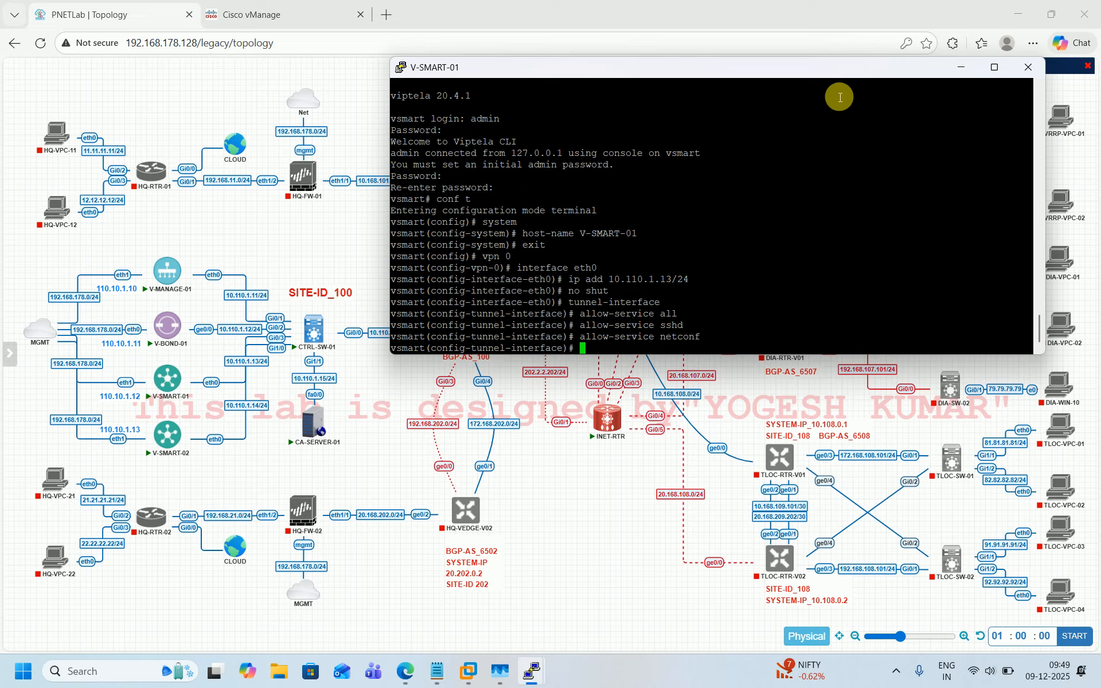
{"action": "type", "text": "allow-service icmp"}
{"action": "key", "text": "Return"}
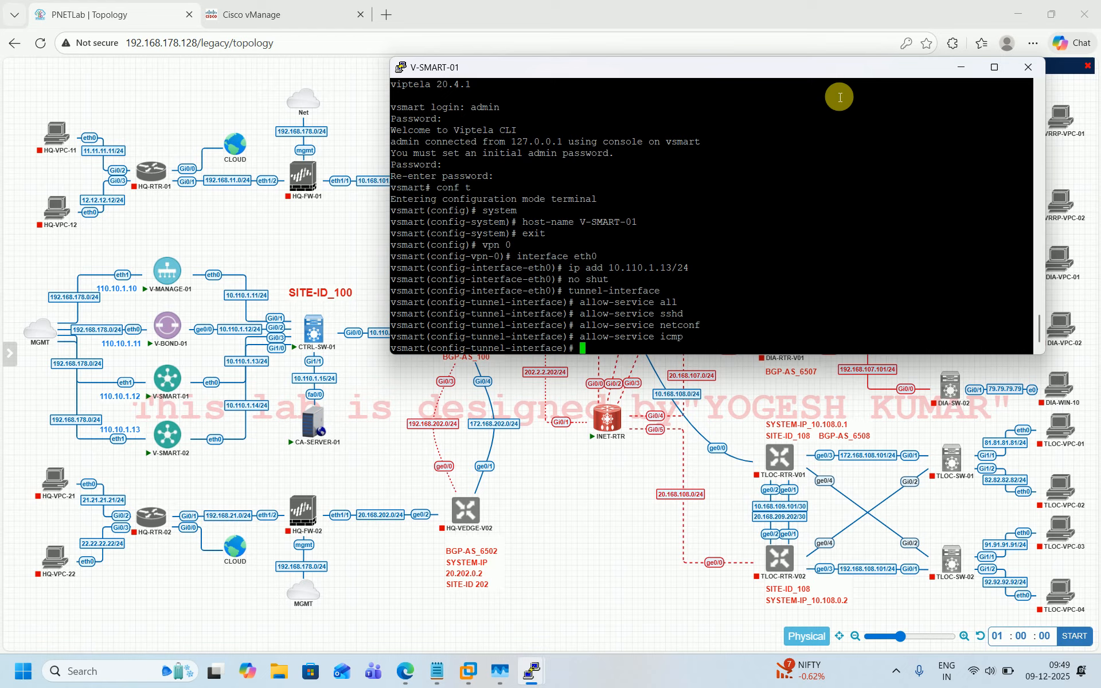
{"action": "type", "text": "enc"}
{"action": "key", "text": "Tab"}
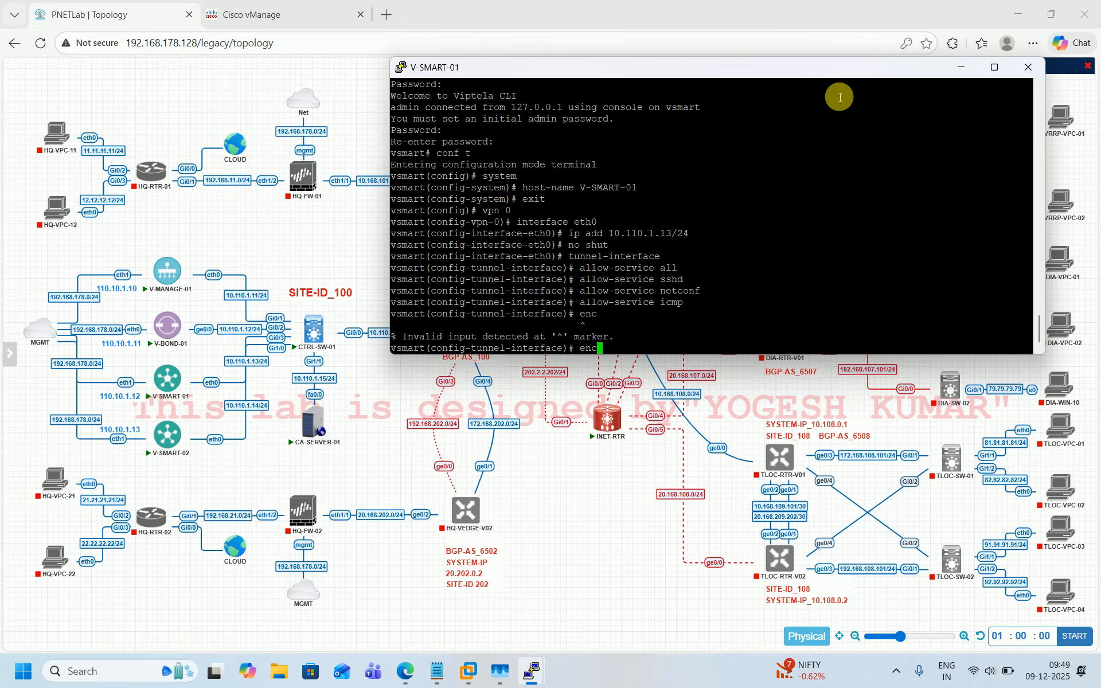
Step: Exit the tunnel-interface and eth0 interface levels back to VPN 0
{"action": "key", "text": "BackSpace"}
{"action": "key", "text": "BackSpace"}
{"action": "type", "text": "xit"}
{"action": "key", "text": "Return"}
{"action": "type", "text": "exit"}
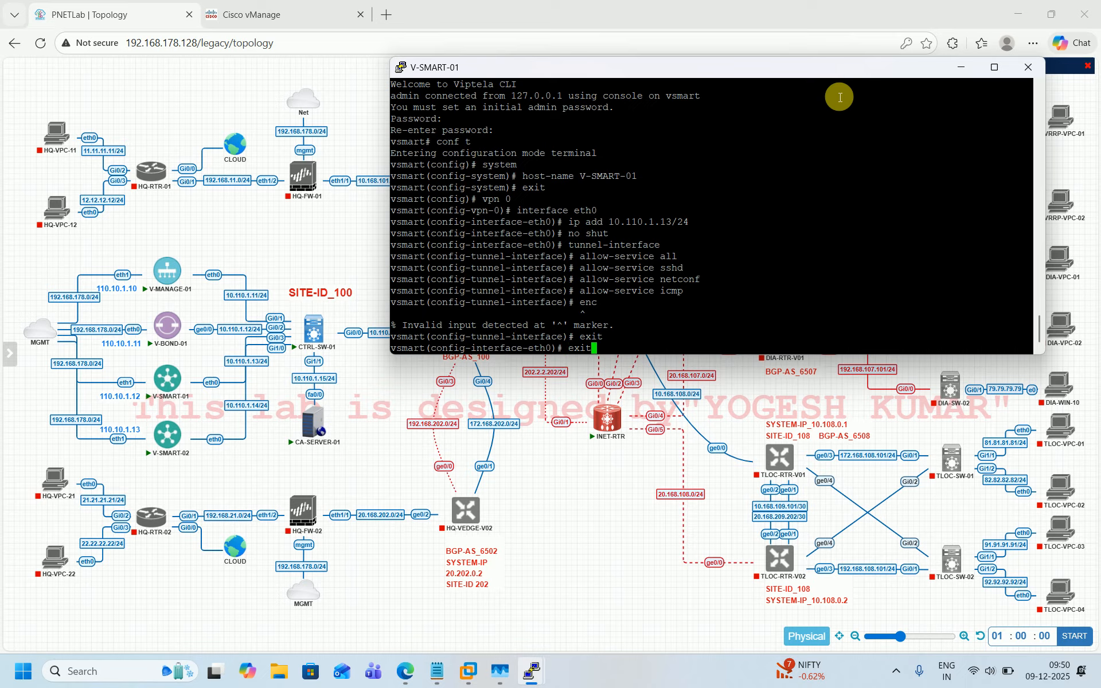
{"action": "key", "text": "Return"}
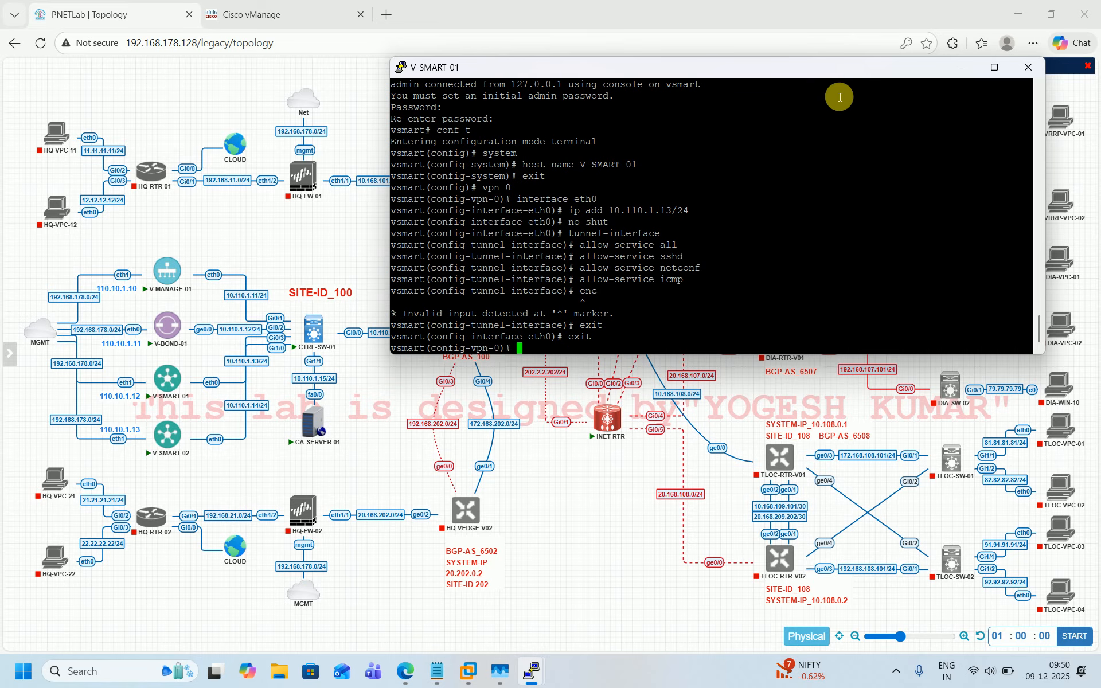
Step: In VPN 0, set DNS to 8.8.8.8 and add default route 0.0.0.0/0 via 10.1.110.254
{"action": "type", "text": "dns 8.8.8.8"}
{"action": "key", "text": "Return"}
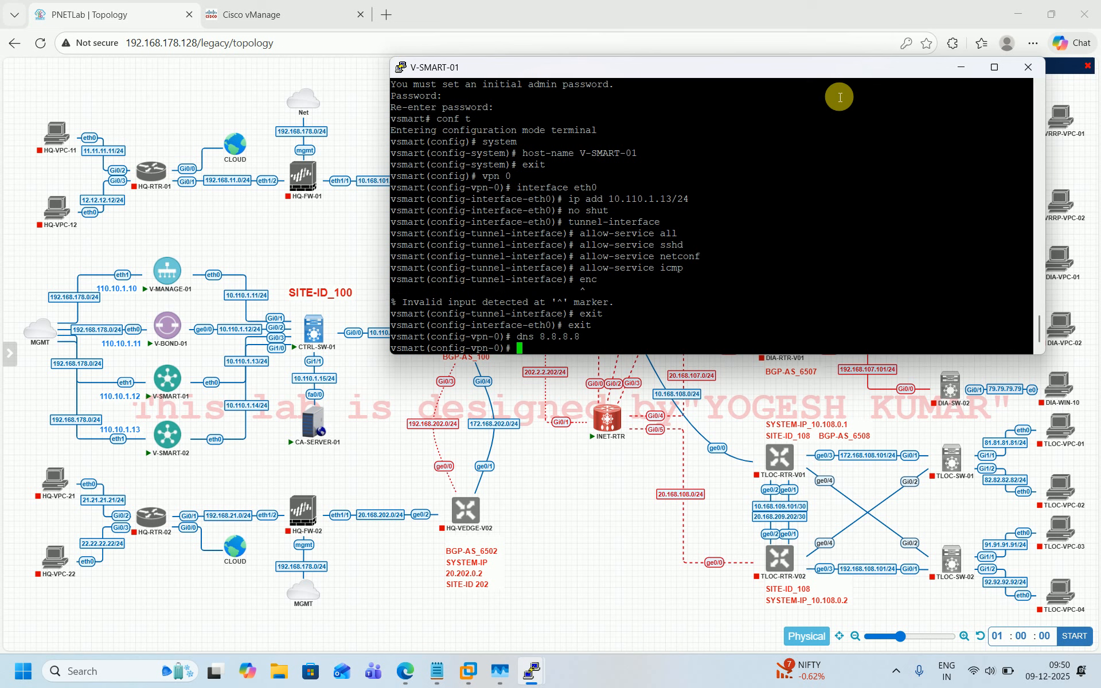
{"action": "type", "text": "ip route 0.0."}
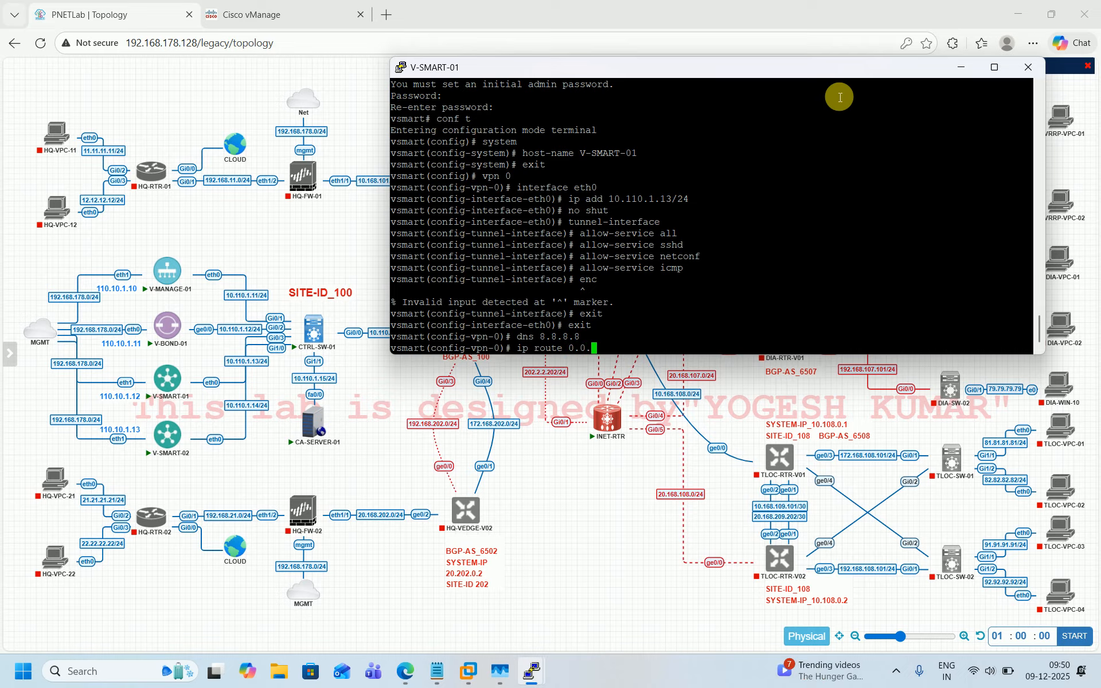
{"action": "type", "text": "0.0/0 10.1.110.254"}
{"action": "key", "text": "Return"}
Step: Leave VPN 0 and open interface eth1 under VPN 512
{"action": "type", "text": "exi"}
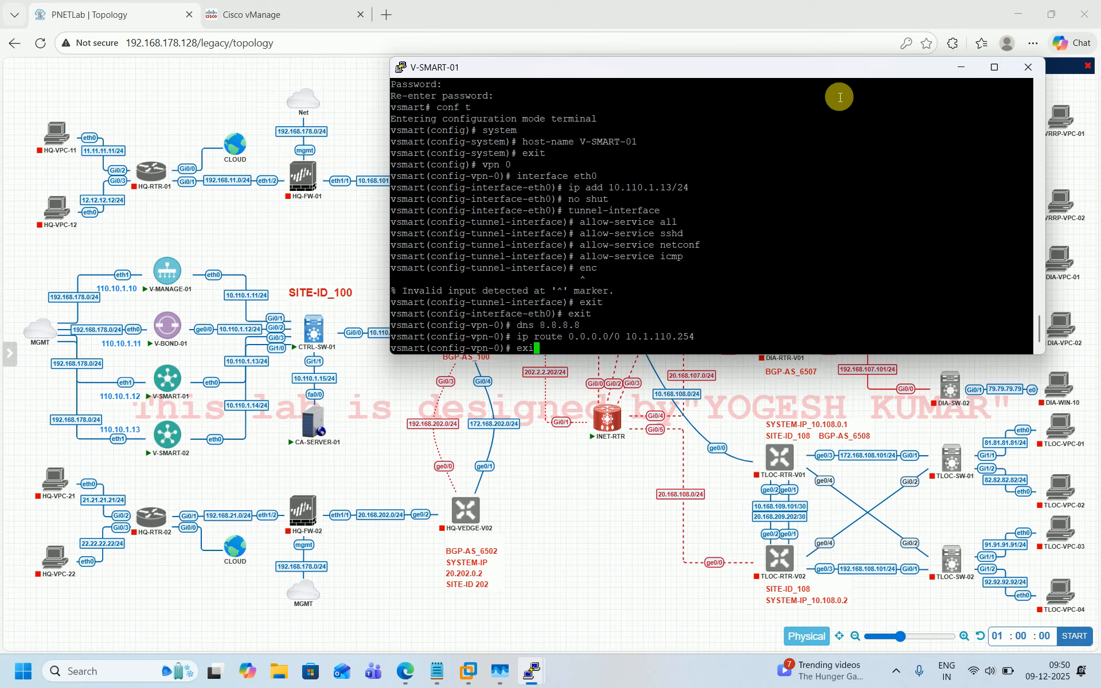
{"action": "type", "text": "t"}
{"action": "key", "text": "Return"}
{"action": "type", "text": "vpn "}
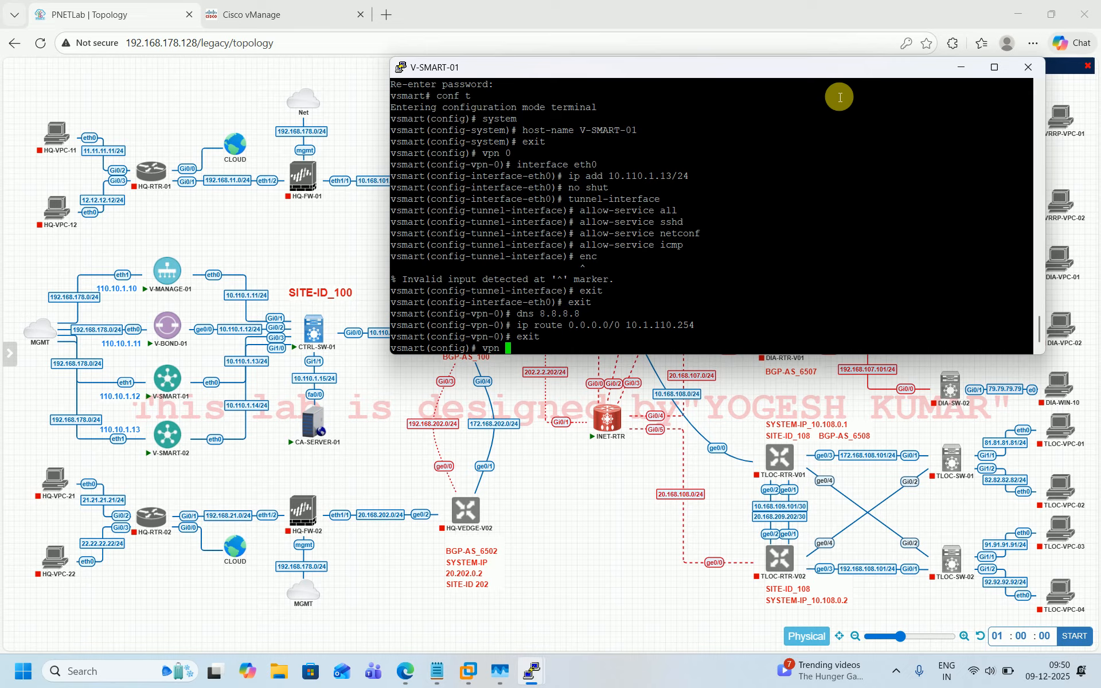
{"action": "type", "text": "512"}
{"action": "key", "text": "Return"}
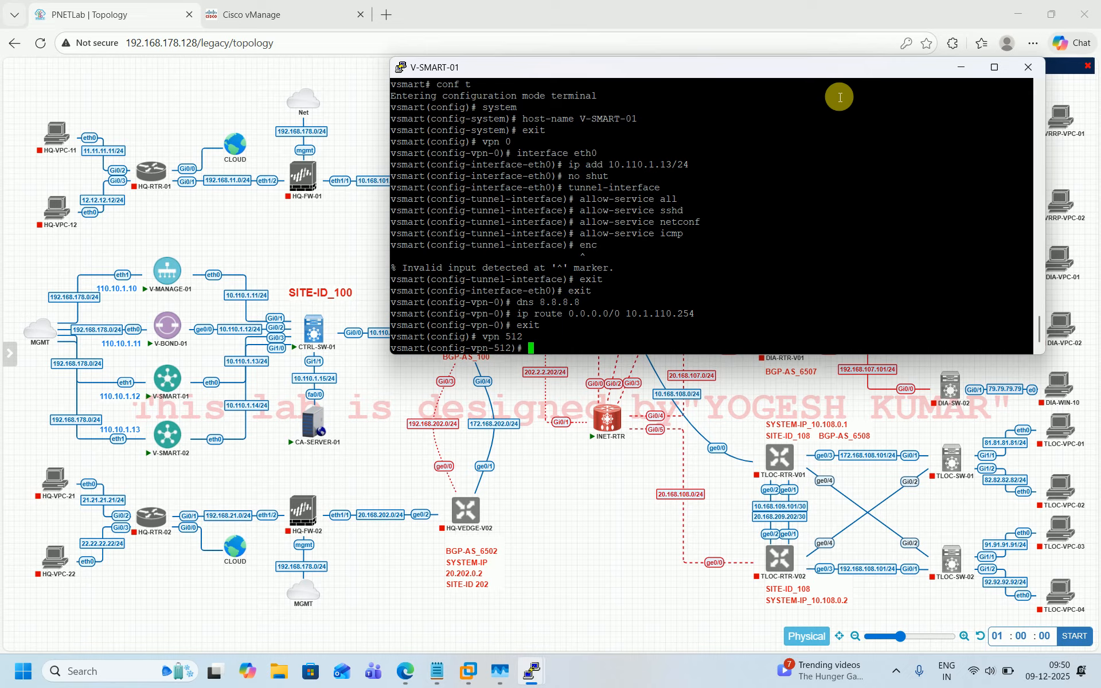
{"action": "type", "text": "interface eth1"}
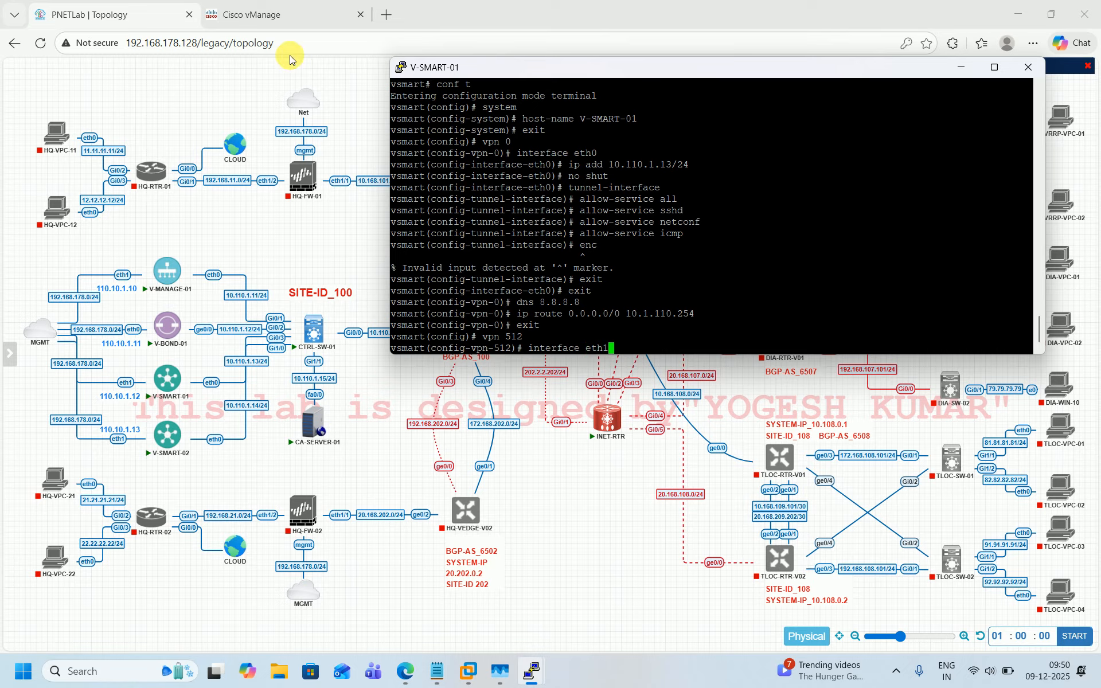
{"action": "key", "text": "Return"}
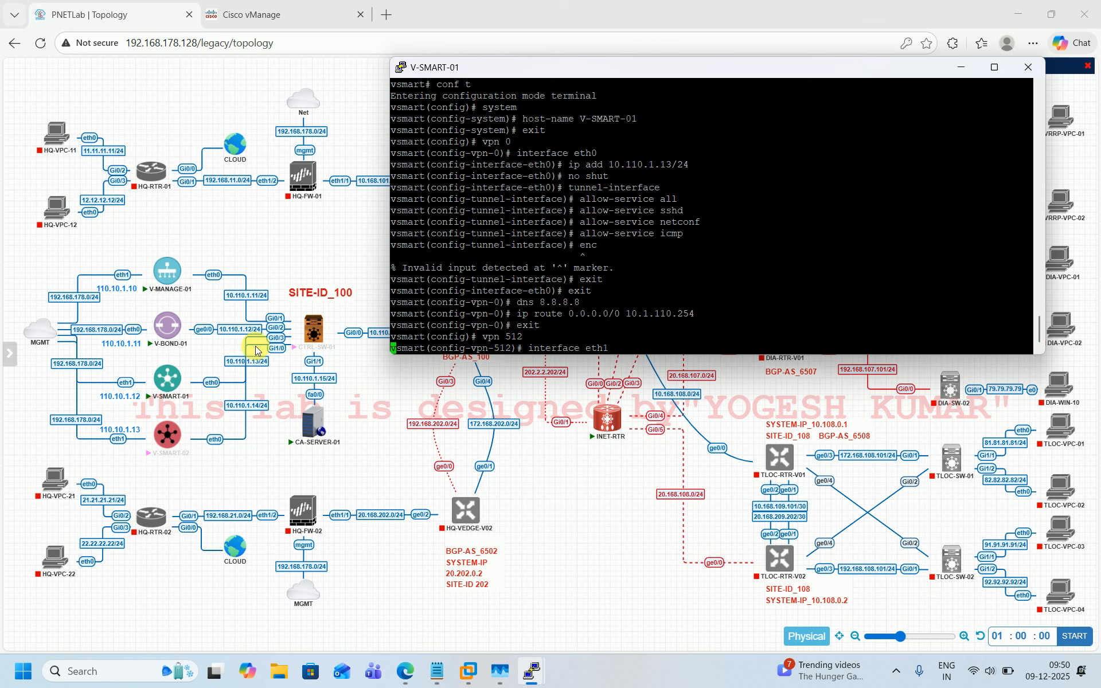
Step: Set eth1 to obtain its address by DHCP client and enable it with no shutdown
{"action": "type", "text": "ip "}
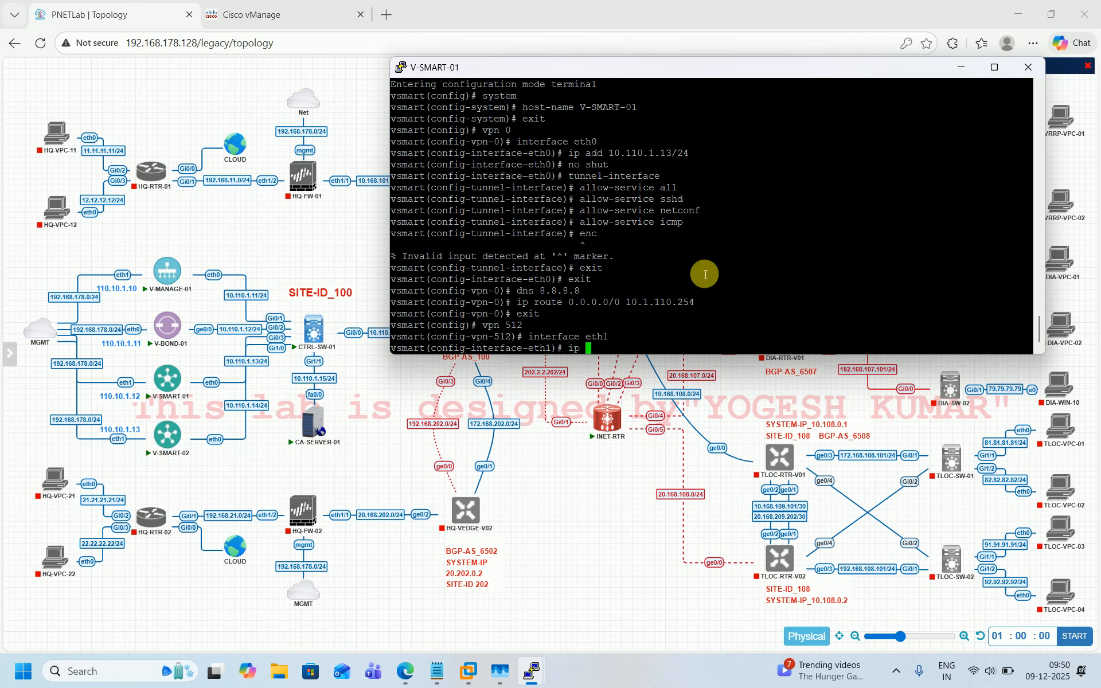
{"action": "type", "text": "dhcp-client"}
{"action": "key", "text": "Return"}
{"action": "type", "text": "no shu"}
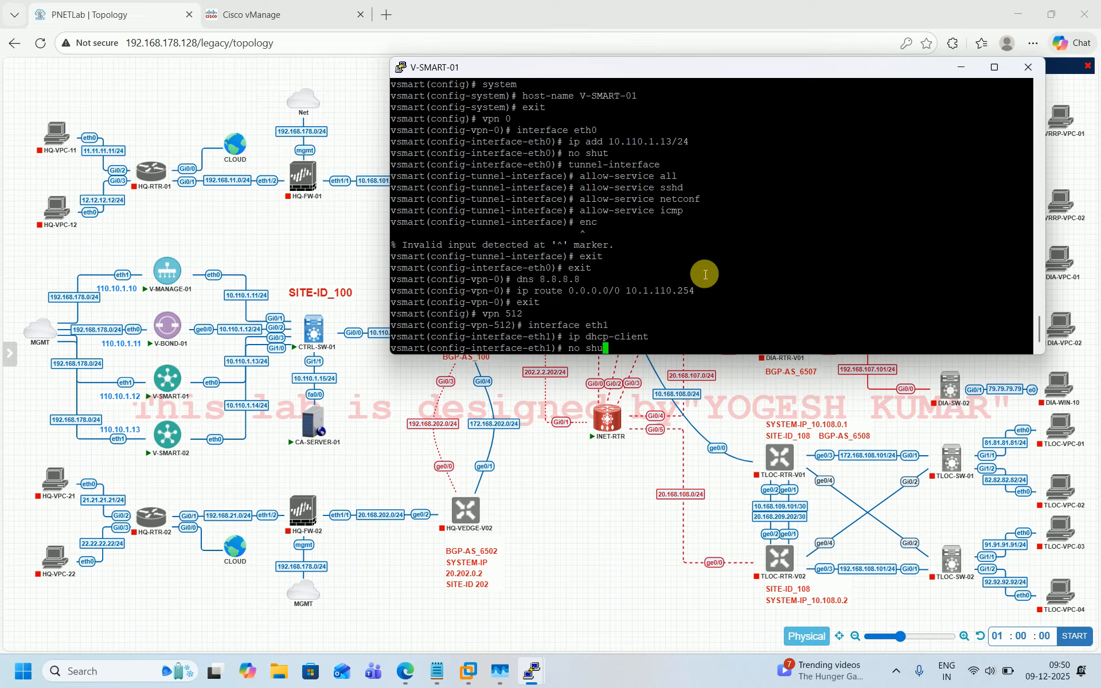
{"action": "key", "text": "Tab"}
{"action": "key", "text": "Return"}
Step: Commit the configuration and quit configuration mode with commit and-quit
{"action": "type", "text": "c"}
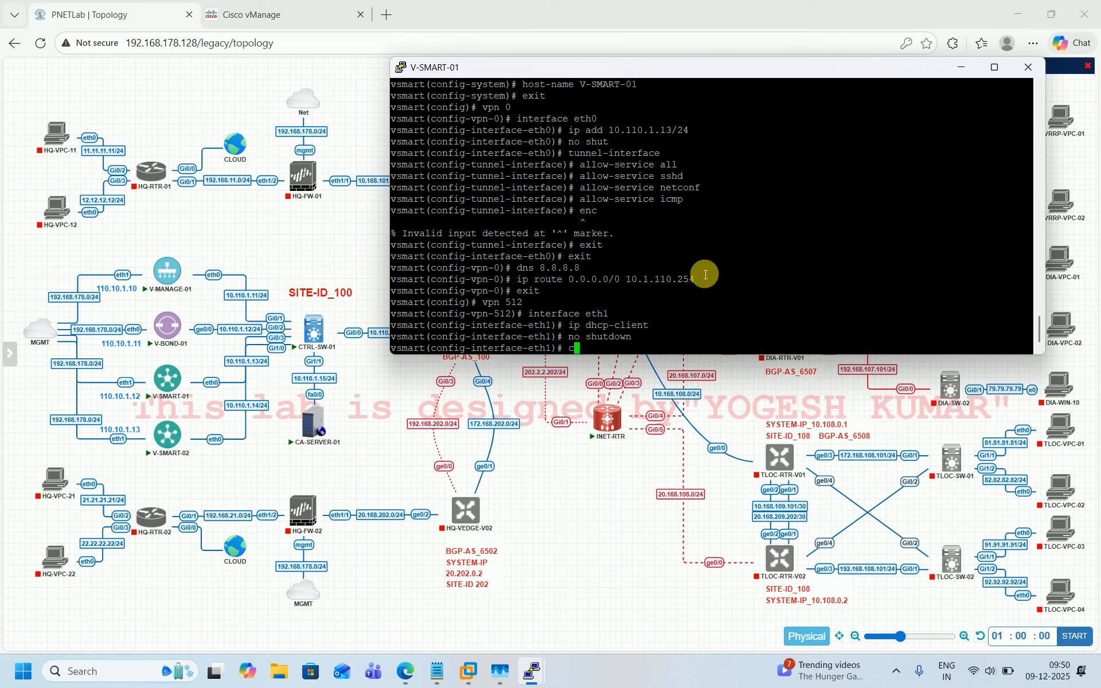
{"action": "type", "text": "ommit and-quit"}
{"action": "key", "text": "Return"}
{"action": "key", "text": "Return"}
{"action": "key", "text": "Return"}
{"action": "key", "text": "Return"}
{"action": "key", "text": "Return"}
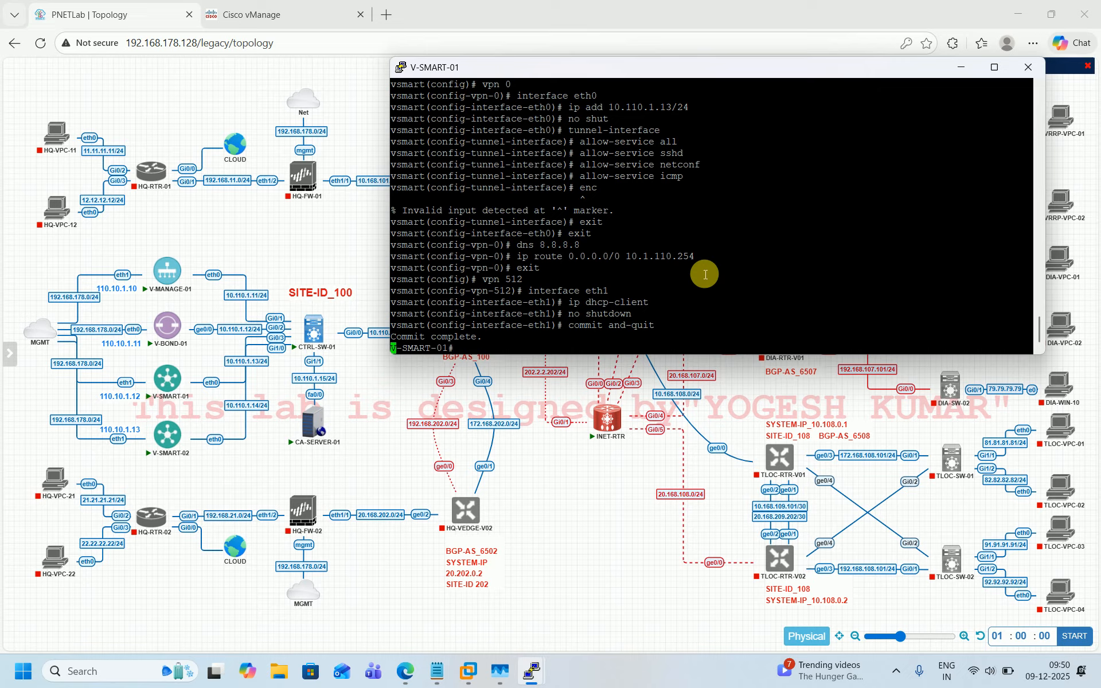
Step: Ping 10.110.1.254, 10.110.1.15 and 10.110.1.11 from the controller, stopping each after two replies
{"action": "type", "text": "ping"}
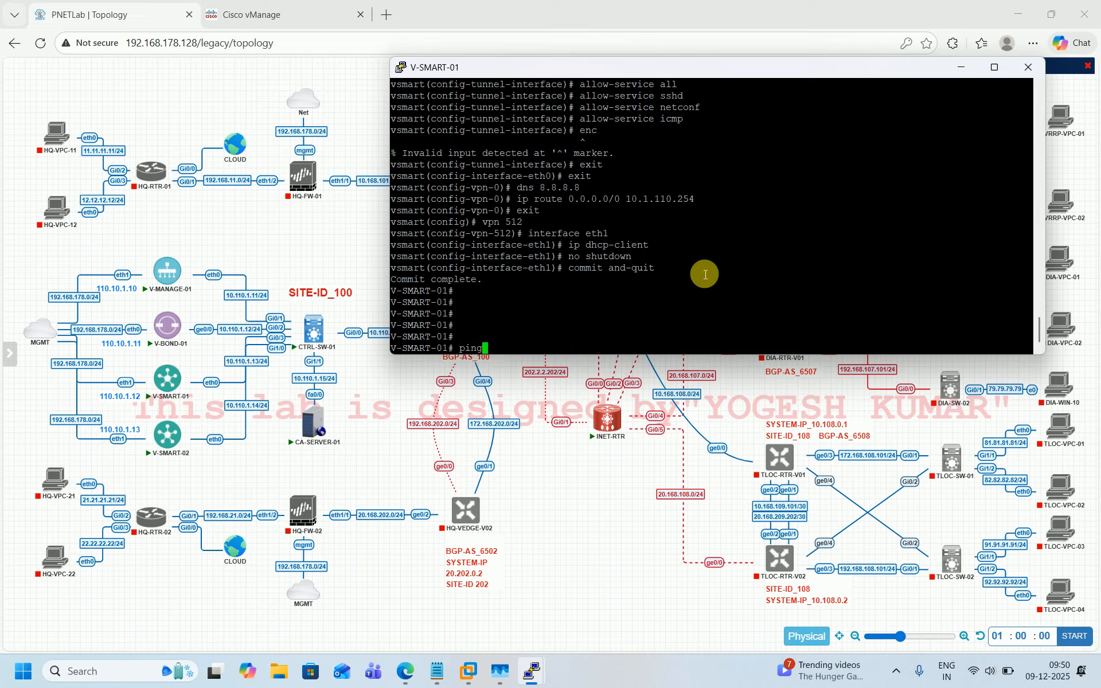
{"action": "type", "text": " 10.110.1.254"}
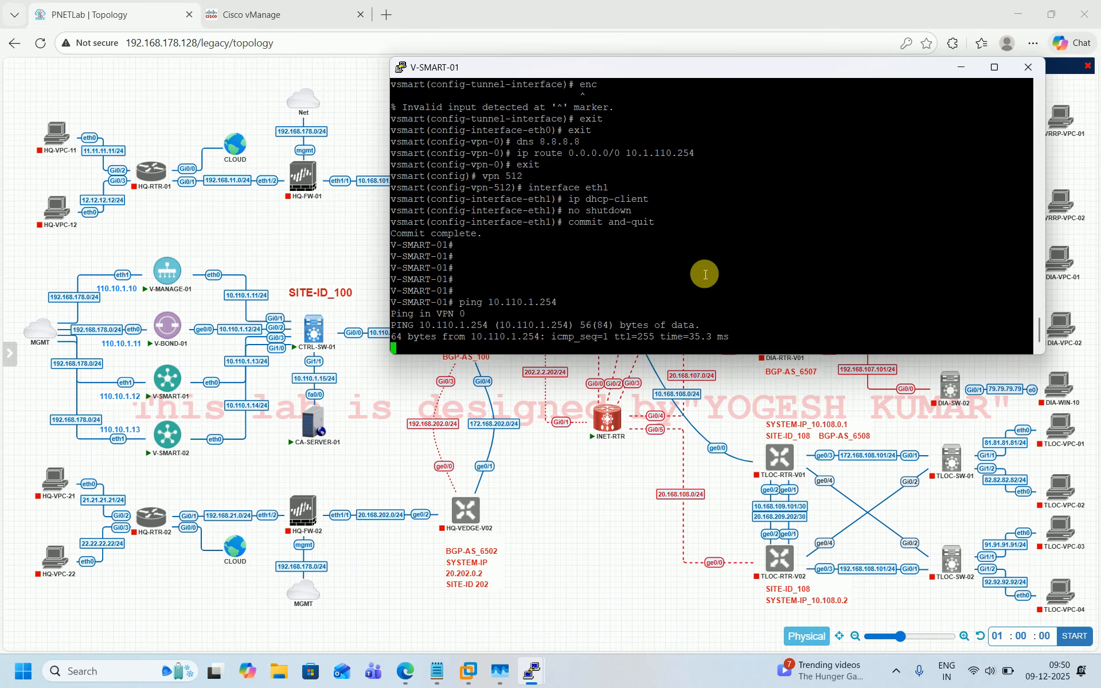
{"action": "key", "text": "ctrl+c"}
{"action": "key", "text": "Up"}
{"action": "key", "text": "BackSpace"}
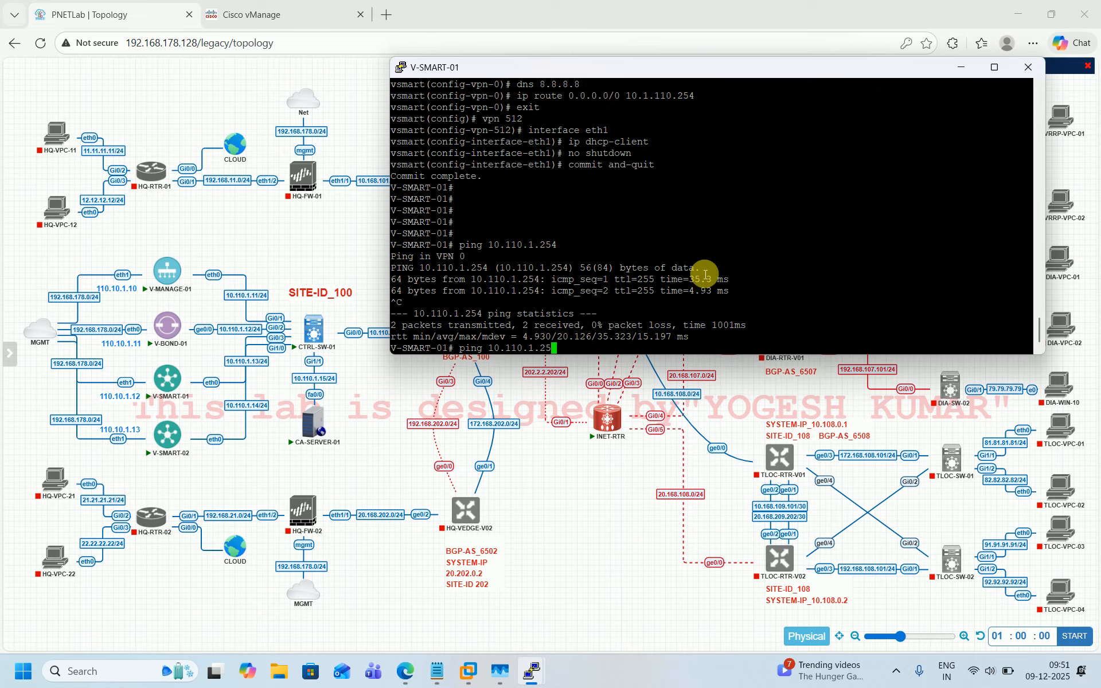
{"action": "key", "text": "BackSpace"}
{"action": "key", "text": "BackSpace"}
{"action": "type", "text": "15"}
{"action": "key", "text": "Return"}
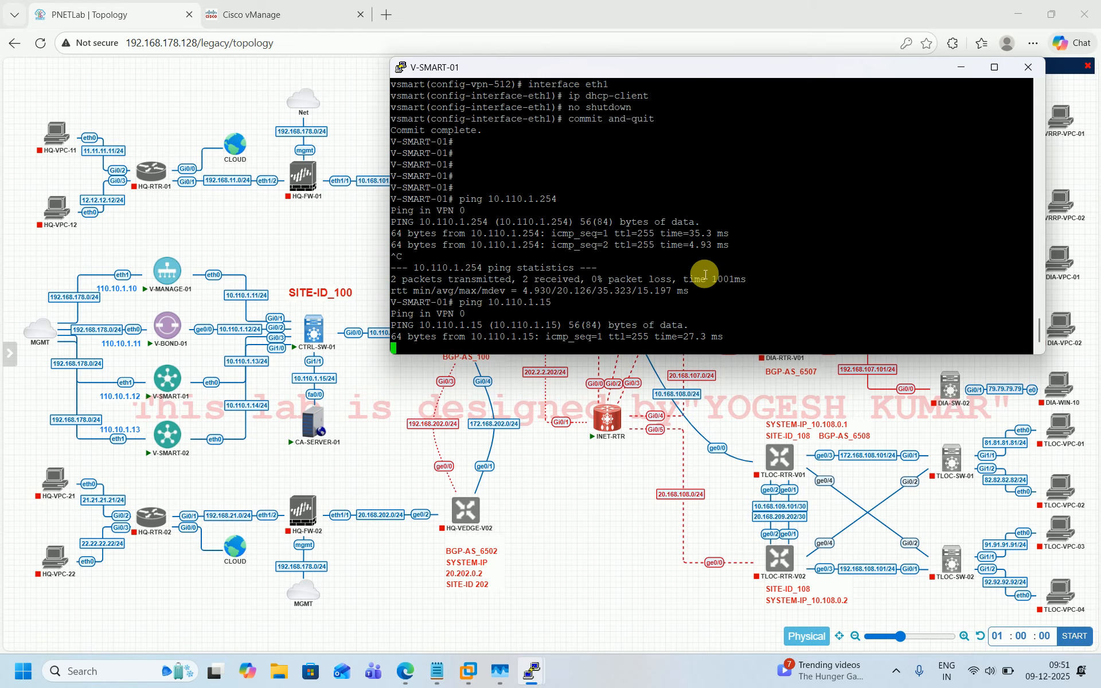
{"action": "key", "text": "ctrl+c"}
{"action": "key", "text": "Up"}
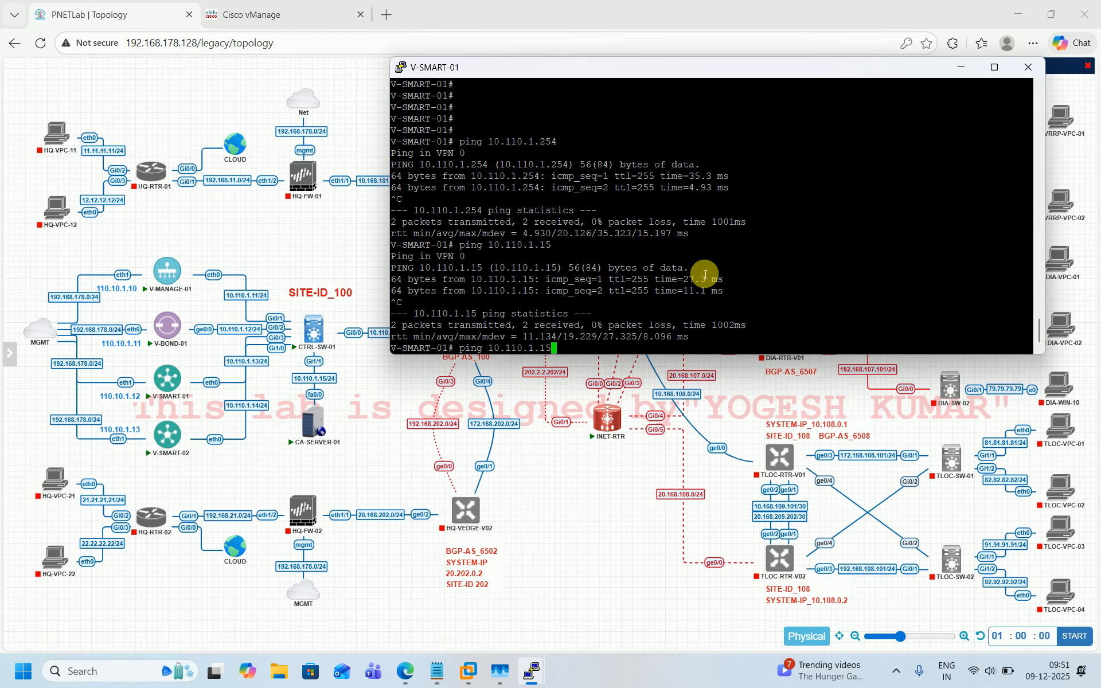
{"action": "key", "text": "BackSpace"}
{"action": "type", "text": "1"}
{"action": "key", "text": "Return"}
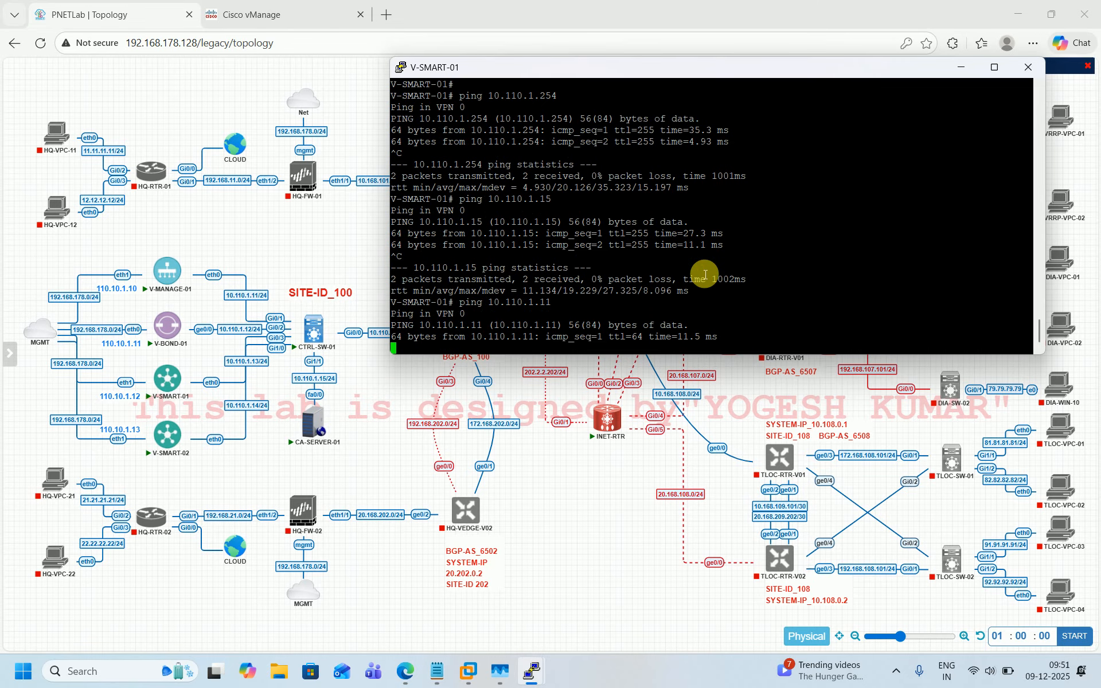
{"action": "key", "text": "ctrl+c"}
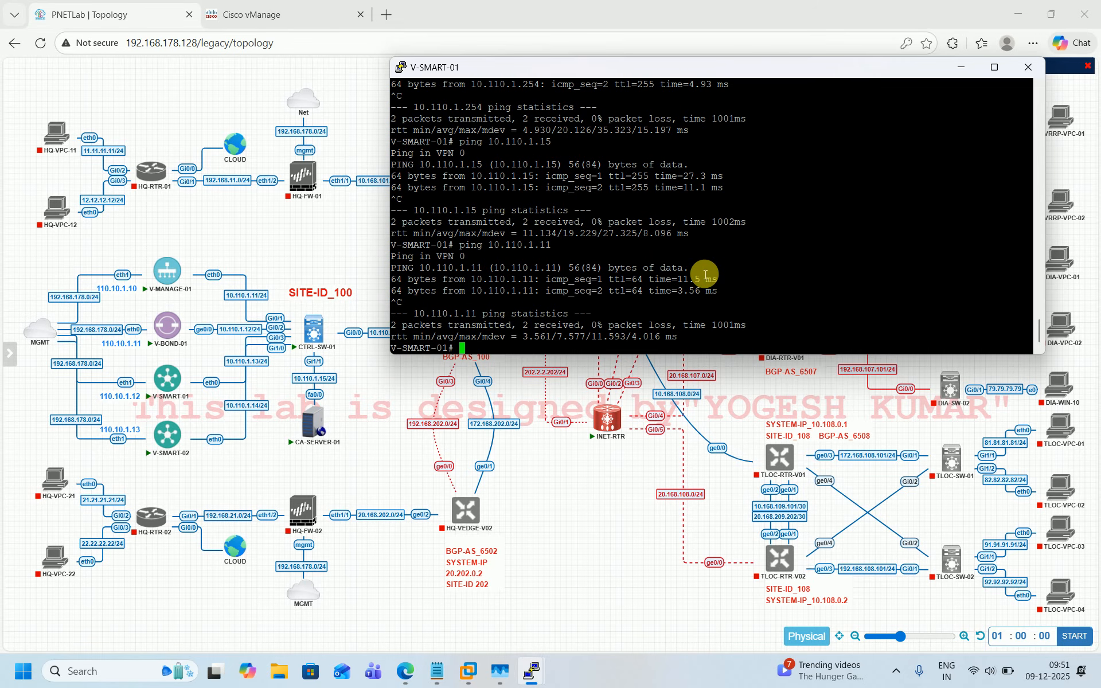
Step: Ping 8.8.8.8 from the controller and repeat the ping
{"action": "type", "text": "ping 8.8.8.8"}
{"action": "key", "text": "Return"}
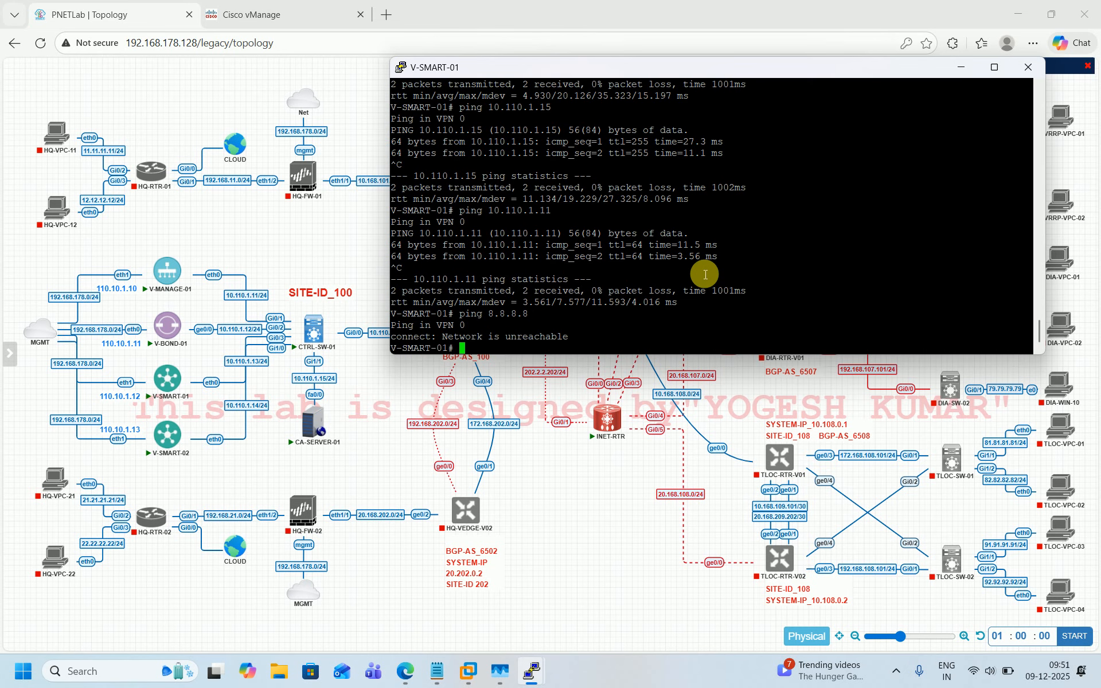
{"action": "key", "text": "Return"}
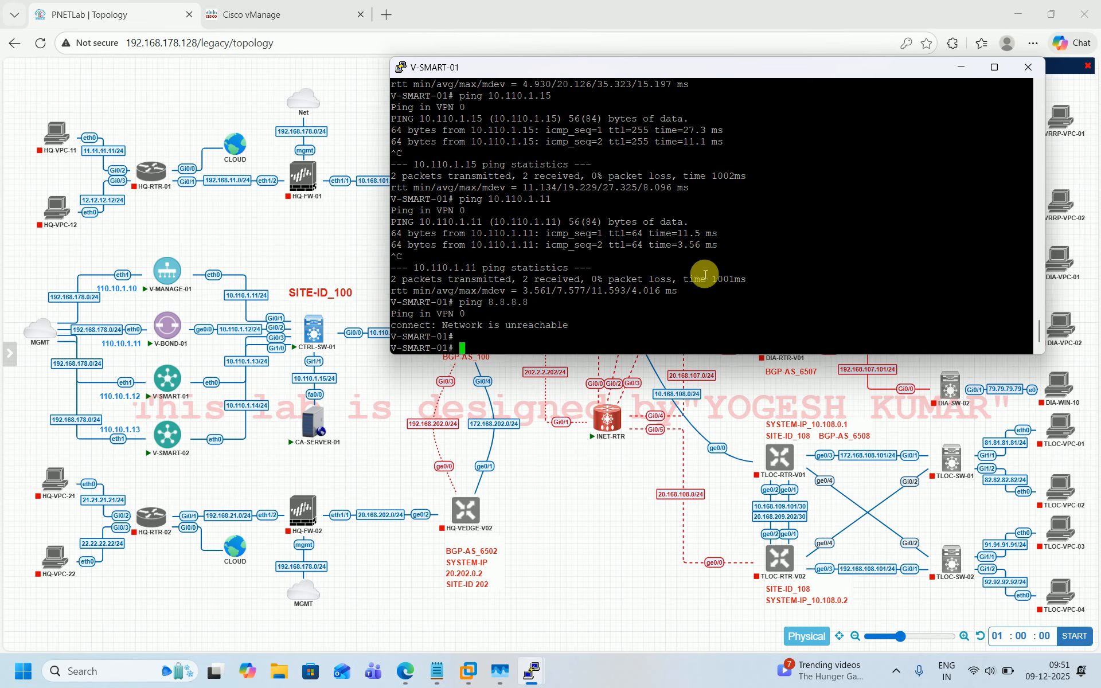
{"action": "key", "text": "Return"}
{"action": "key", "text": "Return"}
{"action": "key", "text": "Up"}
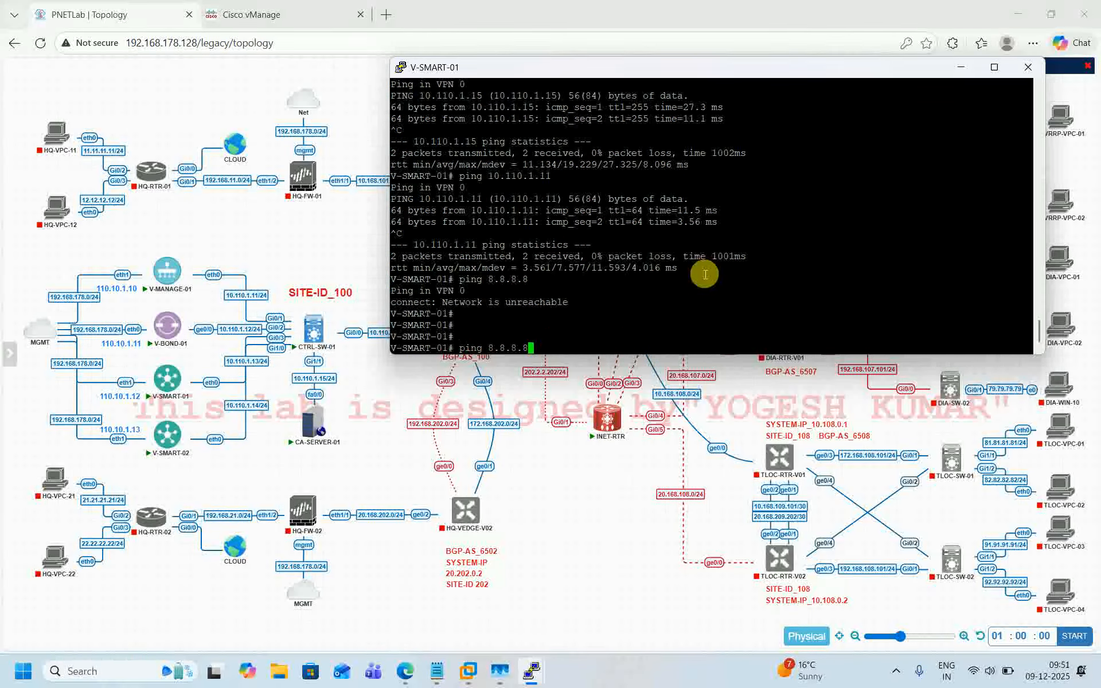
{"action": "key", "text": "Return"}
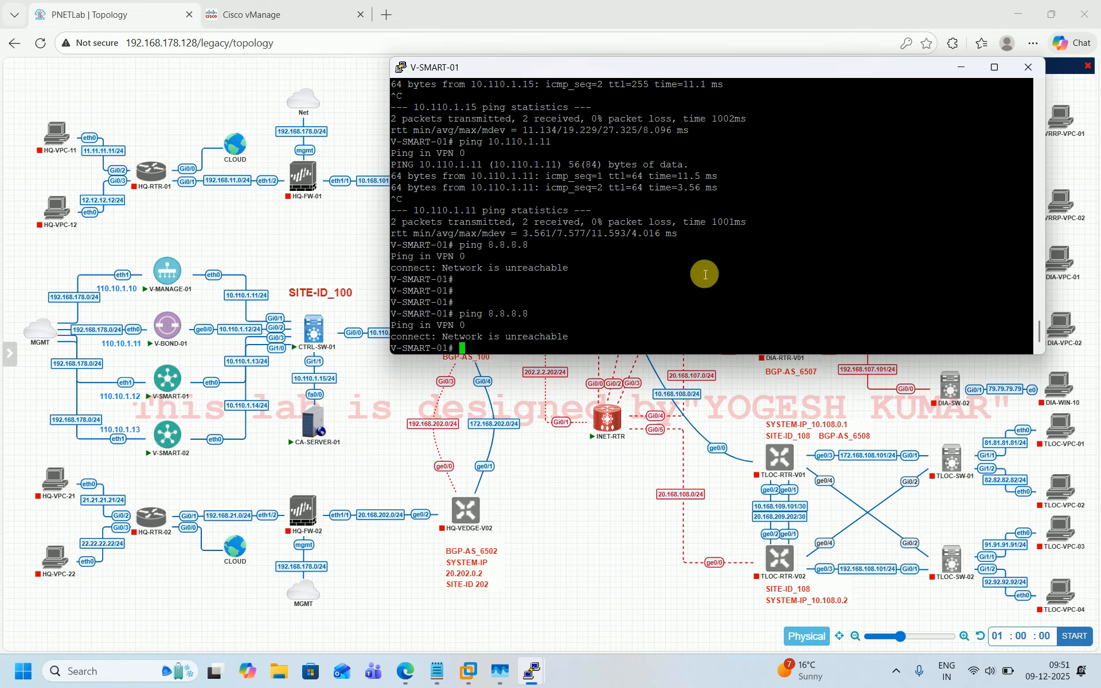
{"action": "left_click_drag", "start_coordinate": [707, 69], "coordinate": [712, 120]}
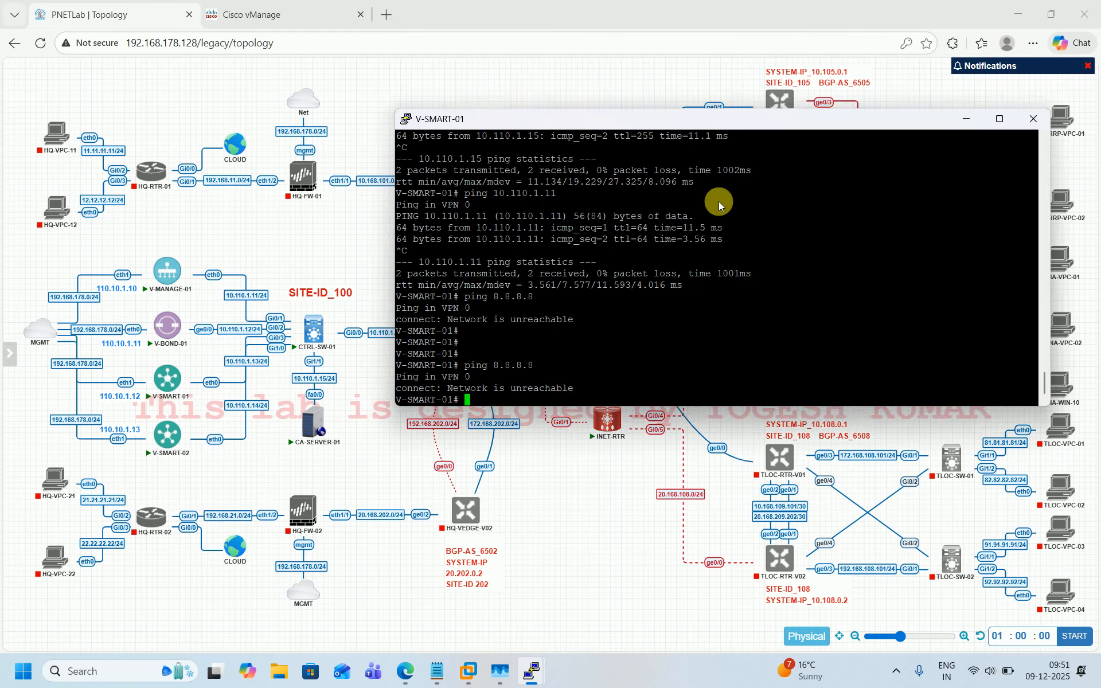
{"action": "left_click_drag", "start_coordinate": [718, 201], "coordinate": [418, 326]}
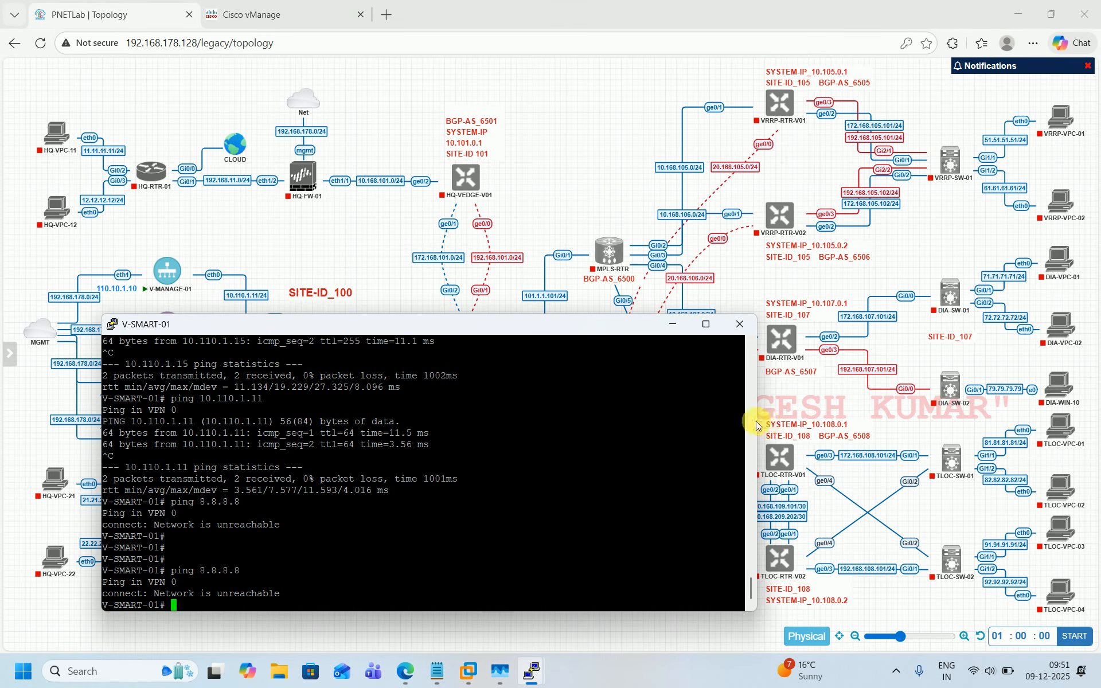
{"action": "left_click_drag", "start_coordinate": [757, 424], "coordinate": [626, 431]}
{"action": "left_click_drag", "start_coordinate": [397, 325], "coordinate": [865, 69]}
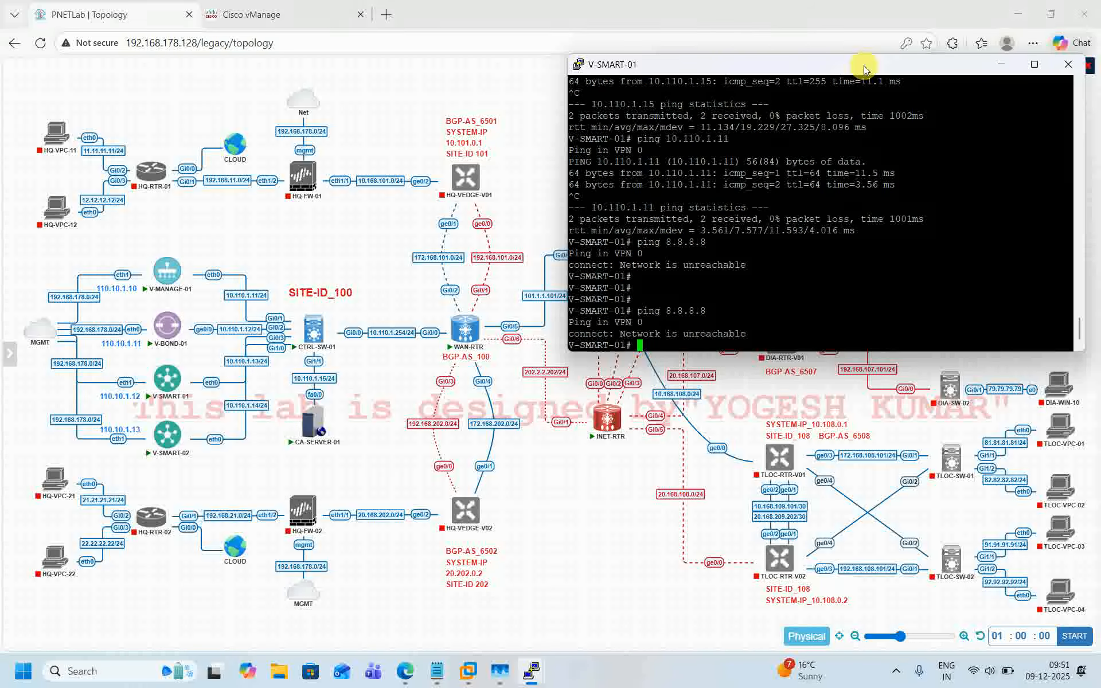
Step: Display the interface summary with show interface description | tab
{"action": "key", "text": "Return"}
{"action": "key", "text": "Return"}
{"action": "key", "text": "Return"}
{"action": "key", "text": "Return"}
{"action": "key", "text": "Return"}
{"action": "key", "text": "Return"}
{"action": "type", "text": "s"}
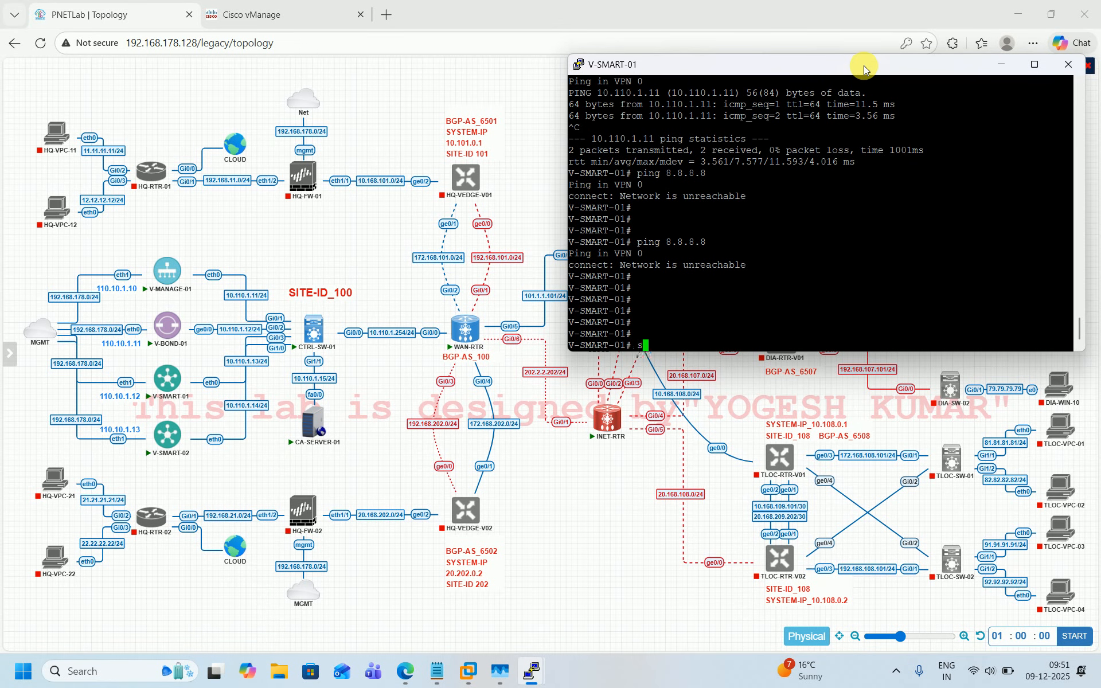
{"action": "type", "text": "how interface description "}
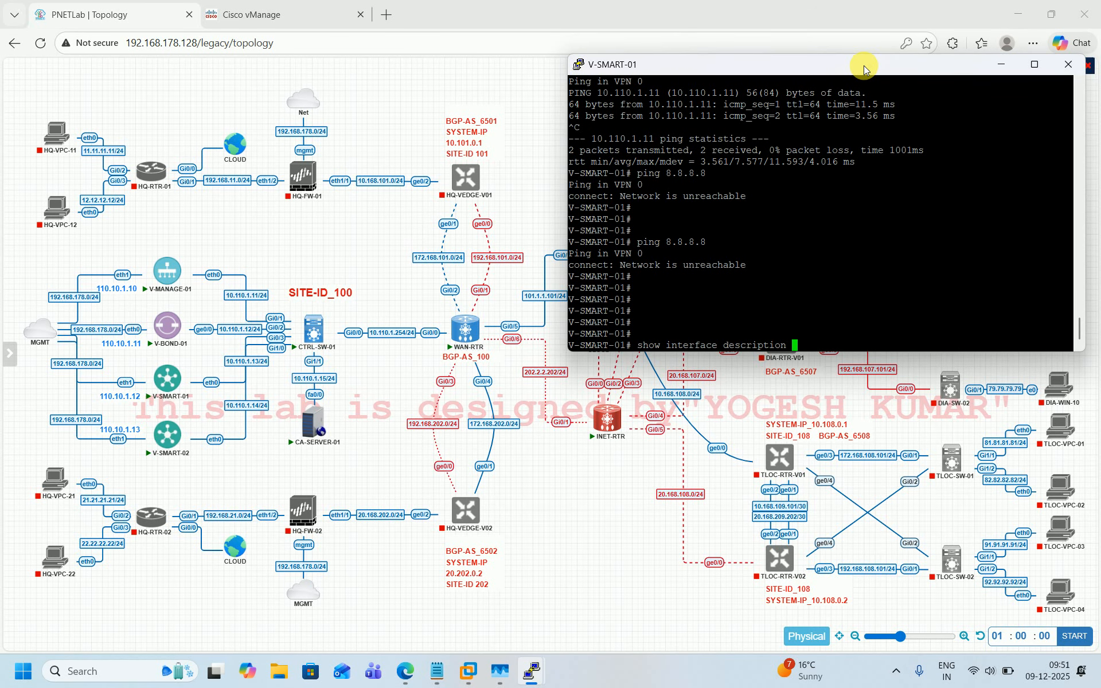
{"action": "type", "text": "| tab"}
{"action": "key", "text": "Return"}
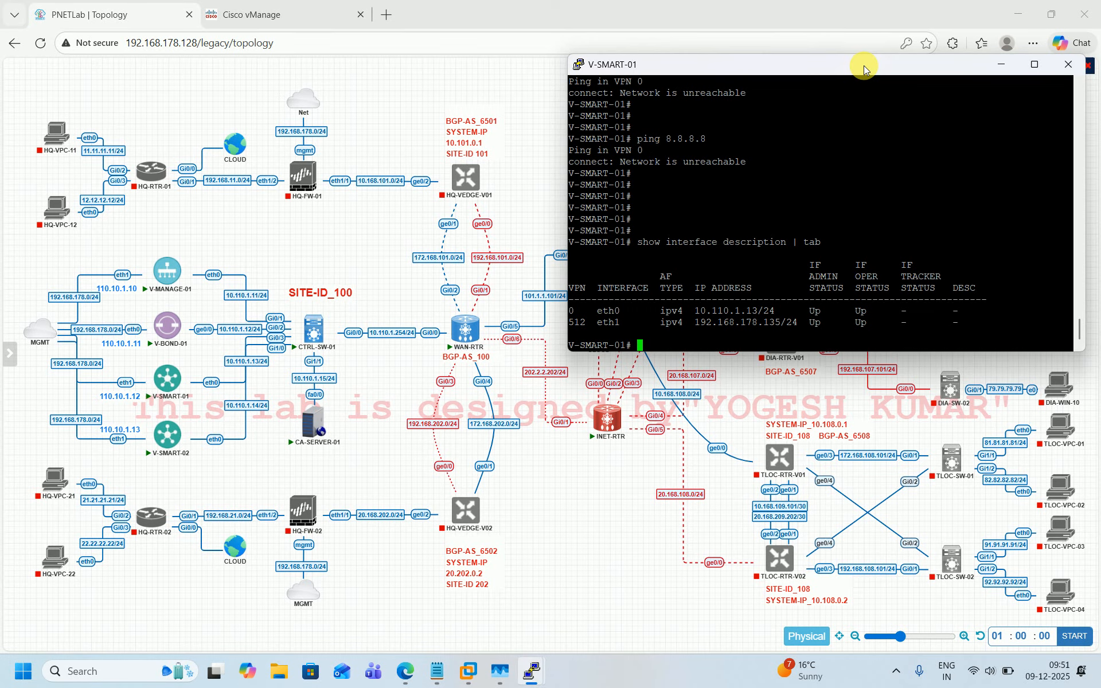
Step: Ping 8.8.8.8 once more from the controller
{"action": "type", "text": "ping 8.8.8.8"}
{"action": "key", "text": "Return"}
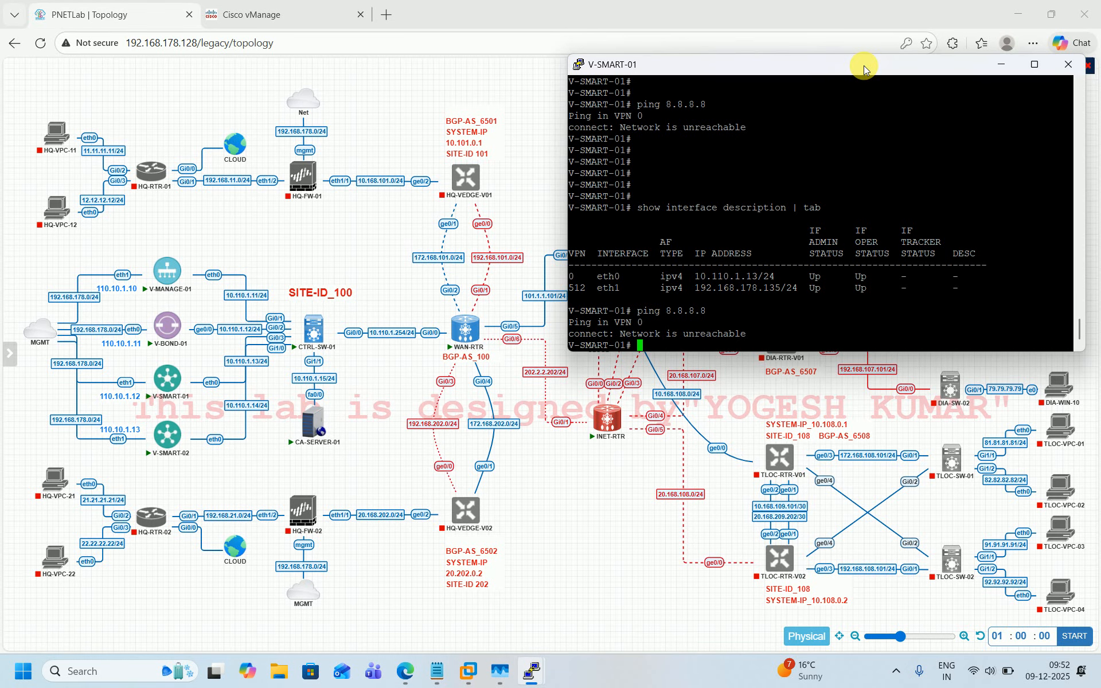
{"action": "key", "text": "Return"}
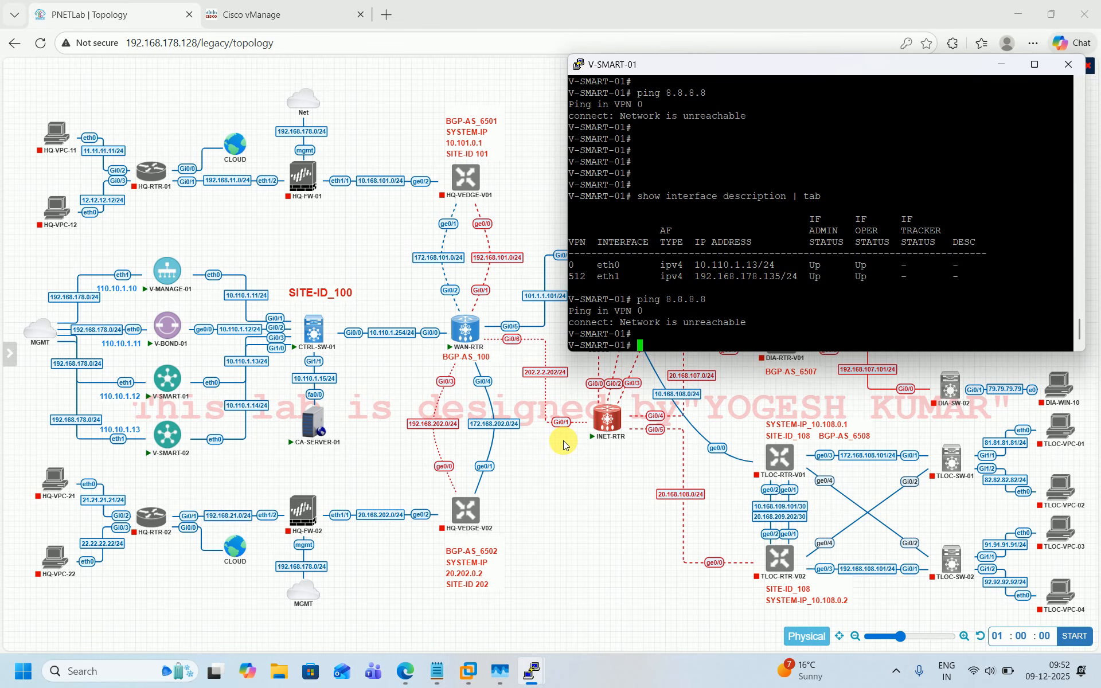
{"action": "key", "text": "Return"}
{"action": "key", "text": "Return"}
{"action": "key", "text": "Return"}
{"action": "key", "text": "Return"}
{"action": "key", "text": "Return"}
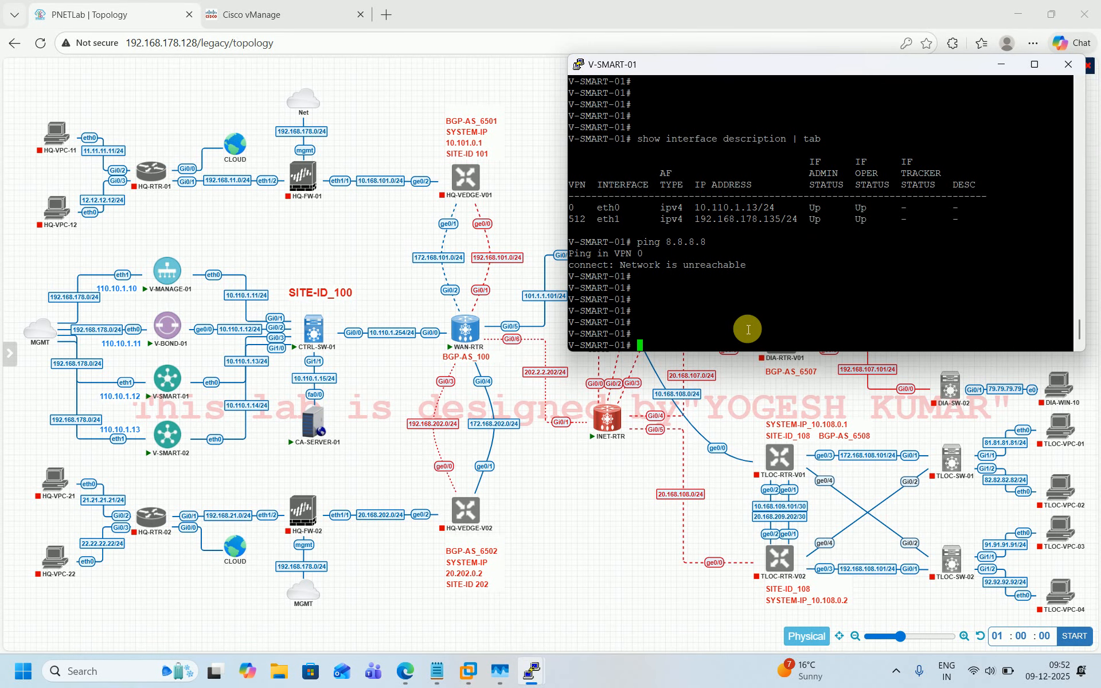
Step: Enter vshell and select the tftp -g -r NGTL.ca 10.110.1.15 command in the vManage.txt notes
{"action": "type", "text": "vshell"}
{"action": "key", "text": "Return"}
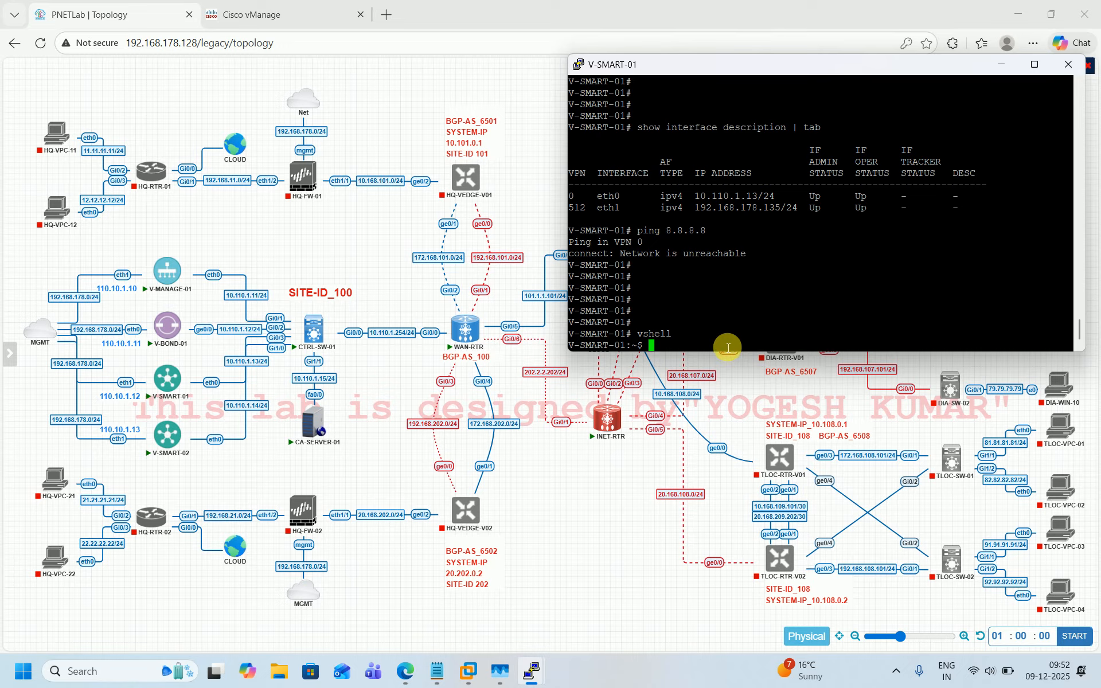
{"action": "mouse_move", "coordinate": [438, 677]}
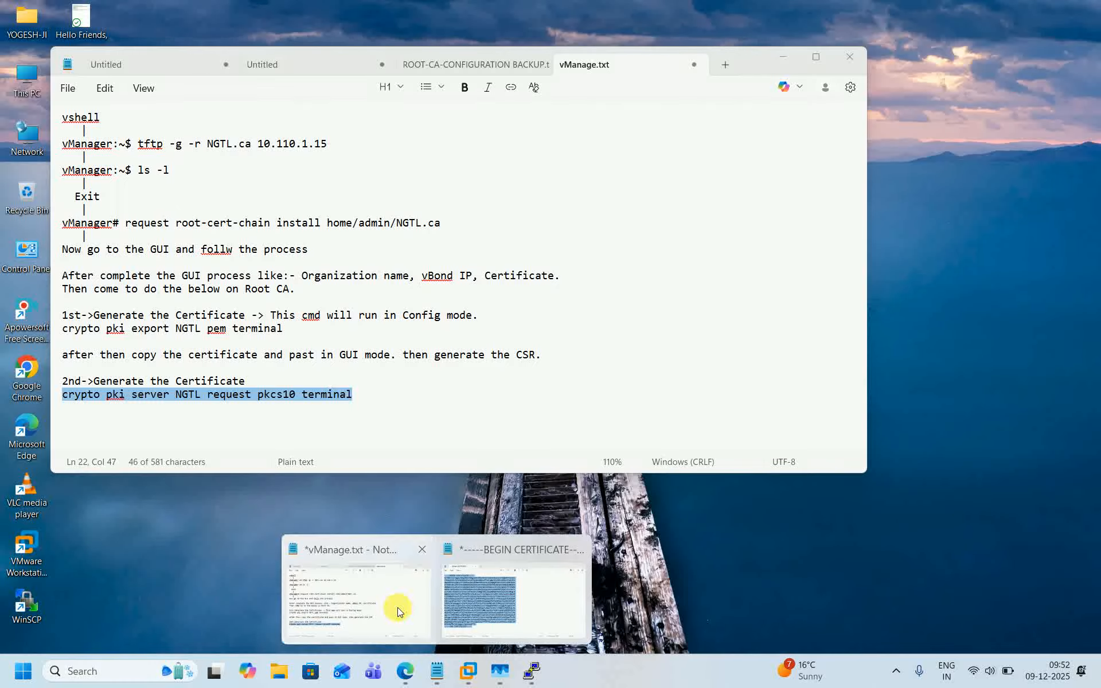
{"action": "left_click", "coordinate": [397, 607]}
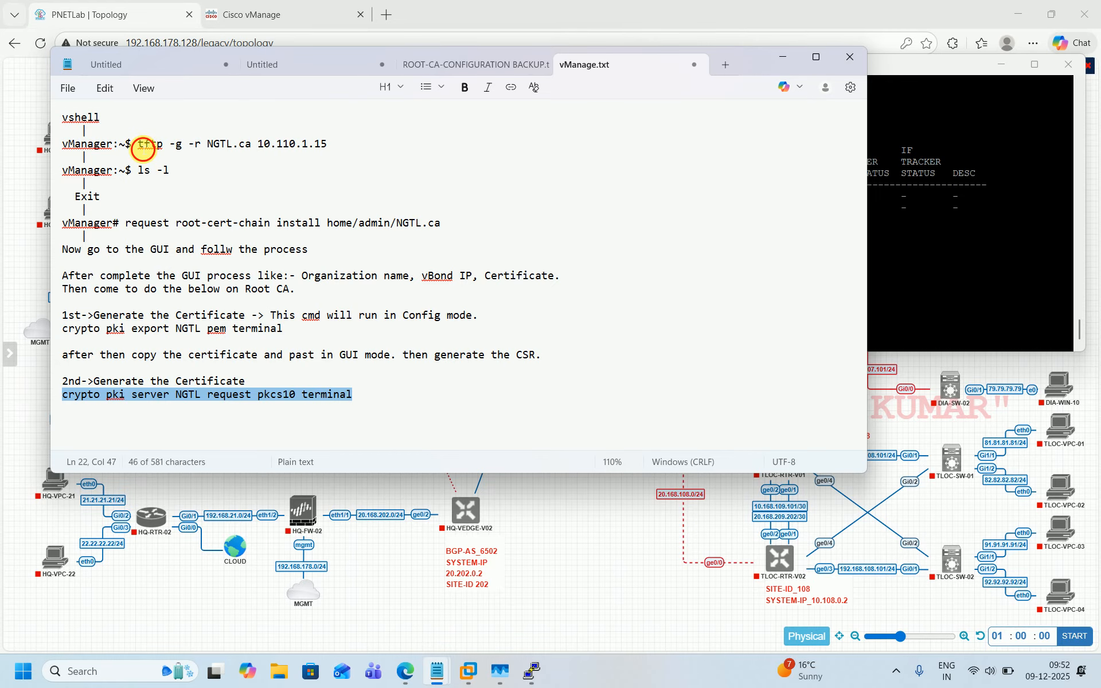
{"action": "left_click_drag", "start_coordinate": [139, 147], "coordinate": [335, 145]}
{"action": "key", "text": "ctrl+c"}
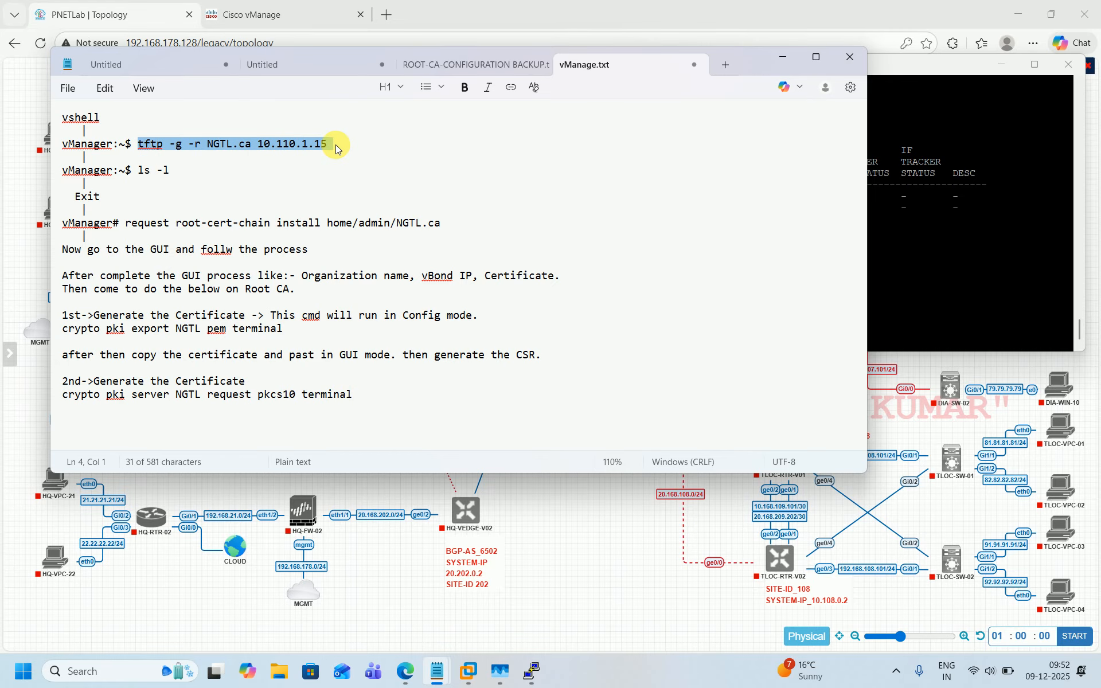
{"action": "left_click", "coordinate": [582, 522]}
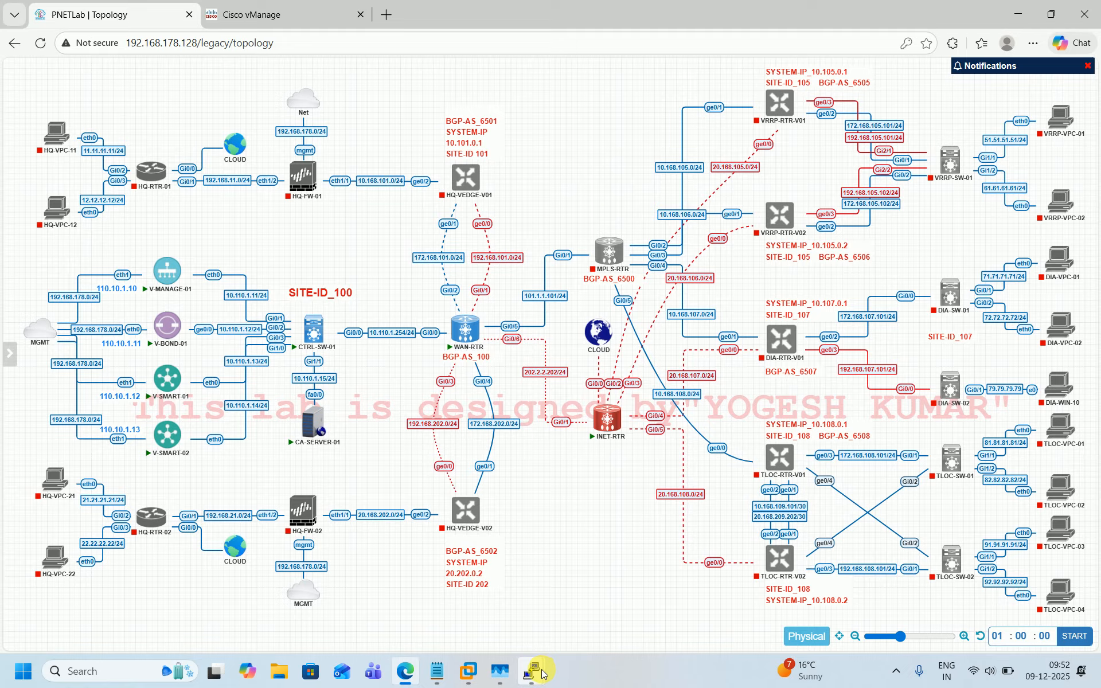
{"action": "mouse_move", "coordinate": [541, 673]}
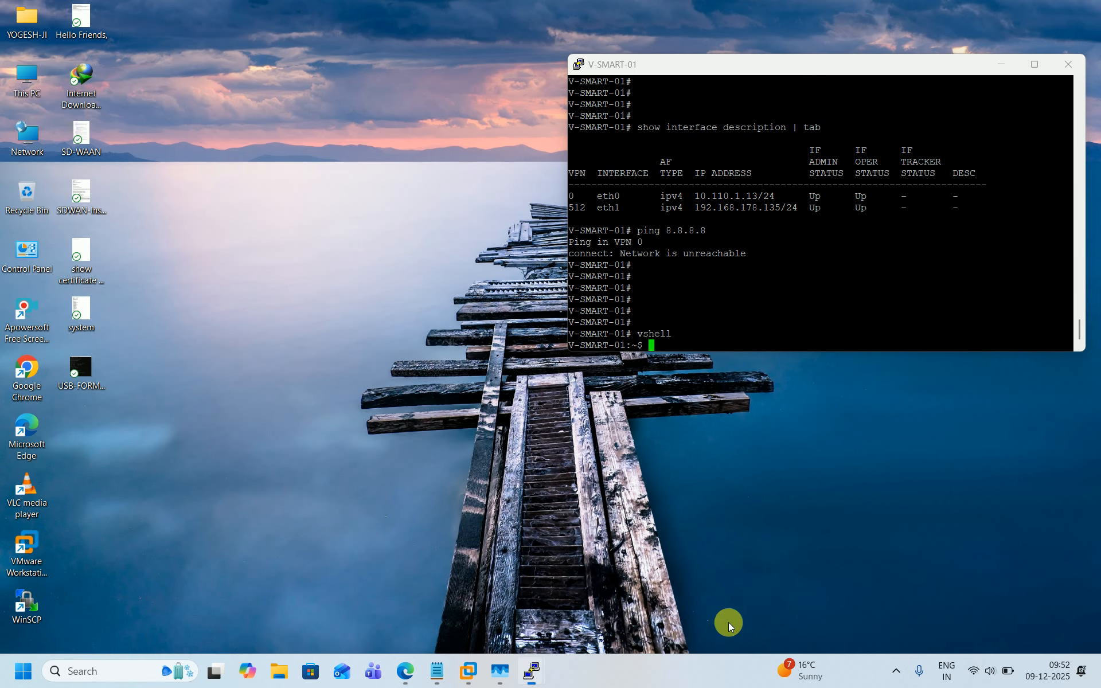
{"action": "left_click", "coordinate": [728, 621]}
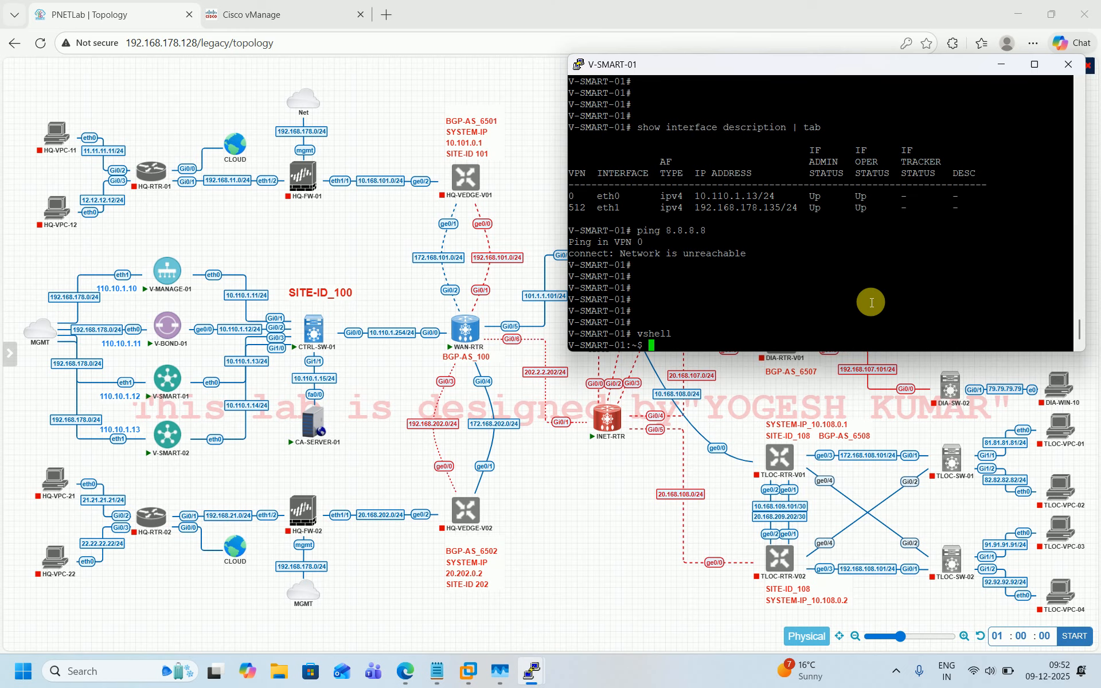
Step: Fetch NGTL.ca from 10.110.1.15 over TFTP in vshell and list the home directory with ls -la
{"action": "right_click", "coordinate": [870, 302]}
{"action": "type", "text": "ls -la"}
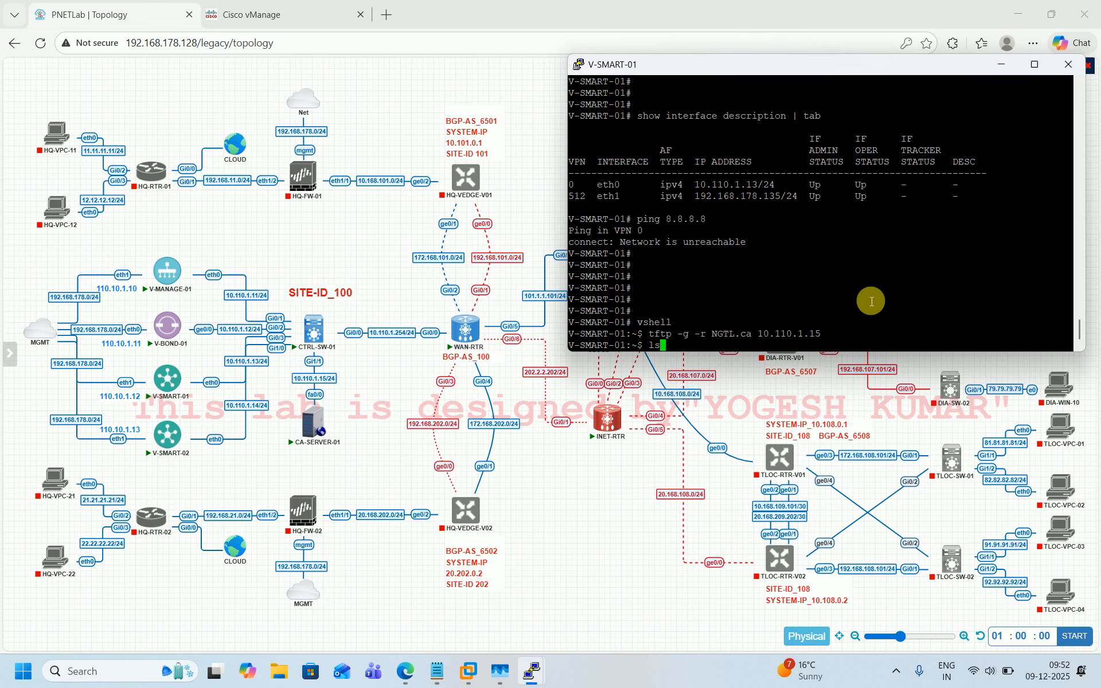
{"action": "key", "text": "Return"}
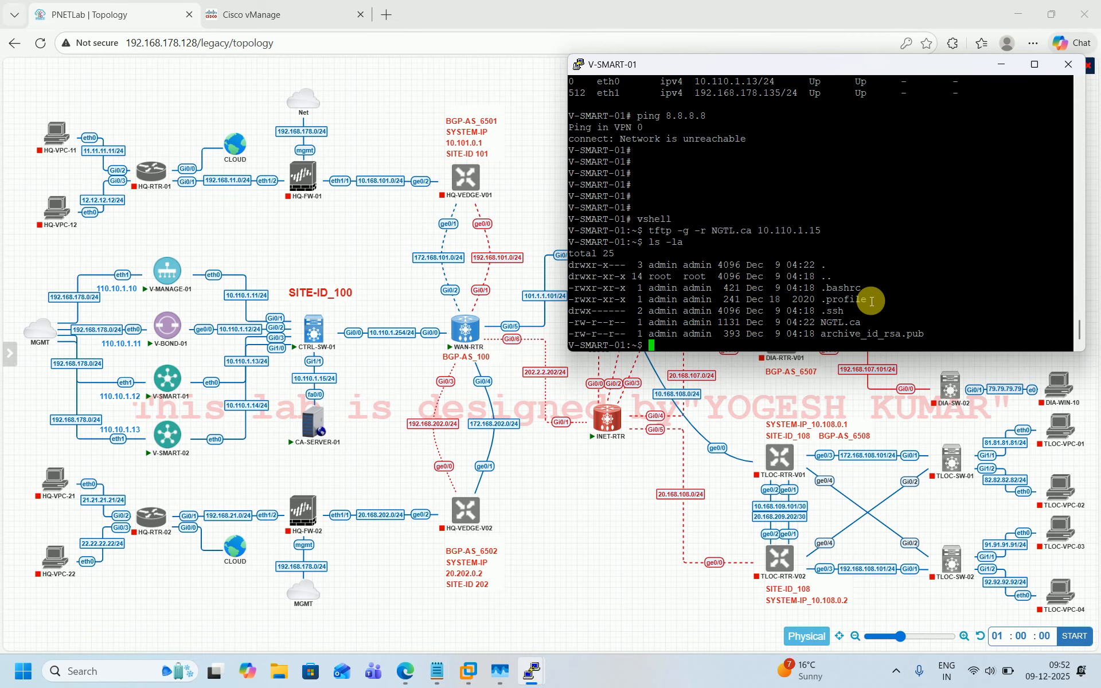
Step: Exit vshell and copy the request root-cert-chain install home/admin/NGTL.ca command from the vManage.txt notes
{"action": "type", "text": "exit"}
{"action": "key", "text": "Return"}
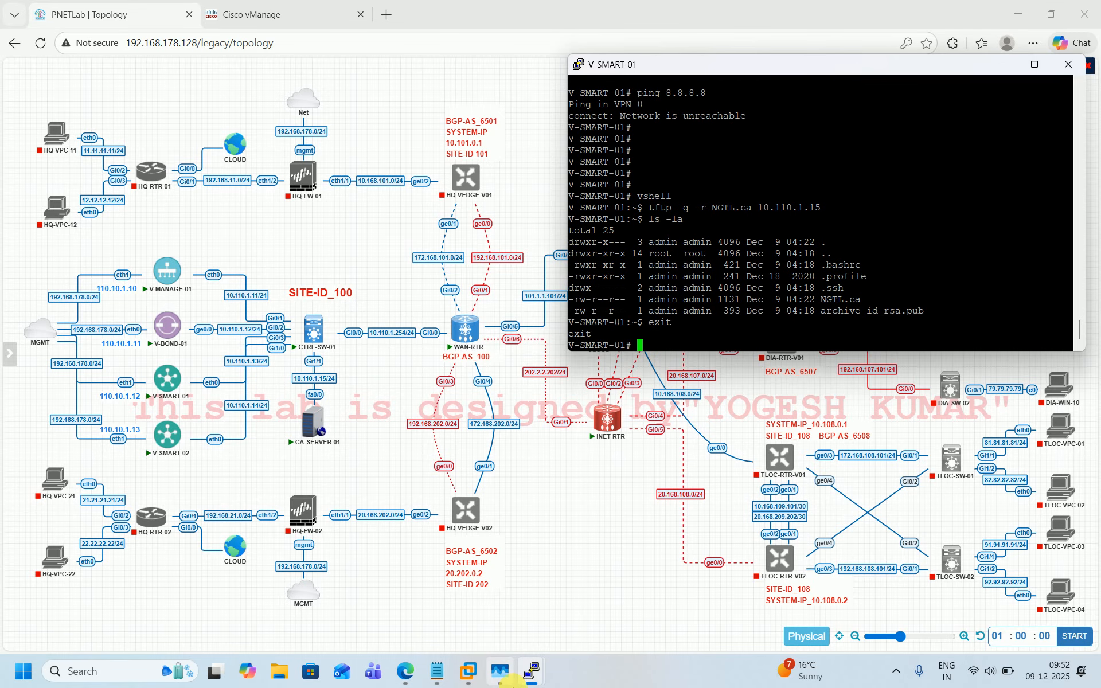
{"action": "left_click", "coordinate": [437, 671]}
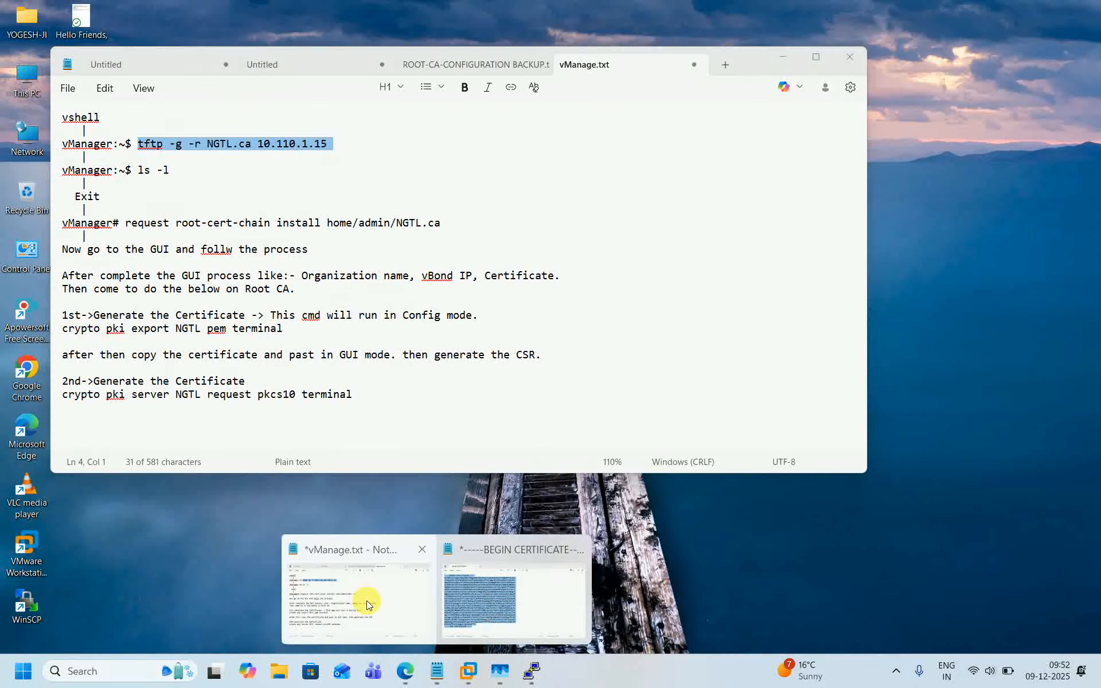
{"action": "left_click", "coordinate": [366, 600]}
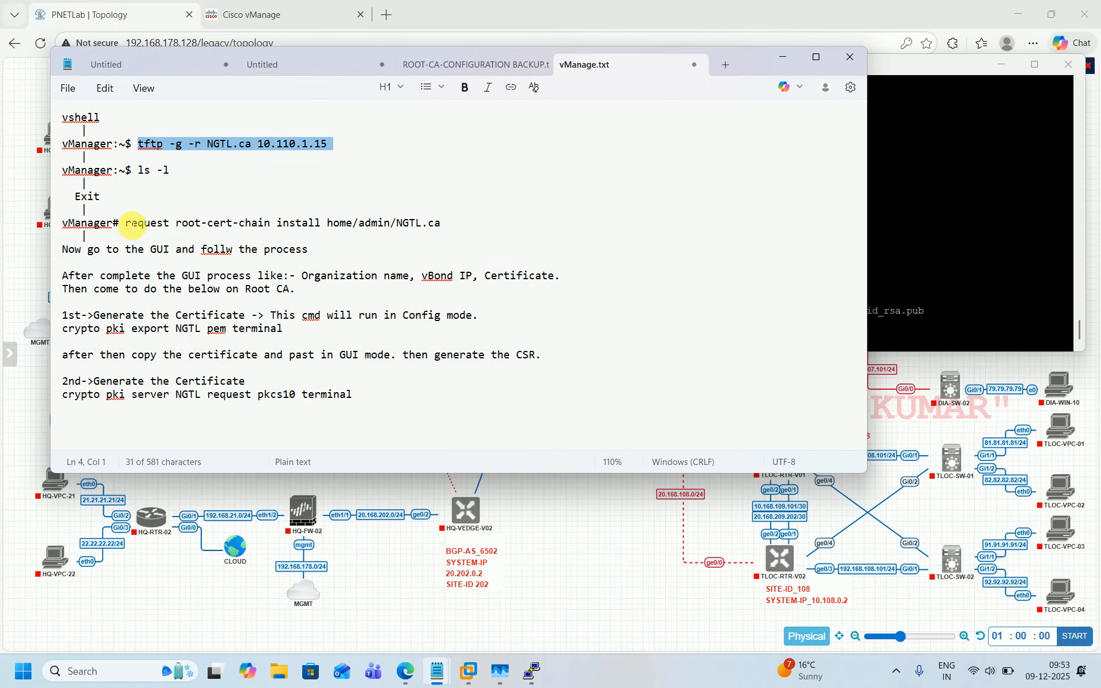
{"action": "left_click_drag", "start_coordinate": [126, 222], "coordinate": [439, 224]}
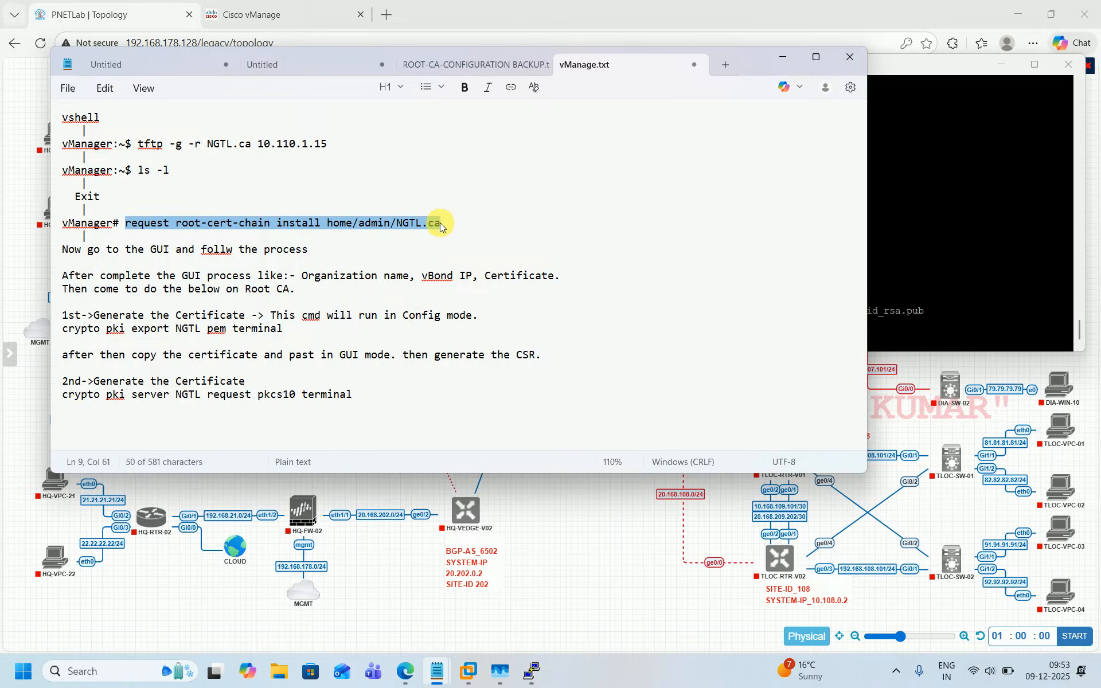
{"action": "key", "text": "ctrl+c"}
Step: Install the root certificate chain on the controller with request root-cert-chain install home/admin/NGTL.ca
{"action": "left_click", "coordinate": [948, 251]}
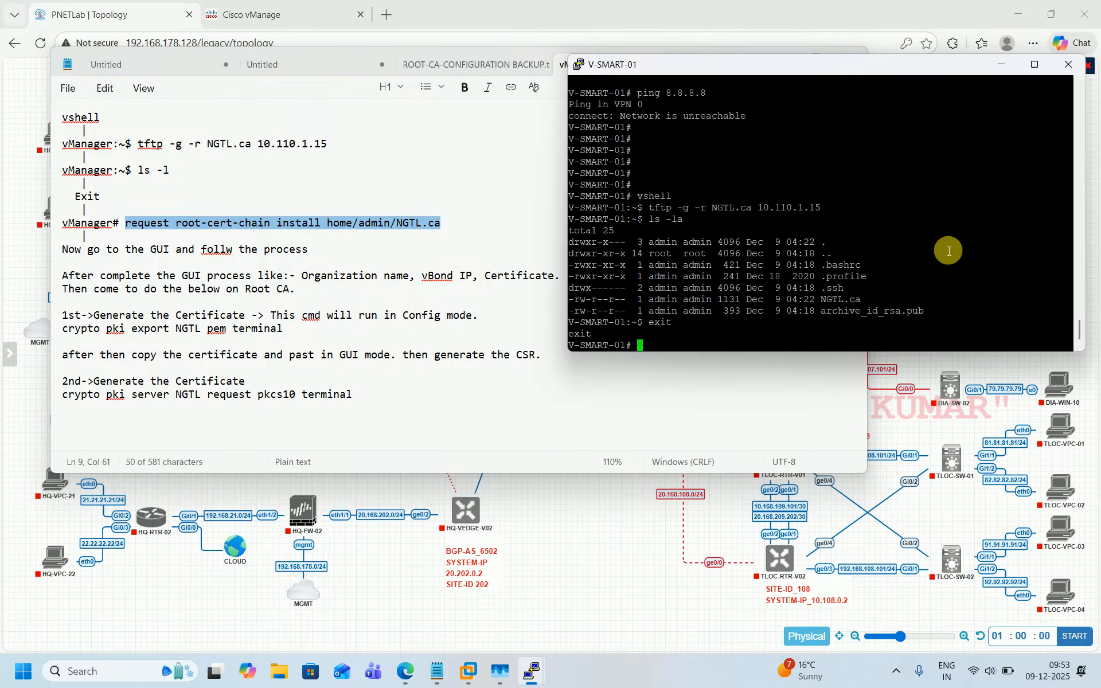
{"action": "right_click", "coordinate": [948, 250]}
{"action": "key", "text": "Return"}
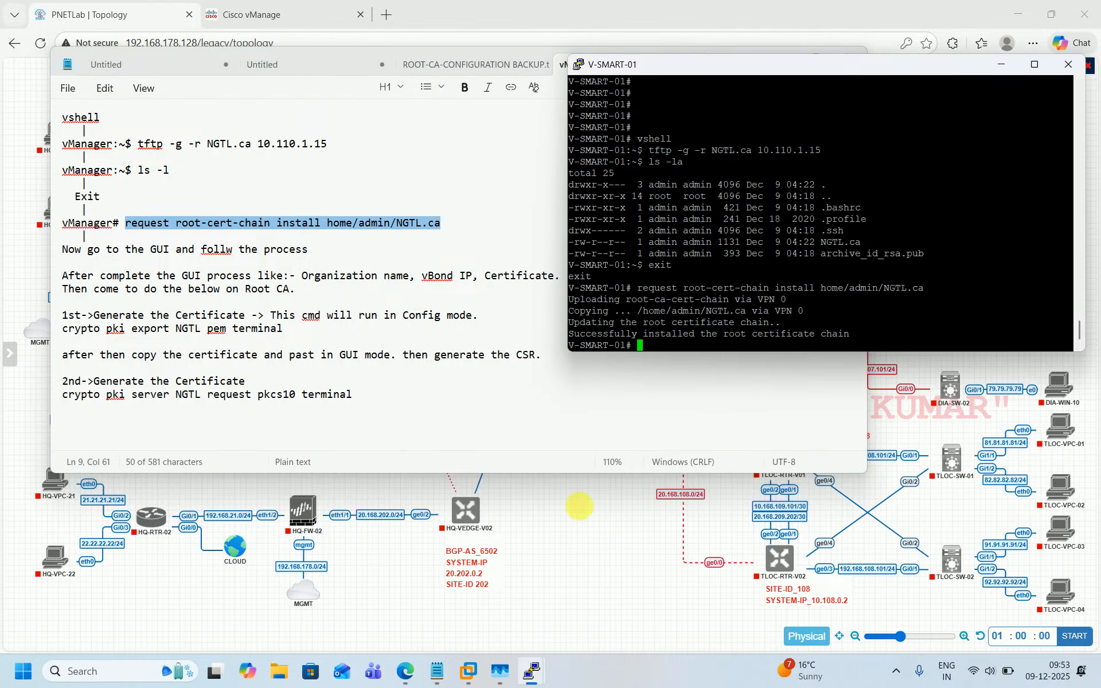
{"action": "left_click", "coordinate": [612, 531]}
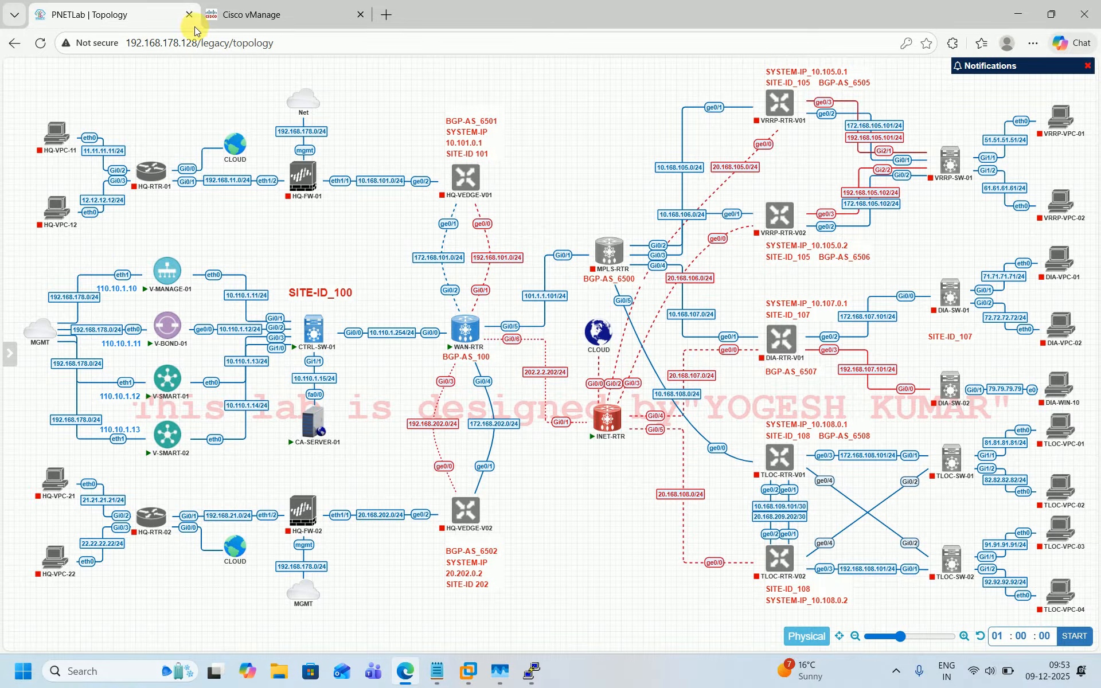
{"action": "left_click", "coordinate": [235, 18]}
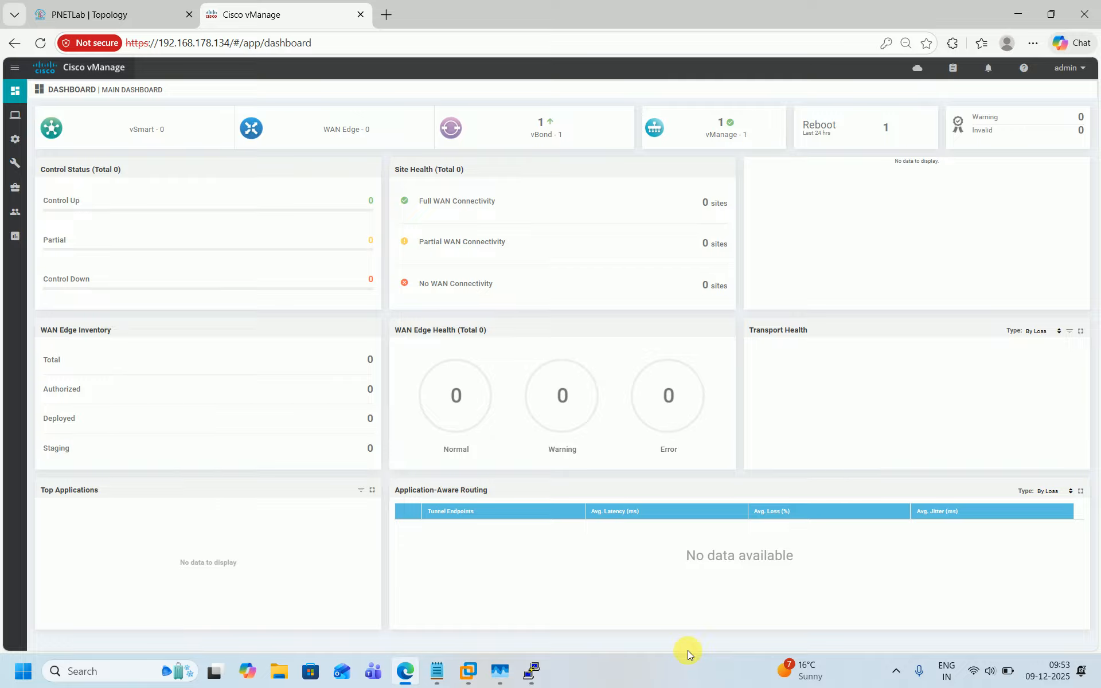
{"action": "left_click", "coordinate": [116, 24]}
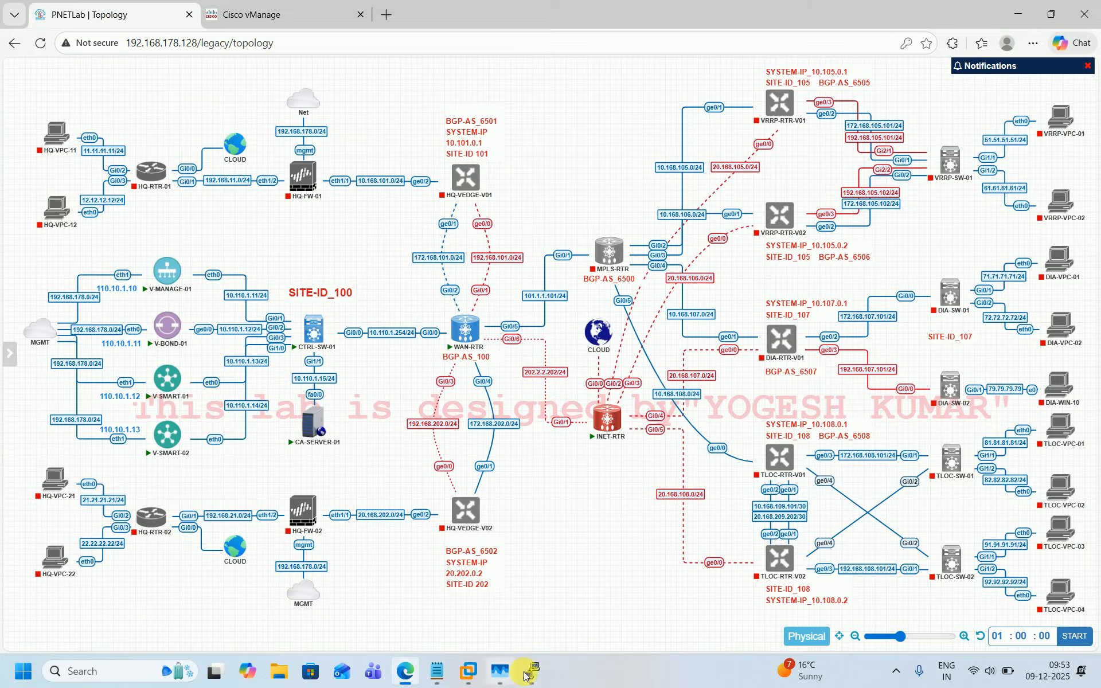
{"action": "mouse_move", "coordinate": [531, 670]}
{"action": "left_click", "coordinate": [758, 592]}
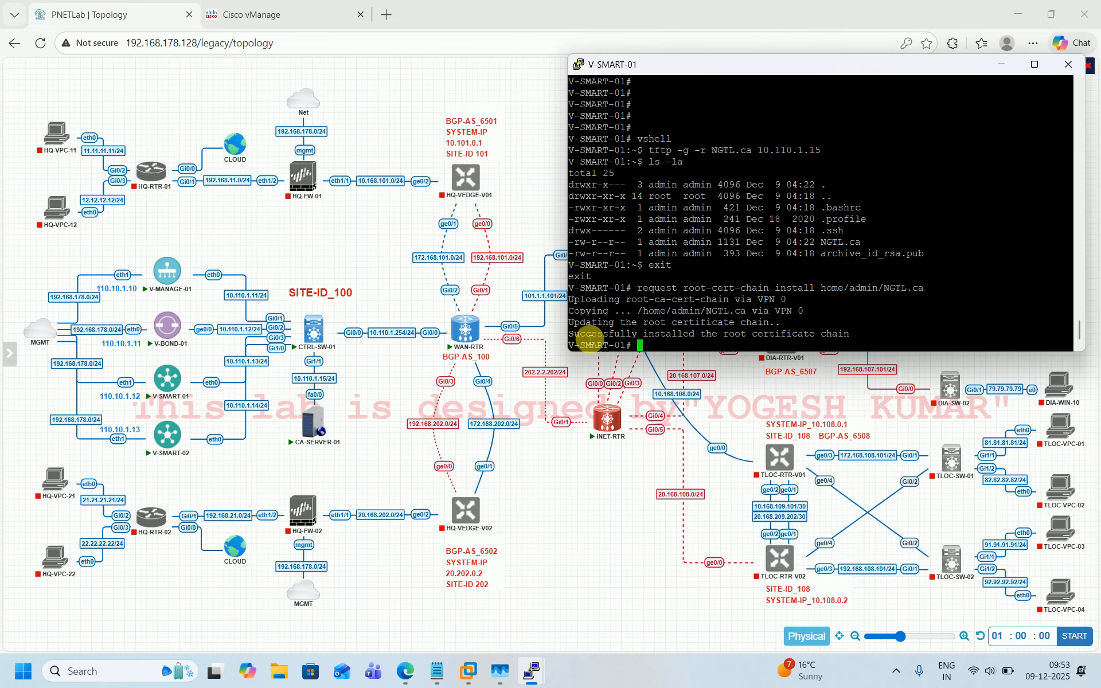
{"action": "left_click_drag", "start_coordinate": [570, 334], "coordinate": [698, 333]}
{"action": "left_click", "coordinate": [698, 334]}
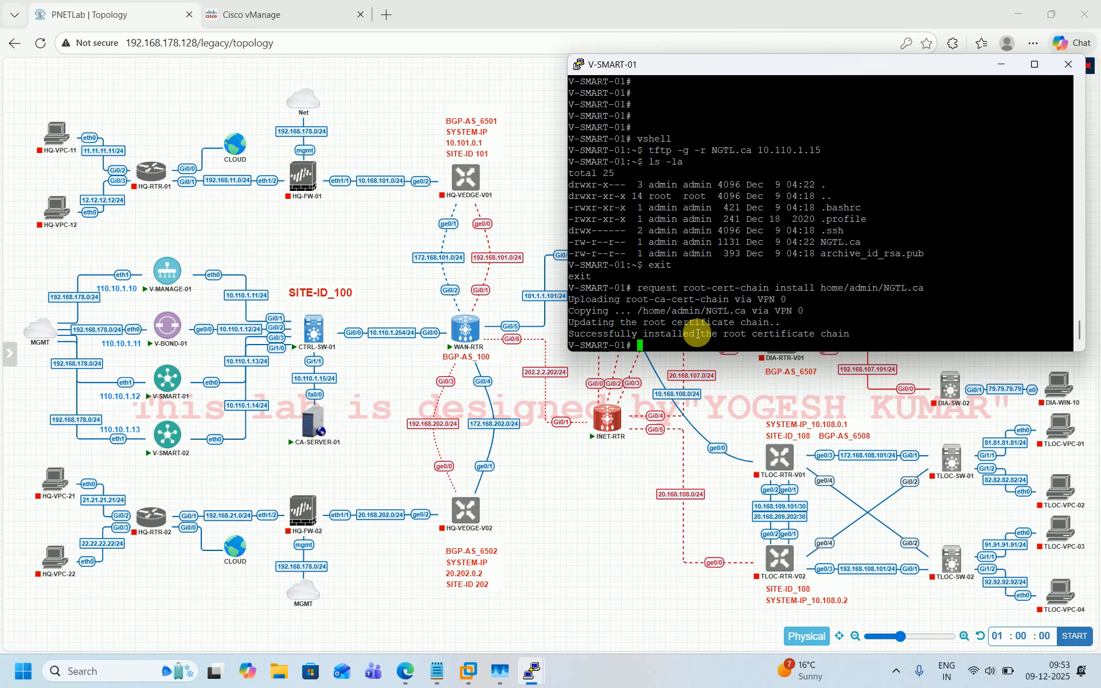
{"action": "key", "text": "Return"}
{"action": "key", "text": "Return"}
{"action": "key", "text": "Return"}
{"action": "key", "text": "Return"}
{"action": "key", "text": "Return"}
{"action": "key", "text": "Return"}
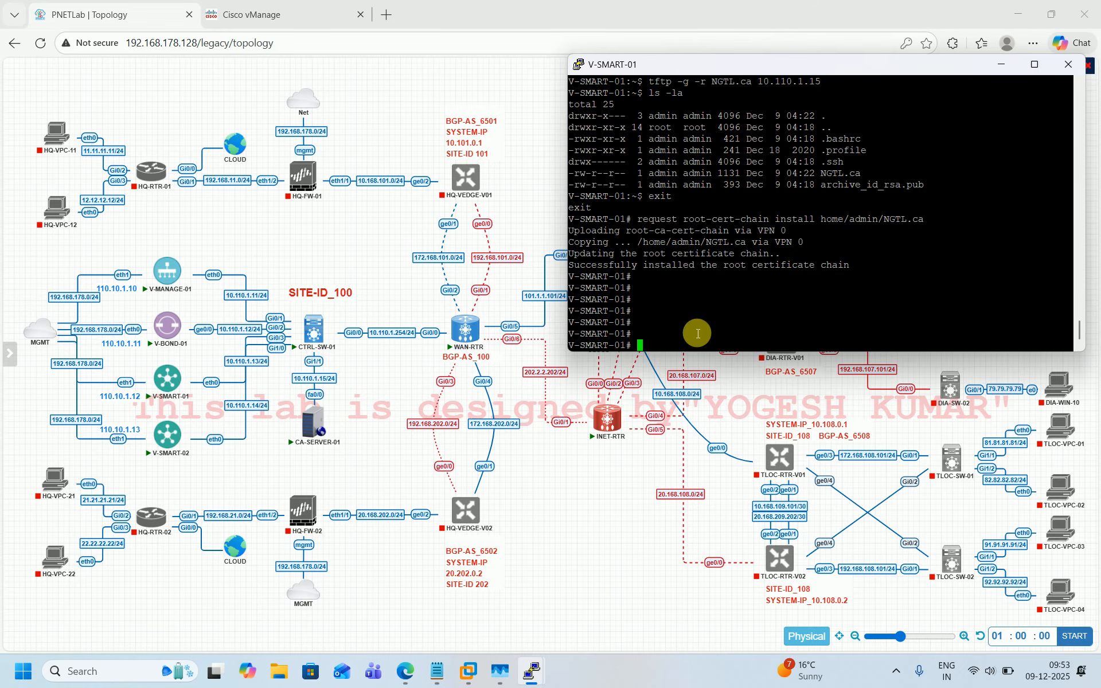
Step: Enter configuration mode, open the system section, and set the system-ip to 110.10.1.13
{"action": "type", "text": "conf t"}
{"action": "key", "text": "Return"}
{"action": "type", "text": "s"}
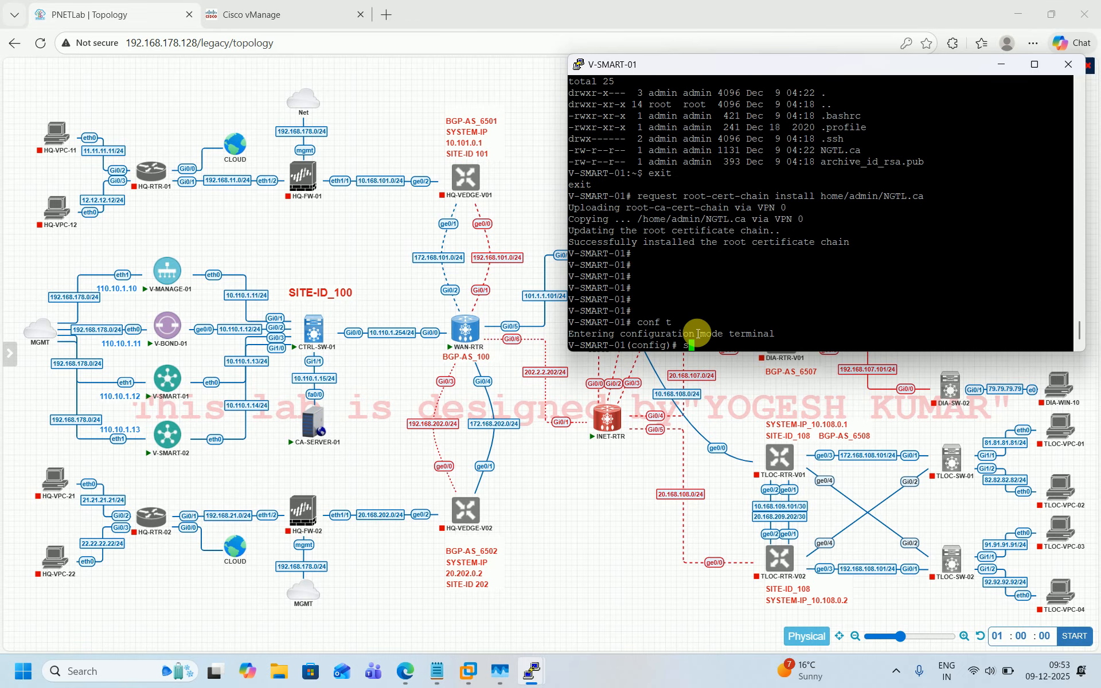
{"action": "type", "text": "ystem"}
{"action": "key", "text": "Return"}
{"action": "type", "text": "system-ip "}
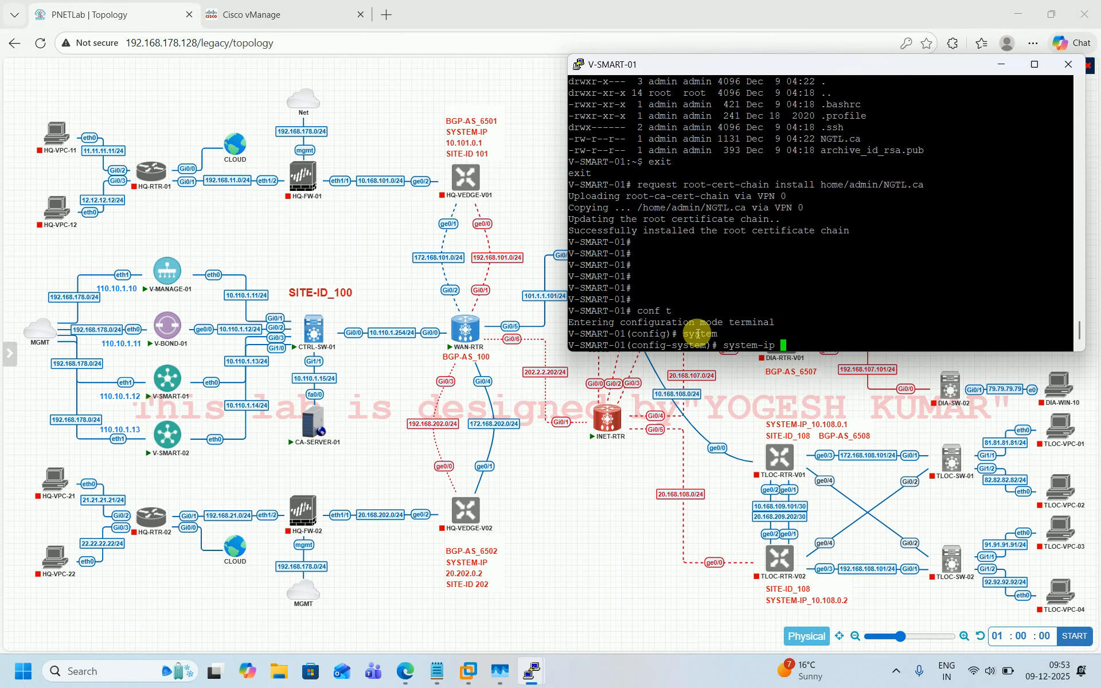
{"action": "type", "text": "110.1."}
{"action": "key", "text": "BackSpace"}
{"action": "type", "text": "0.1.13"}
{"action": "key", "text": "Return"}
Step: Set the site-id to 100 and the organization-name to ngtl
{"action": "type", "text": "site-id "}
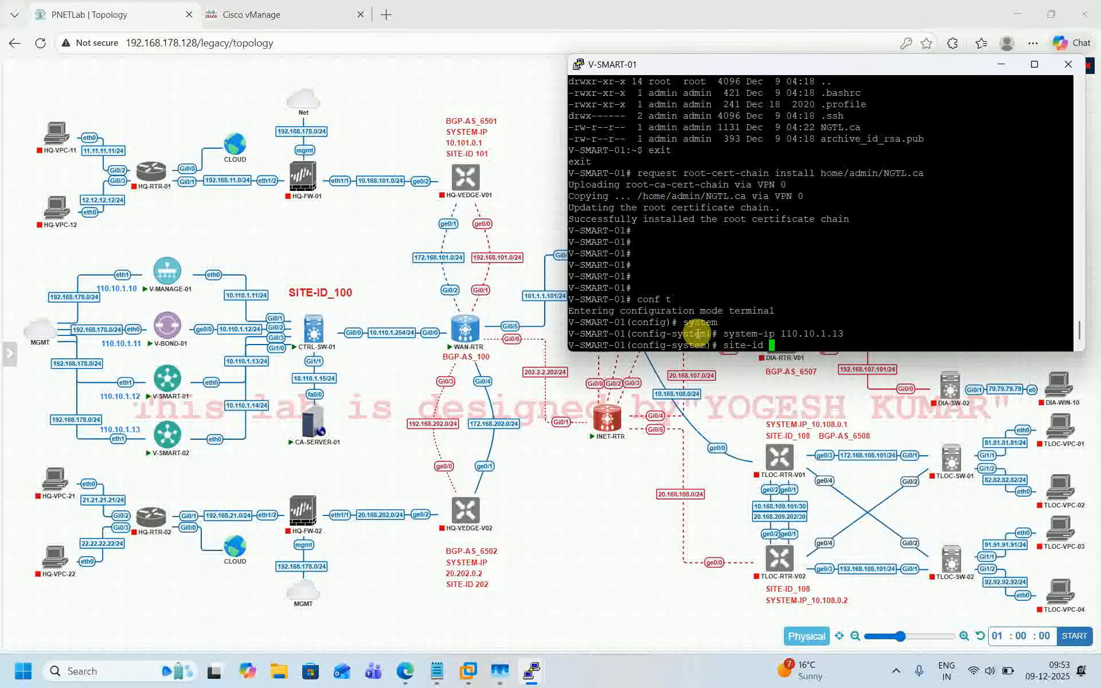
{"action": "type", "text": "100"}
{"action": "key", "text": "Return"}
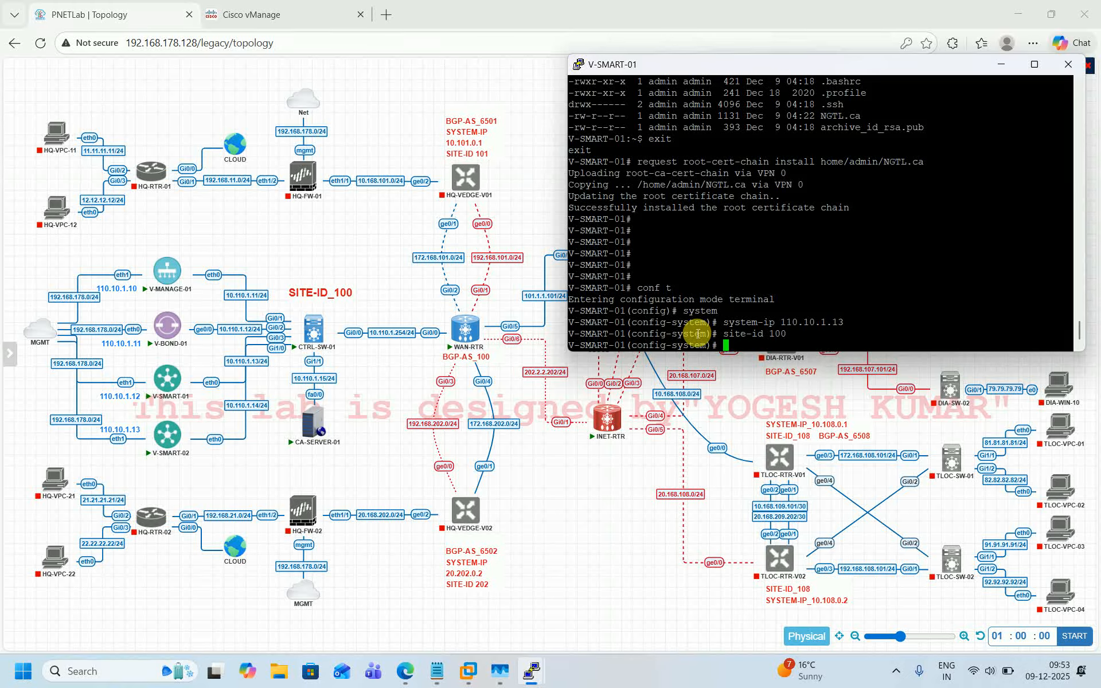
{"action": "type", "text": "or"}
{"action": "key", "text": "Tab"}
{"action": "type", "text": "ngtl"}
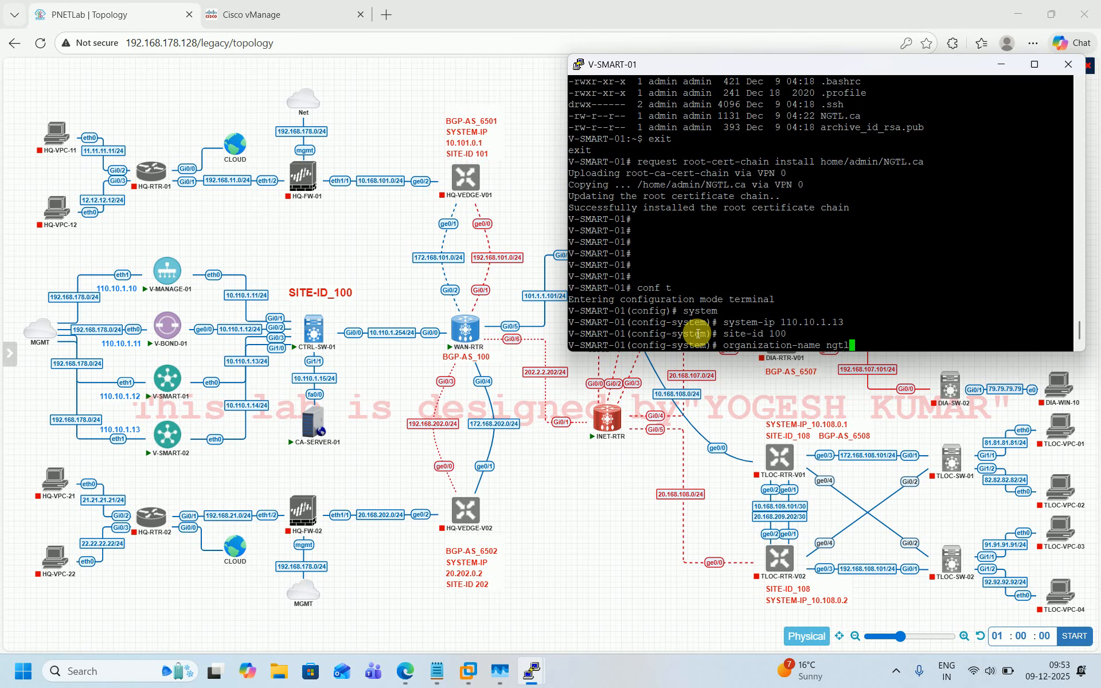
{"action": "key", "text": "Return"}
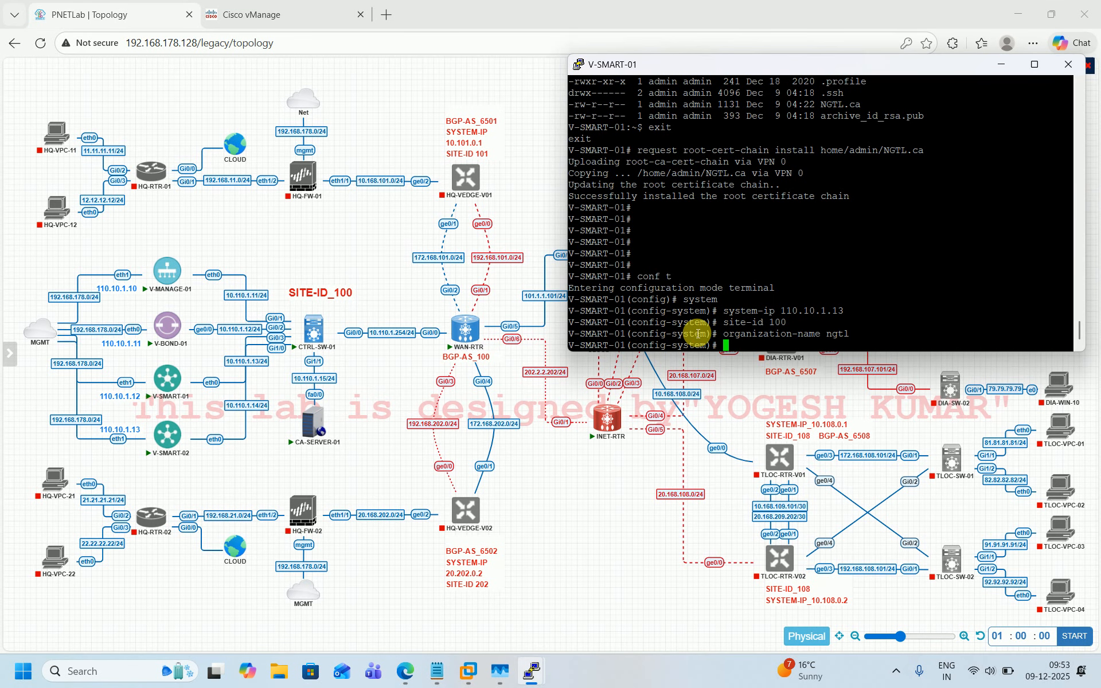
Step: Point the vbond to 10.110.1.12 and set the clock timezone to Asia/Kolkata
{"action": "type", "text": "vbond 10.110.1.12"}
{"action": "key", "text": "Return"}
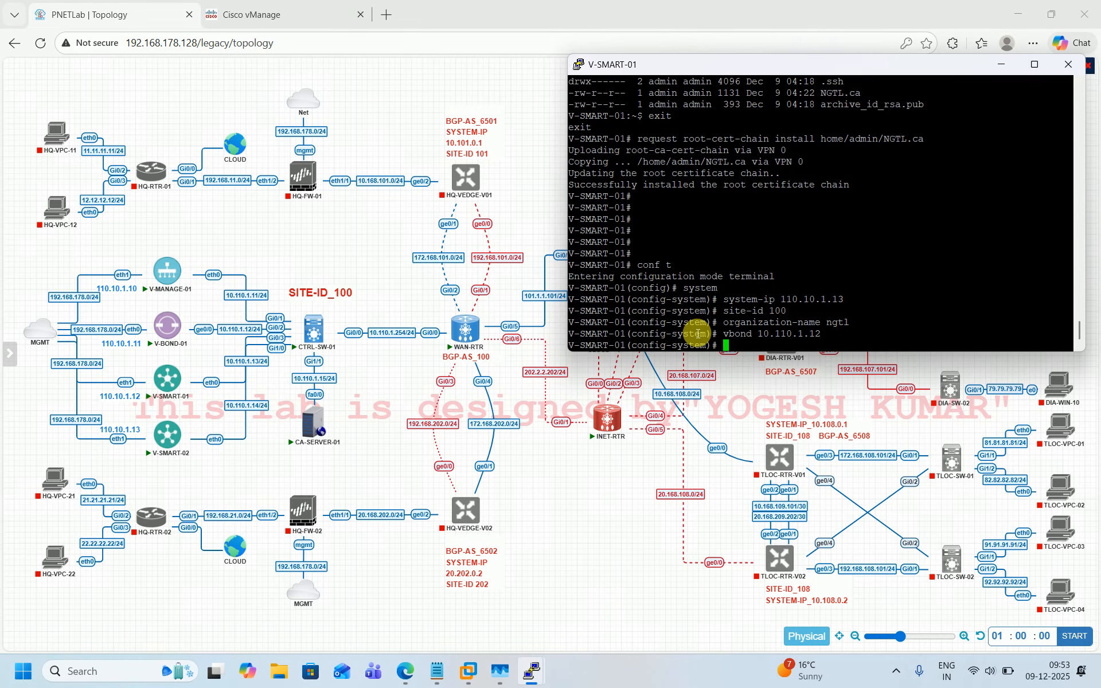
{"action": "type", "text": "clock timezone Asia/Kolkata"}
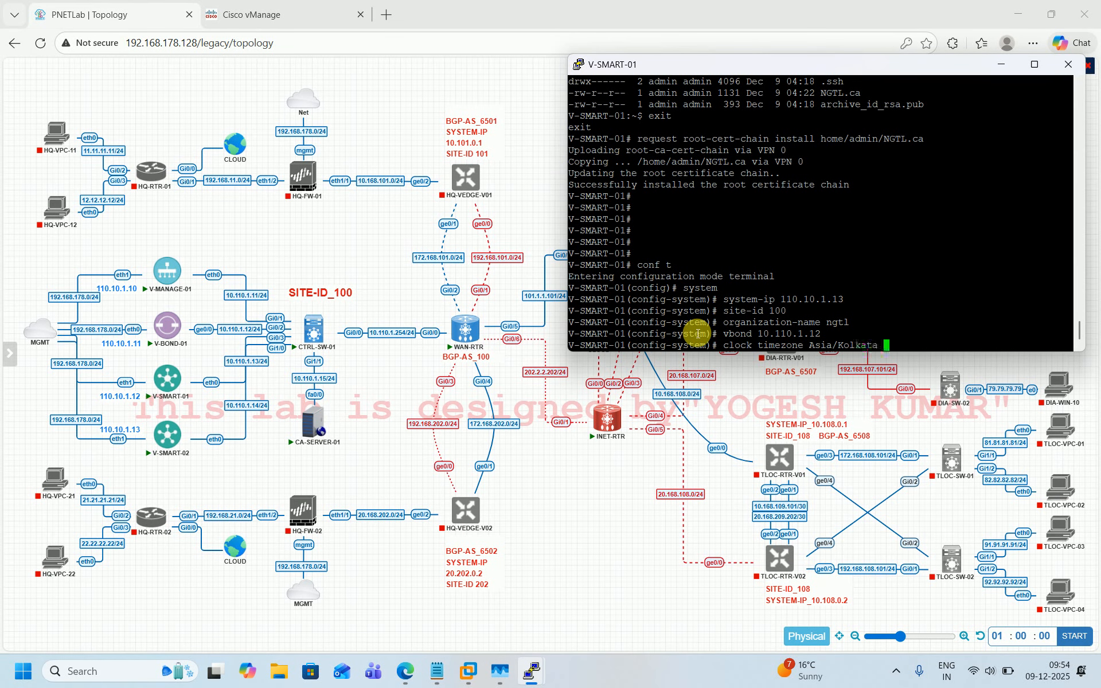
{"action": "key", "text": "Return"}
Step: Commit the system configuration and leave configuration mode
{"action": "type", "text": "commit"}
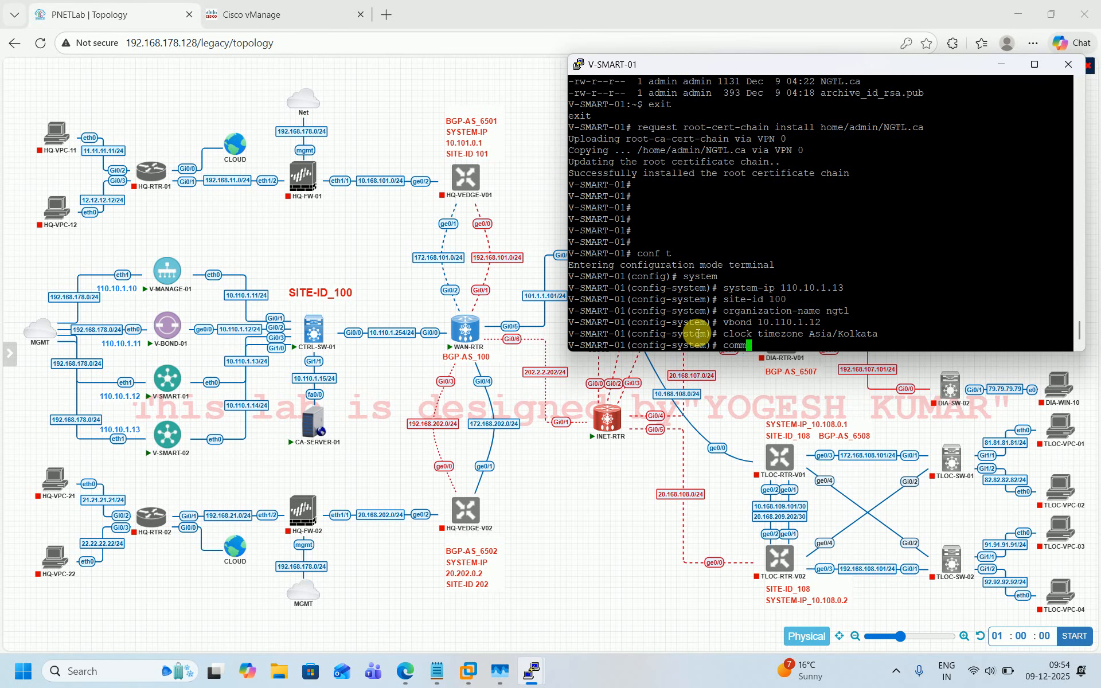
{"action": "key", "text": "Return"}
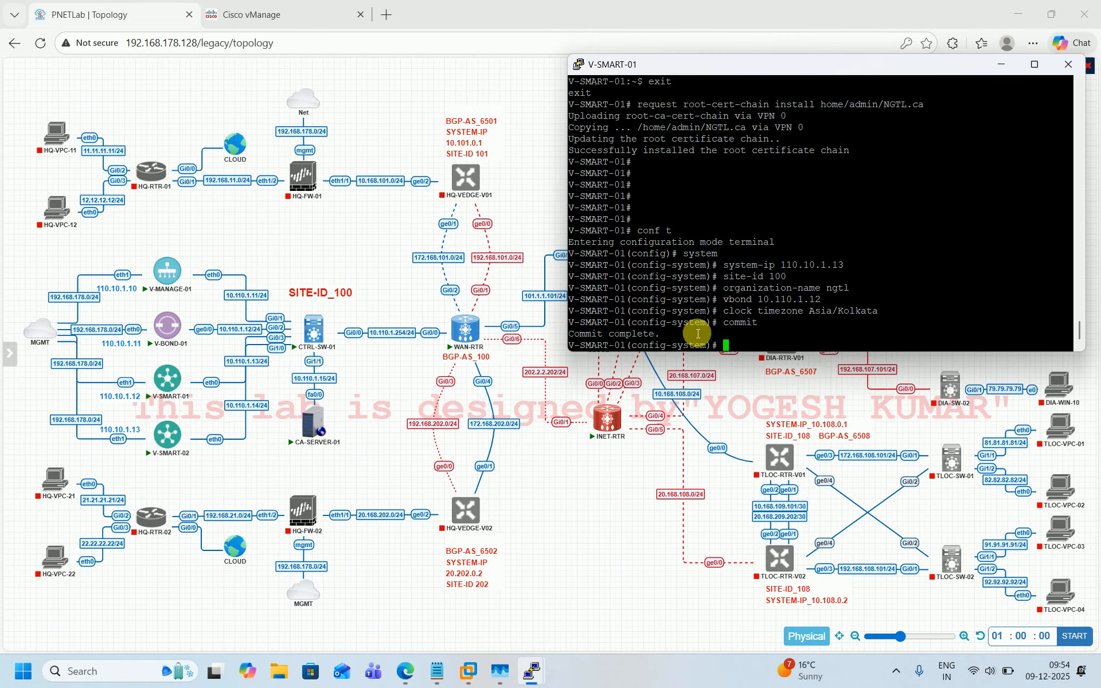
{"action": "key", "text": "ctrl+z"}
{"action": "key", "text": "Return"}
{"action": "key", "text": "Return"}
{"action": "key", "text": "Return"}
{"action": "key", "text": "Return"}
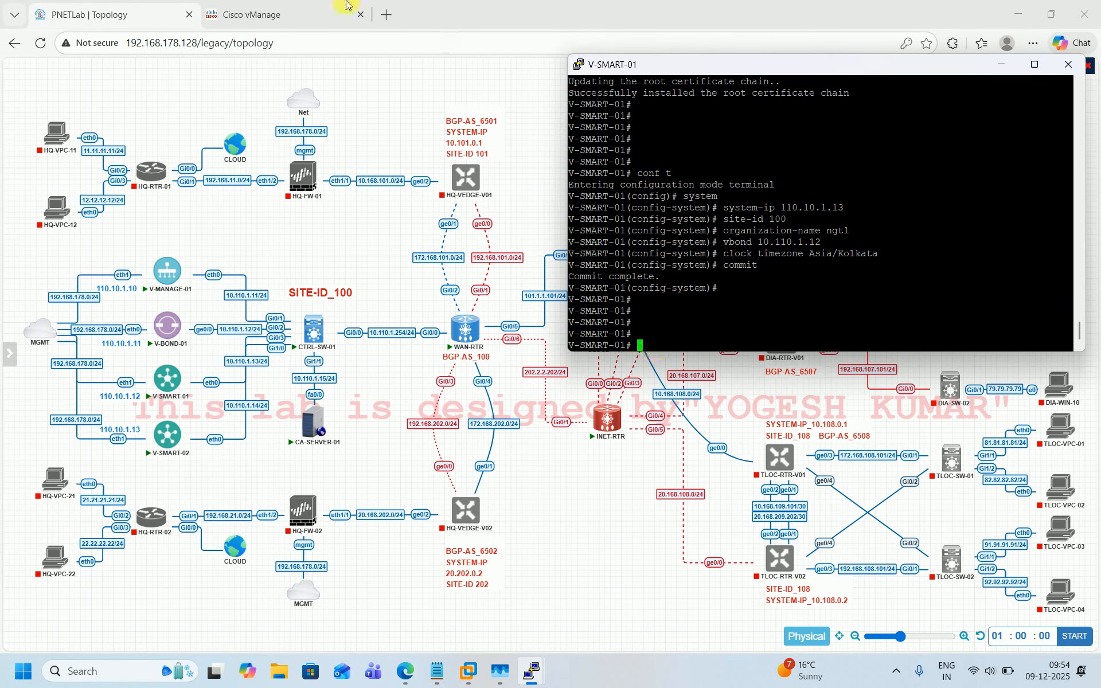
Step: Open the controllers list in vManage's device configuration and start adding a vSmart controller
{"action": "left_click", "coordinate": [299, 13]}
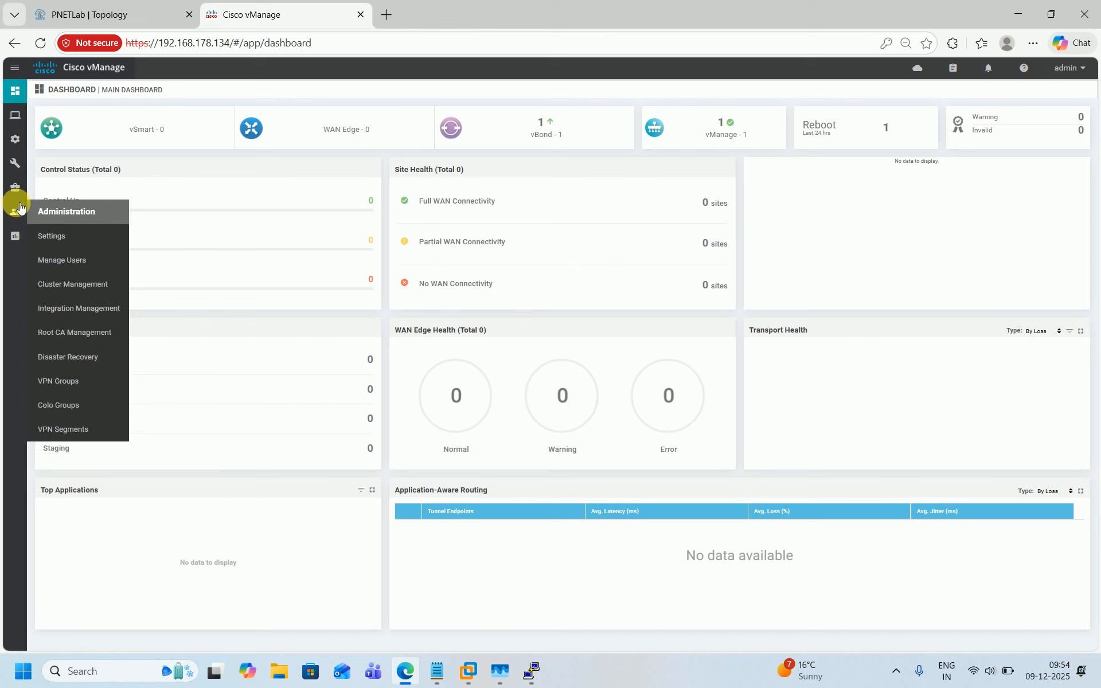
{"action": "mouse_move", "coordinate": [15, 139]}
{"action": "left_click", "coordinate": [55, 164]}
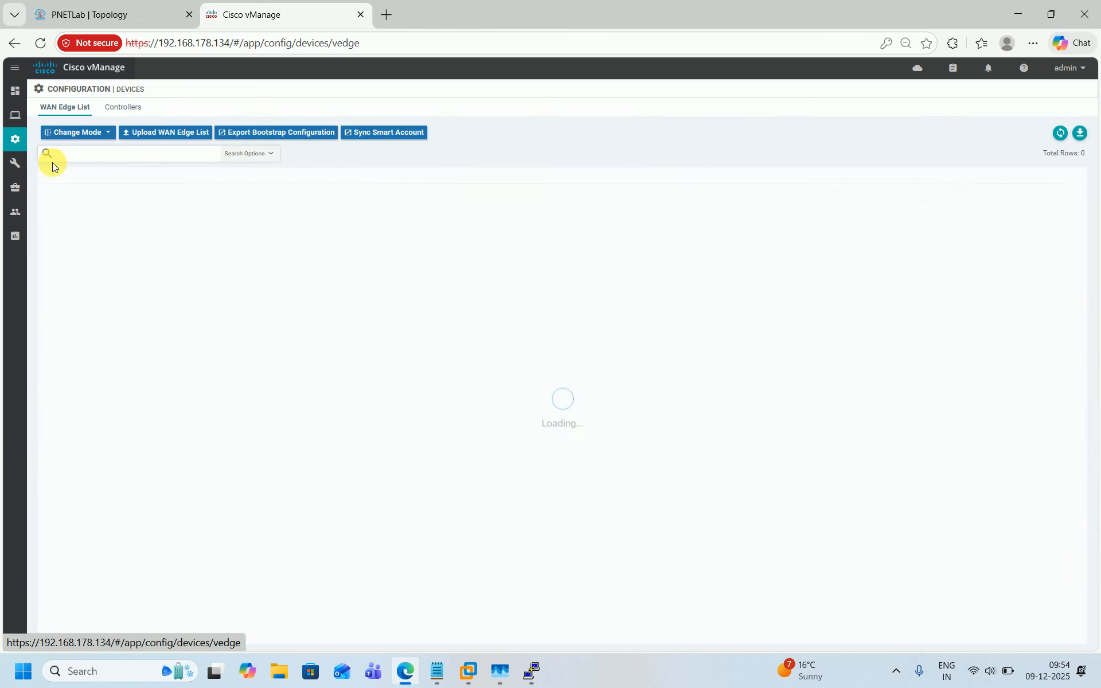
{"action": "left_click", "coordinate": [137, 110]}
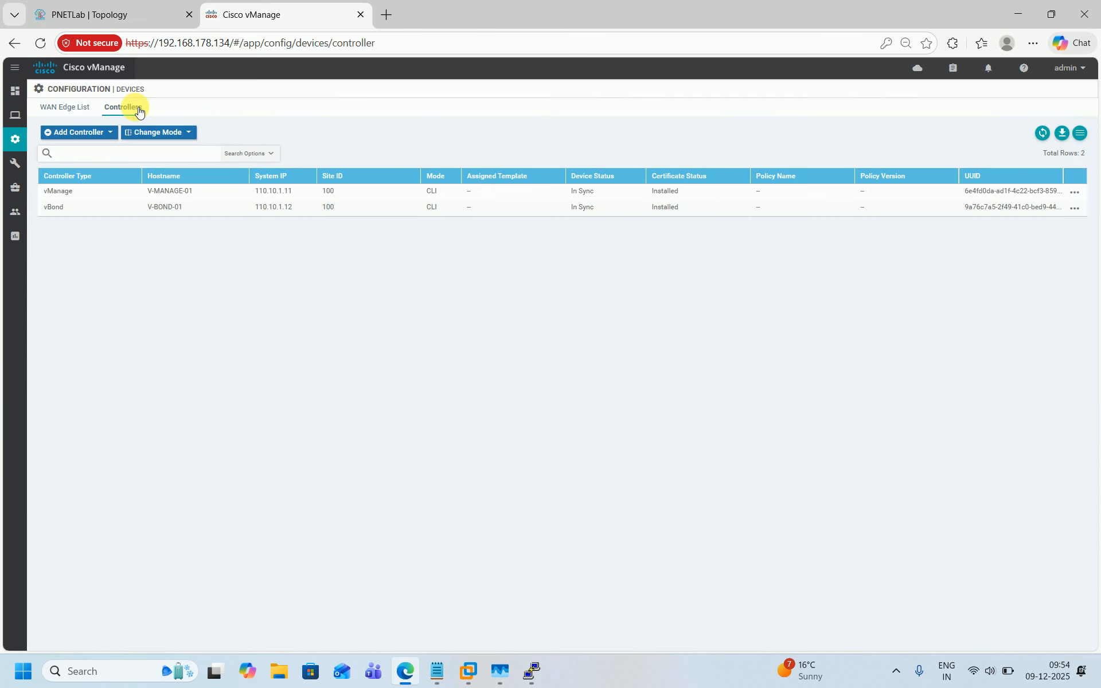
{"action": "left_click", "coordinate": [95, 134]}
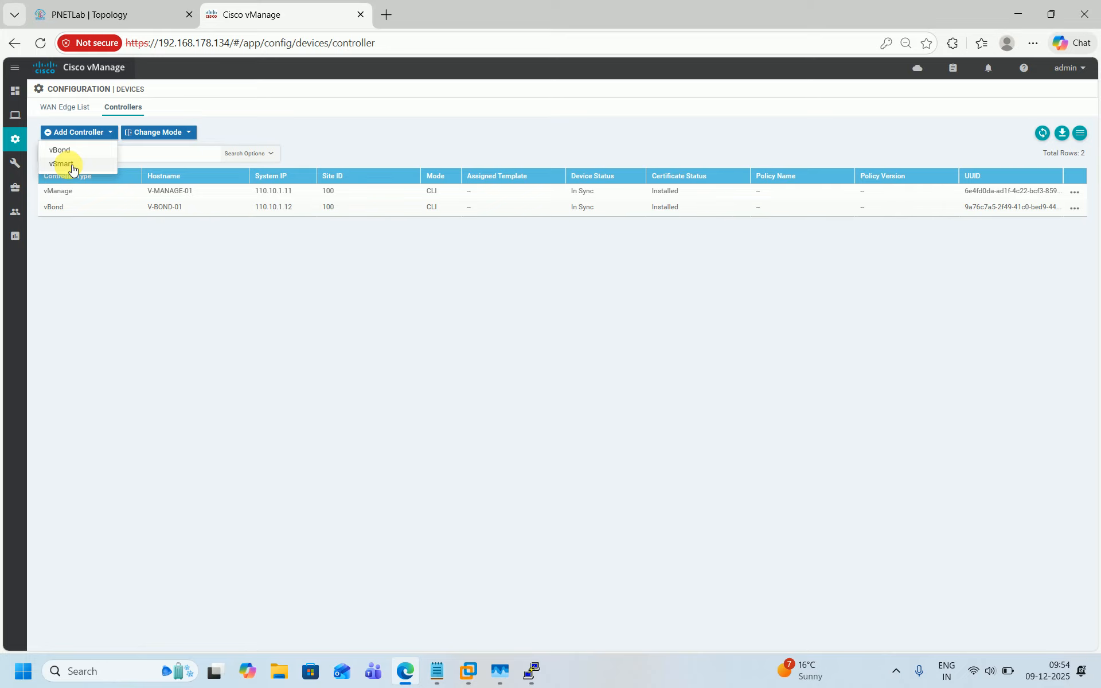
{"action": "left_click", "coordinate": [70, 165]}
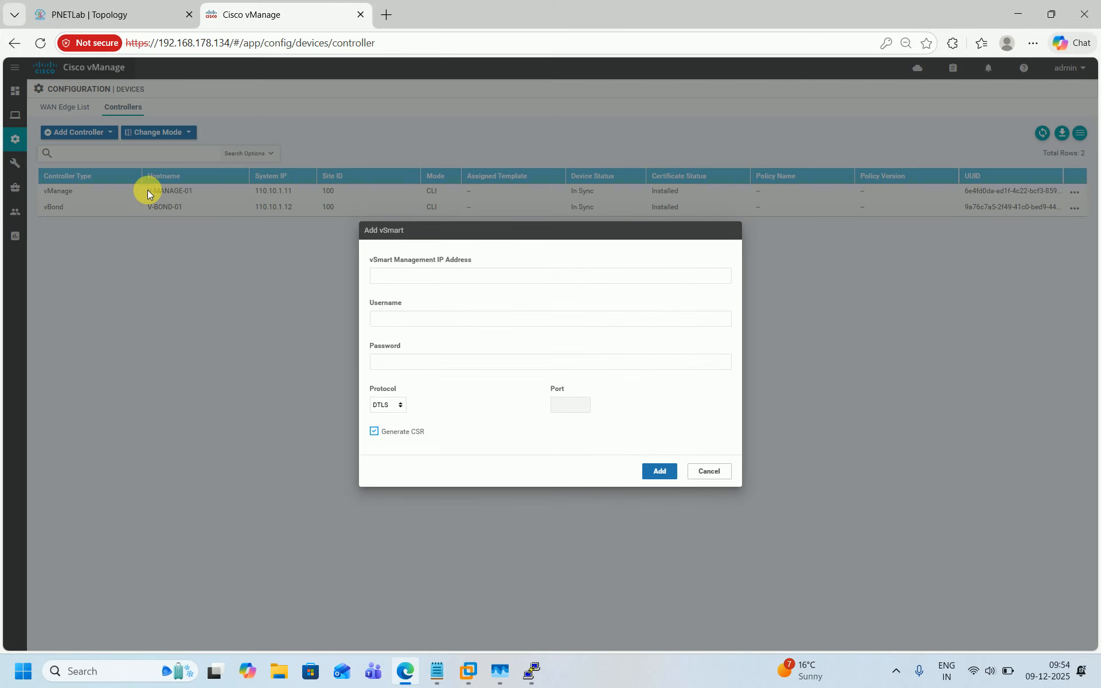
Step: Set the vSmart management IP address to 10.110.1.13
{"action": "left_click", "coordinate": [438, 276]}
{"action": "left_click", "coordinate": [462, 321]}
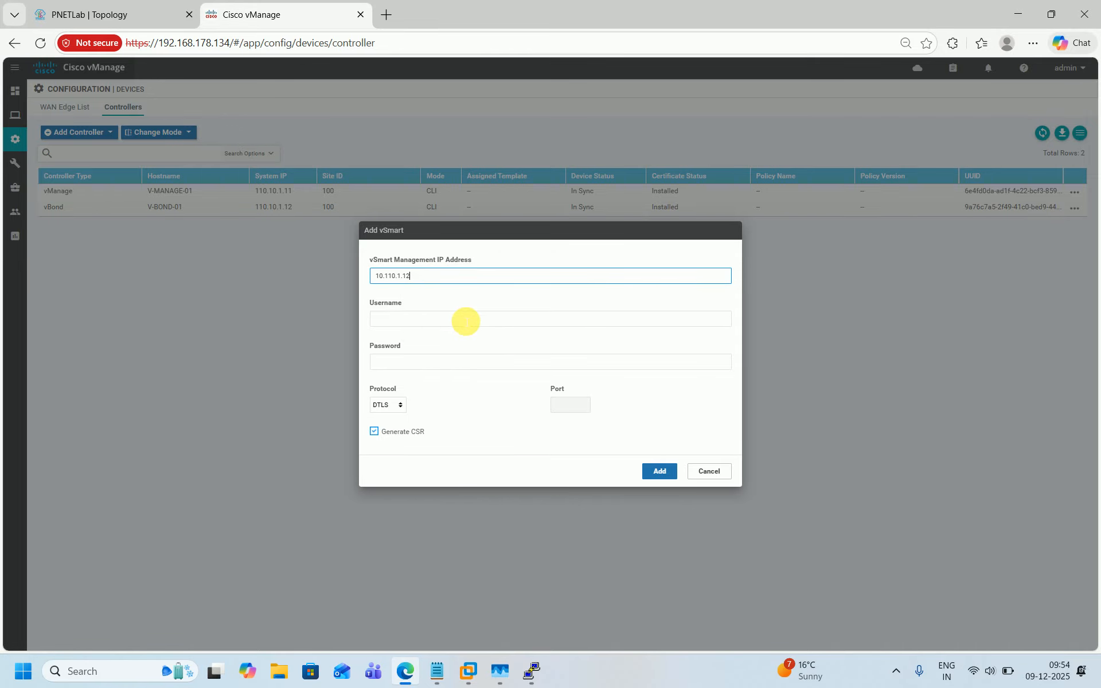
{"action": "key", "text": "BackSpace"}
{"action": "type", "text": "3"}
Step: Enter username admin and the account password, then add the vSmart controller
{"action": "left_click", "coordinate": [465, 321]}
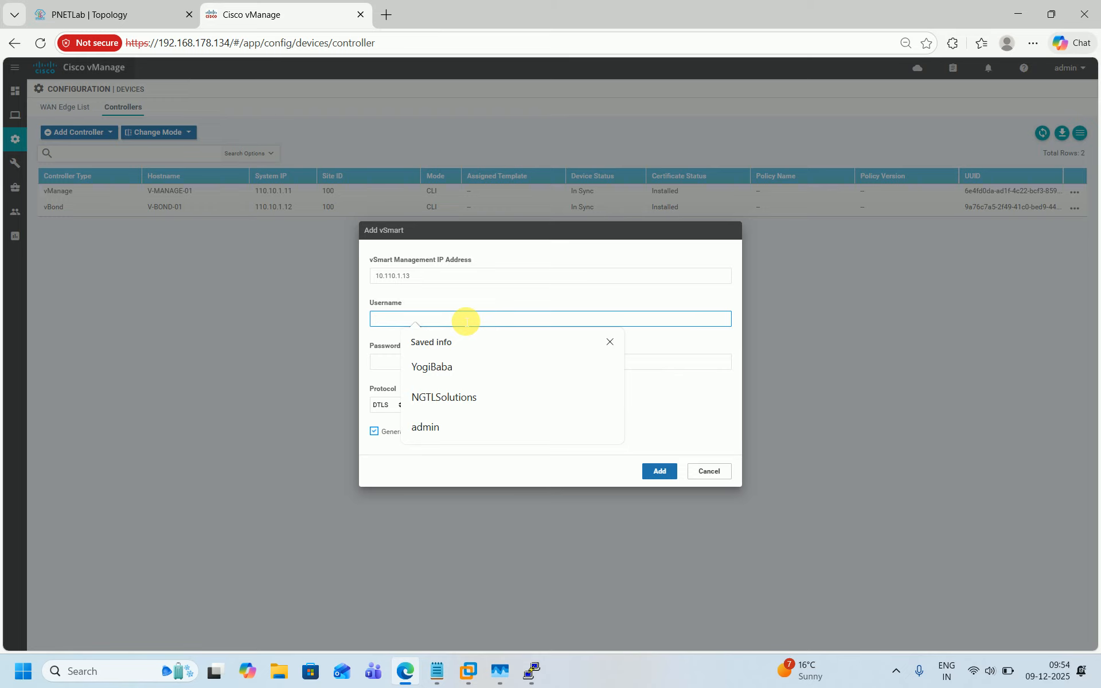
{"action": "type", "text": "admin"}
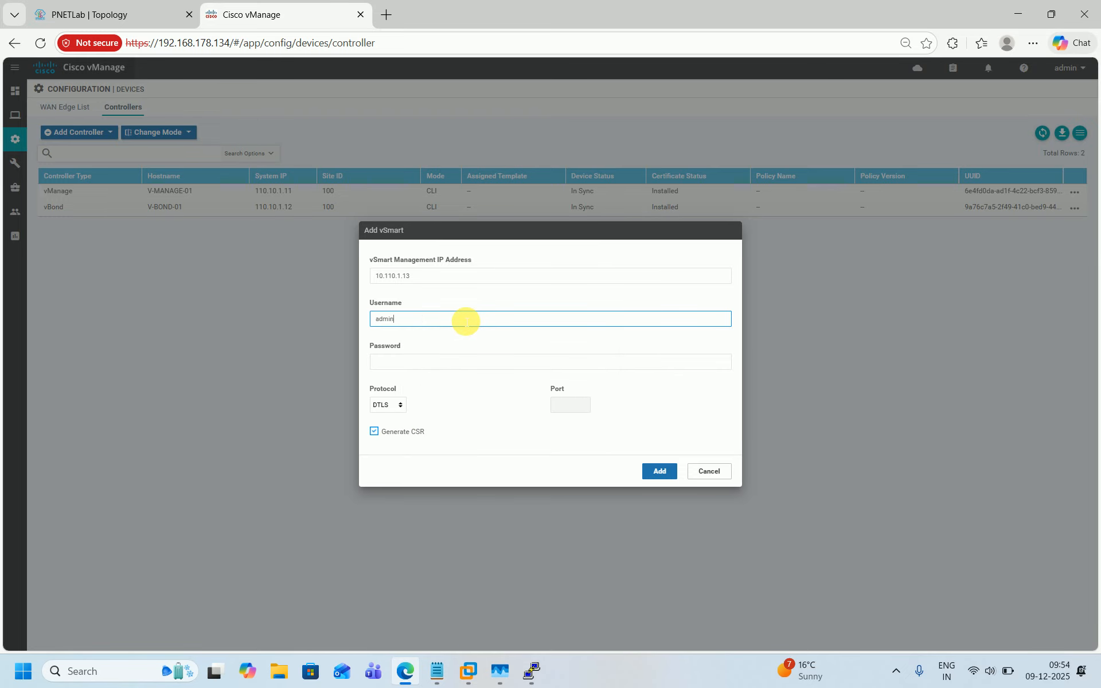
{"action": "left_click", "coordinate": [439, 364]}
{"action": "type", "text": "a"}
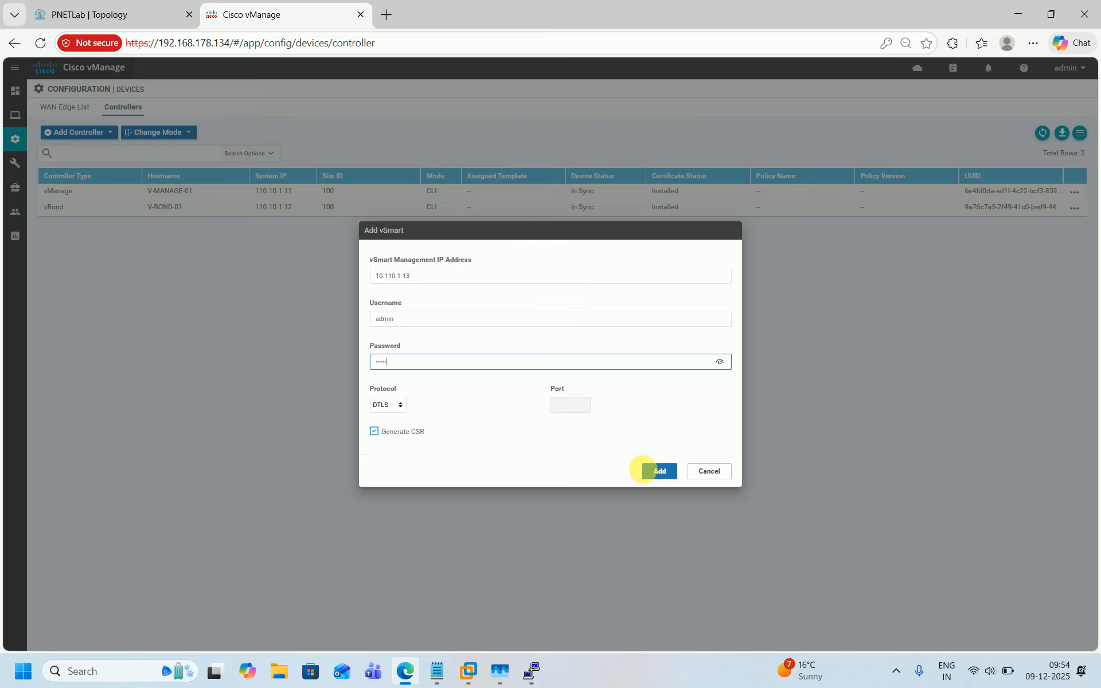
{"action": "left_click", "coordinate": [655, 471]}
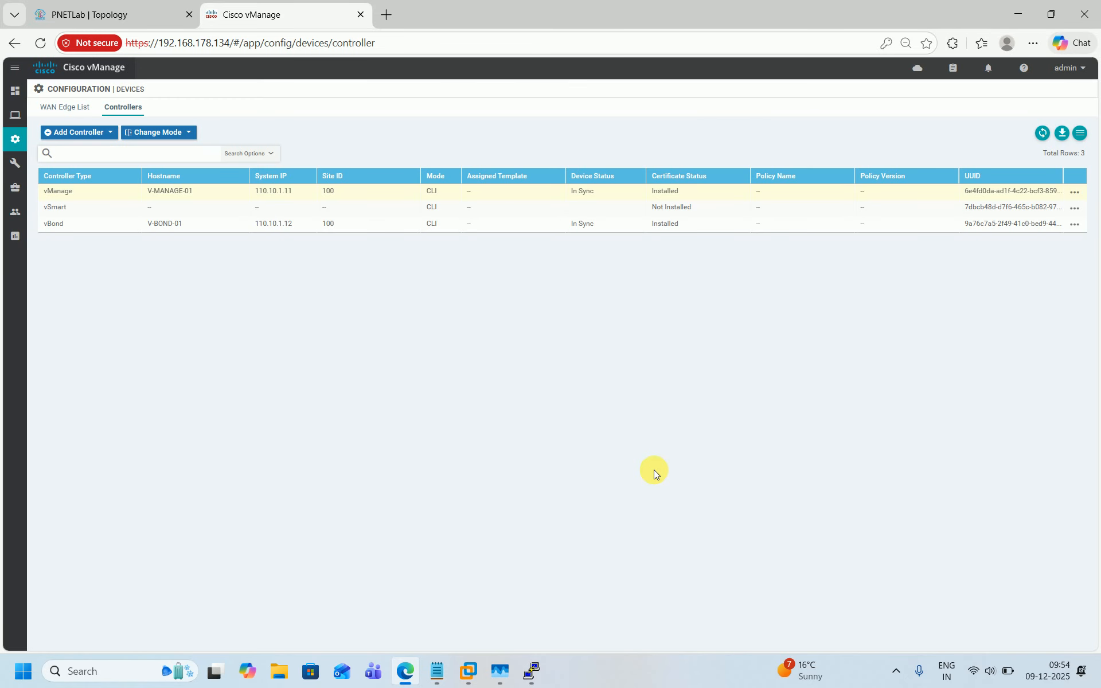
Step: Open the controllers list on the certificates configuration page
{"action": "mouse_move", "coordinate": [7, 200]}
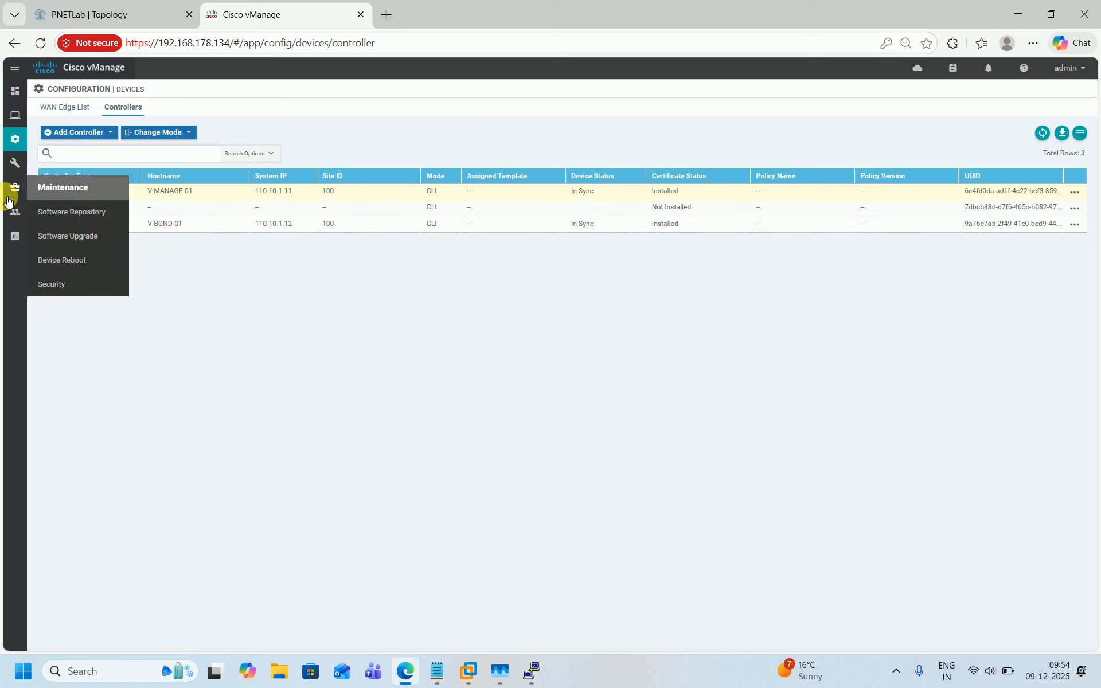
{"action": "mouse_move", "coordinate": [15, 139]}
{"action": "left_click", "coordinate": [60, 212]}
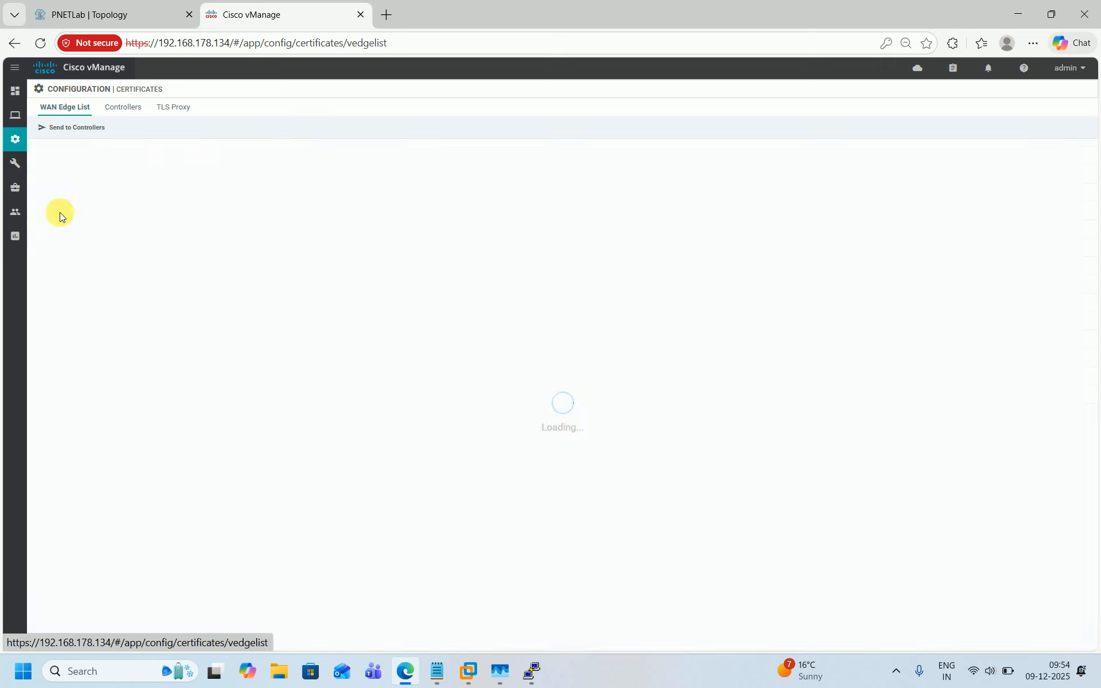
{"action": "left_click", "coordinate": [125, 108]}
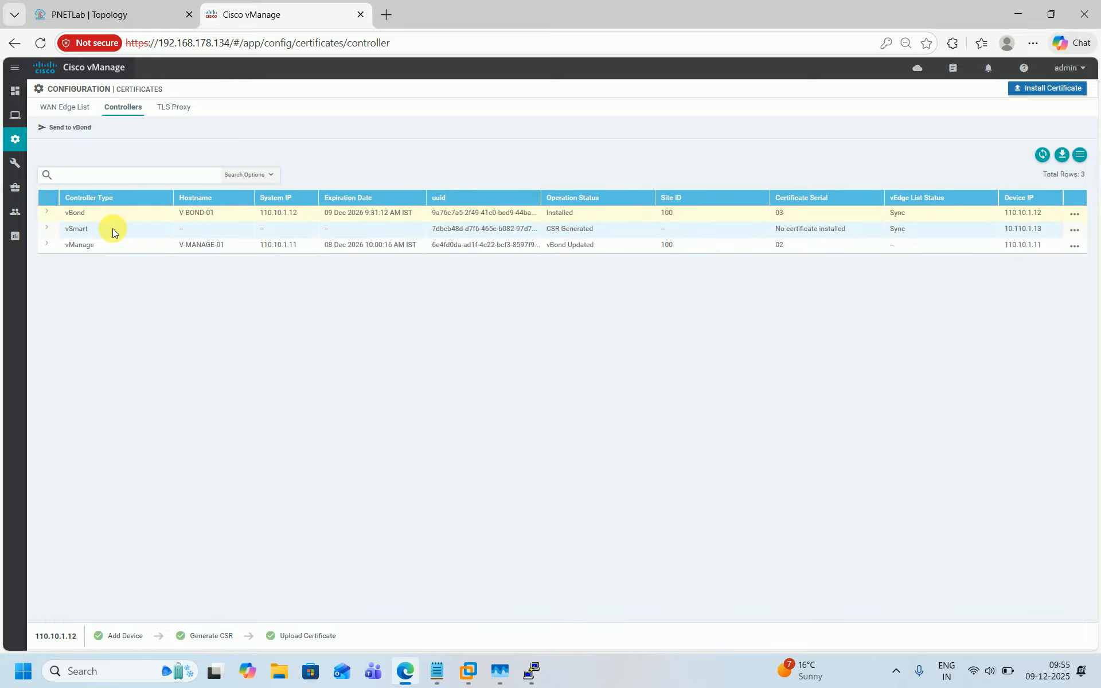
Step: Open the vSmart controller's CSR and select its full text
{"action": "left_click", "coordinate": [112, 230]}
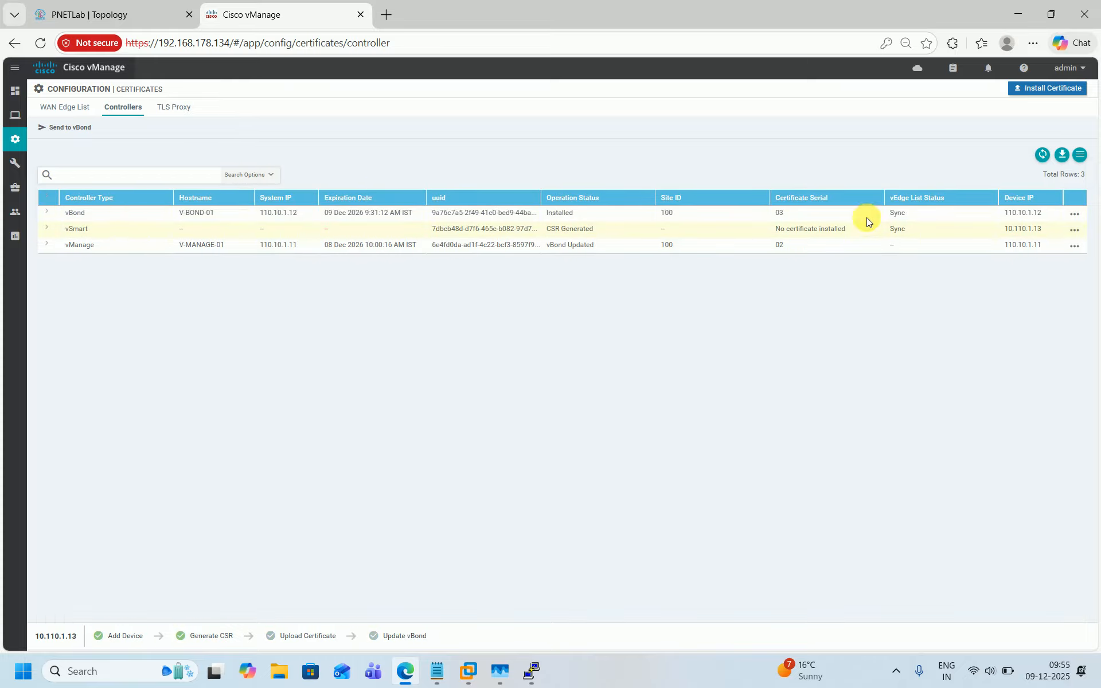
{"action": "left_click", "coordinate": [1074, 231]}
{"action": "left_click", "coordinate": [1018, 254]}
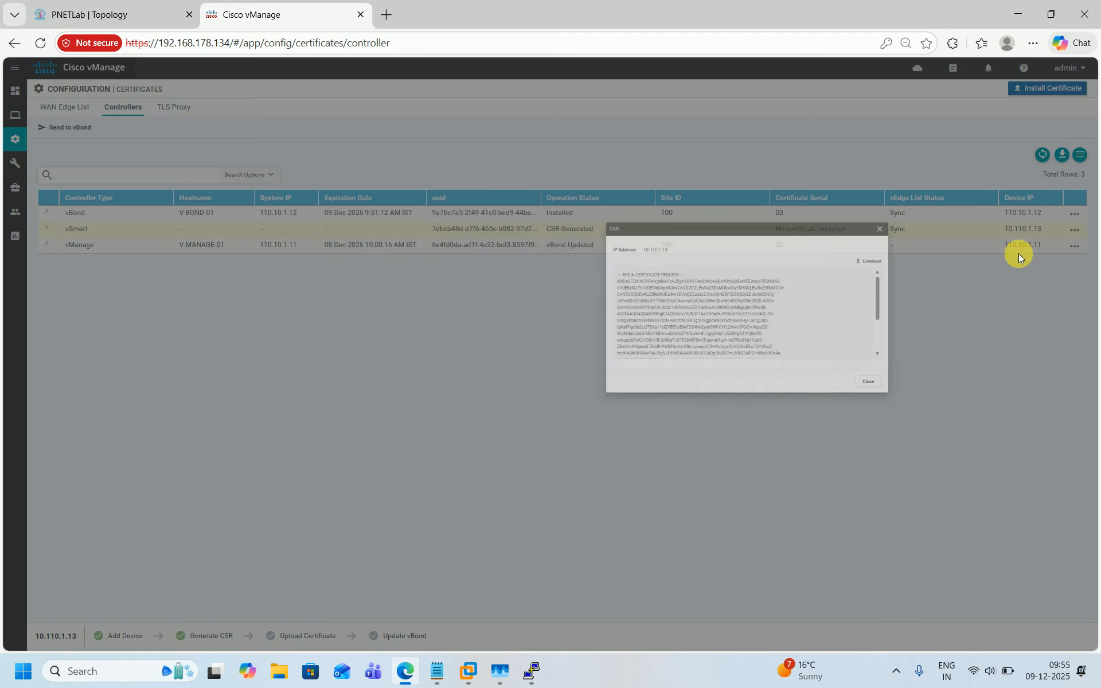
{"action": "key", "text": "ctrl+a"}
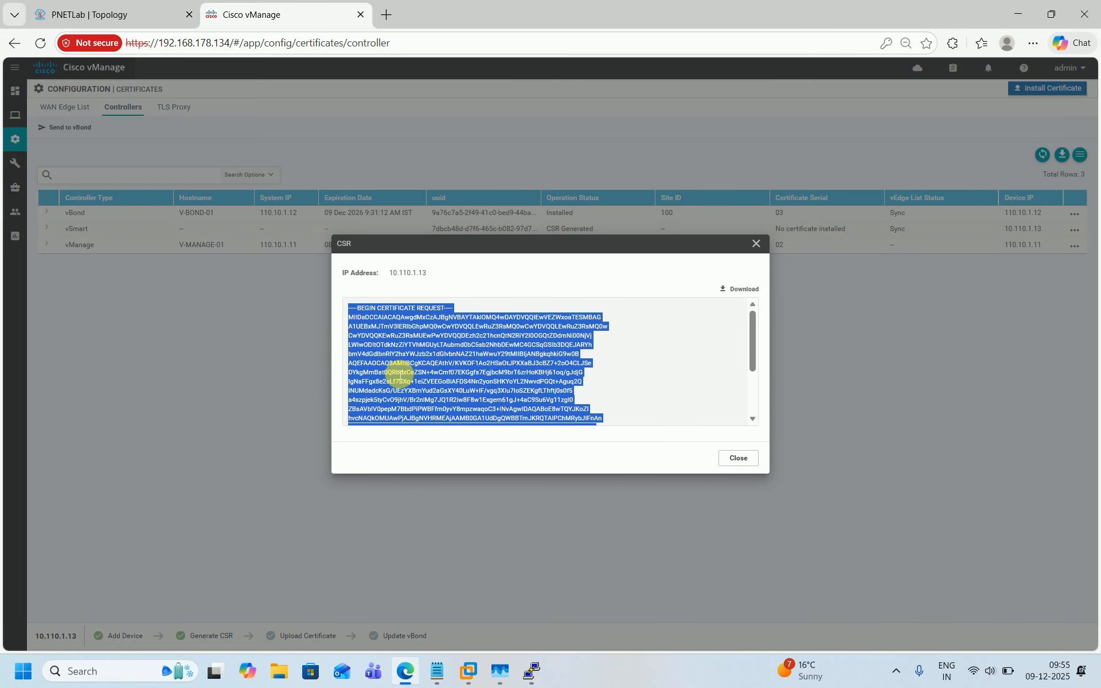
Step: Replace the Notepad contents with the copied vSmart CSR
{"action": "left_click", "coordinate": [436, 680]}
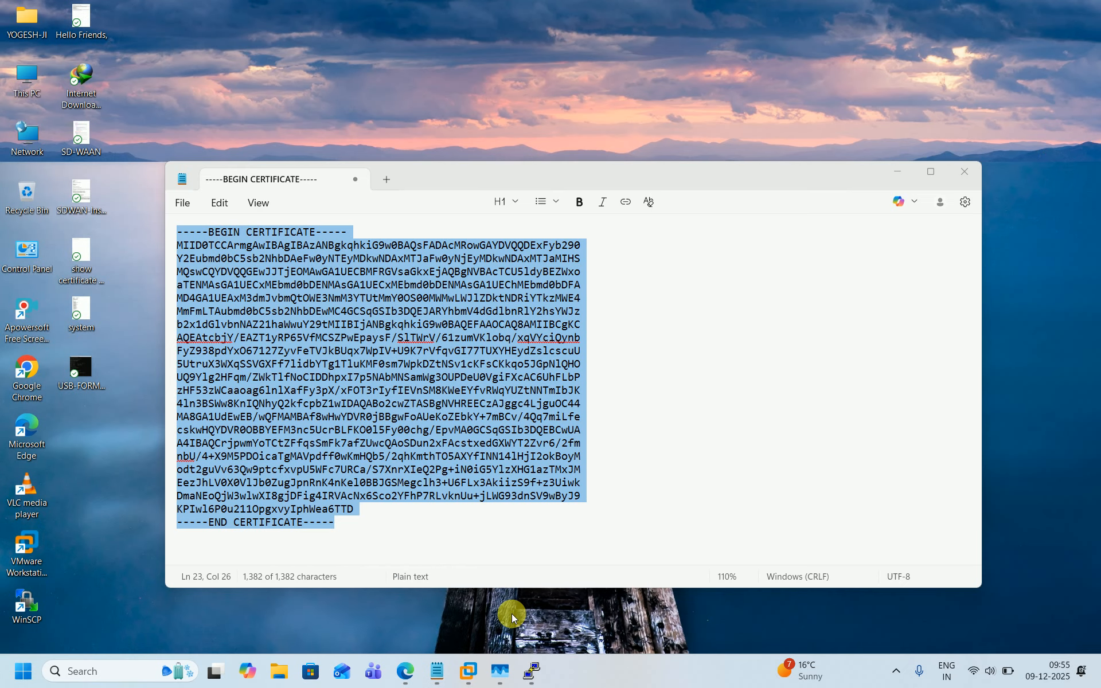
{"action": "left_click", "coordinate": [511, 614]}
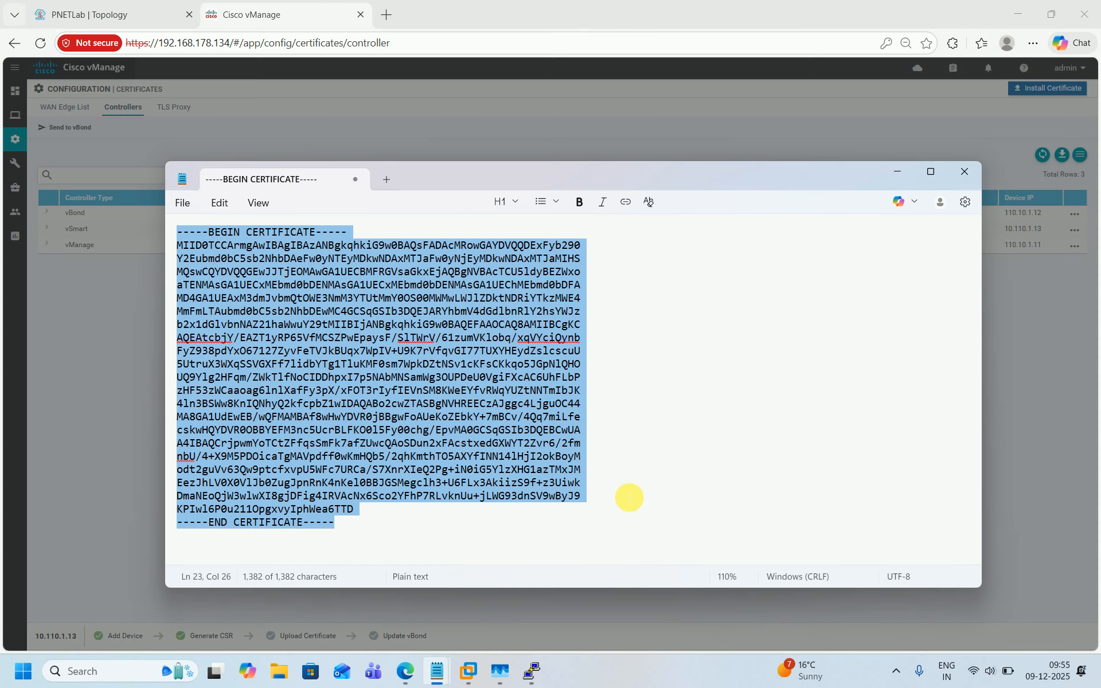
{"action": "key", "text": "Delete"}
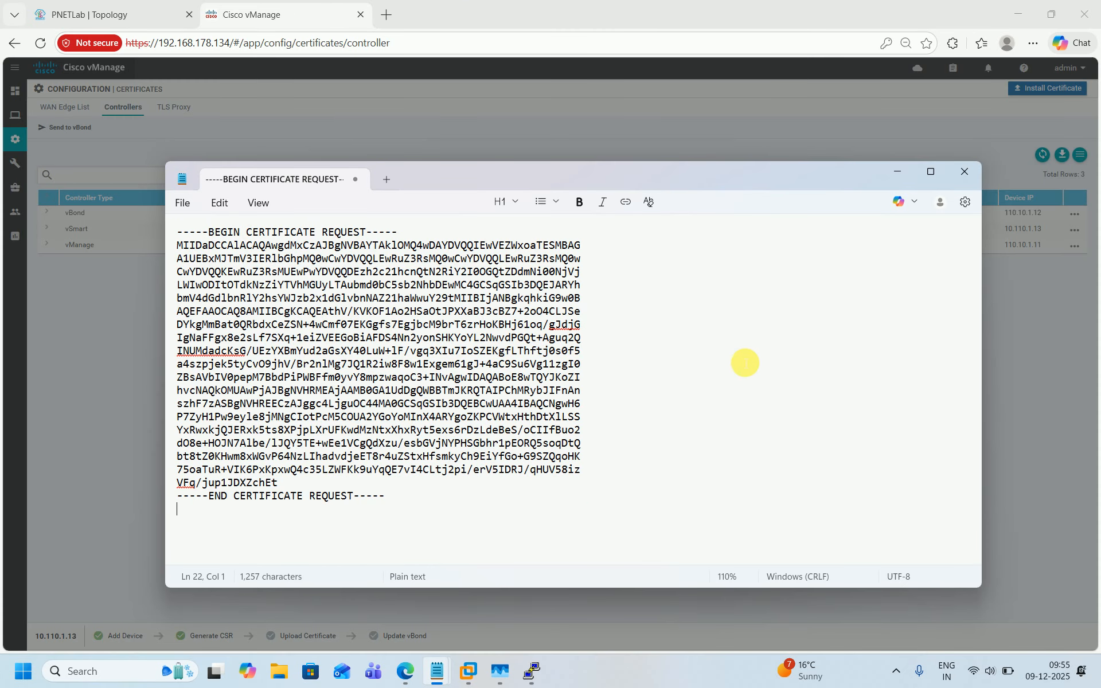
Step: Copy the command crypto pki server NGTL request pkcs10 terminal from the notes and run it on CA-SERVER-01
{"action": "mouse_move", "coordinate": [439, 674]}
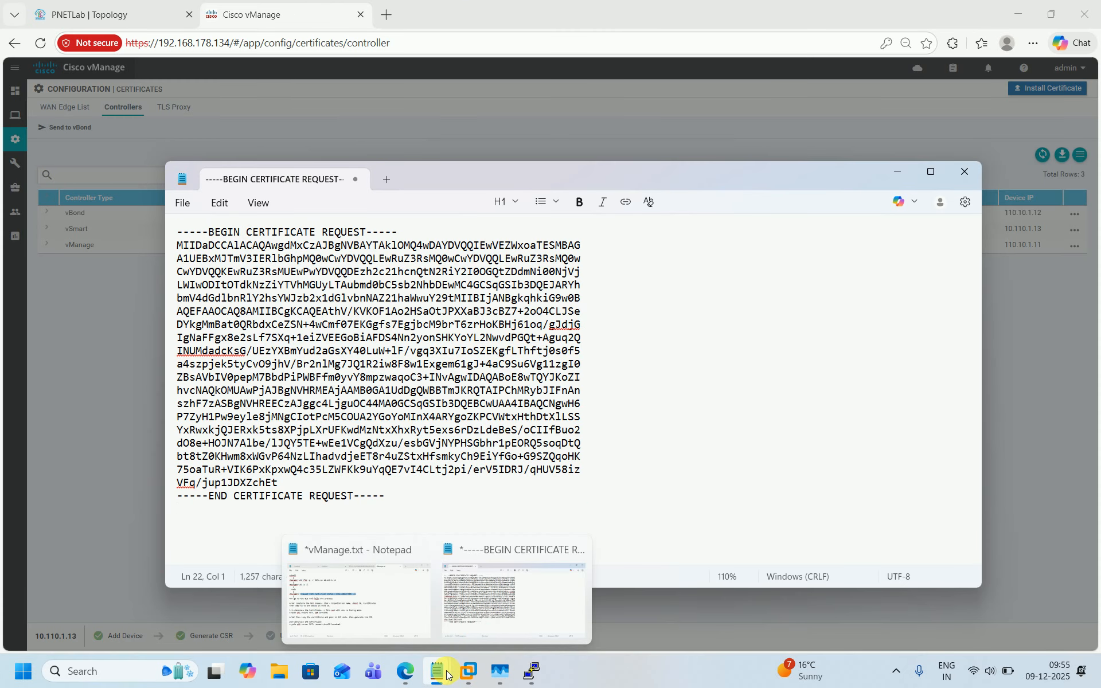
{"action": "left_click", "coordinate": [369, 597]}
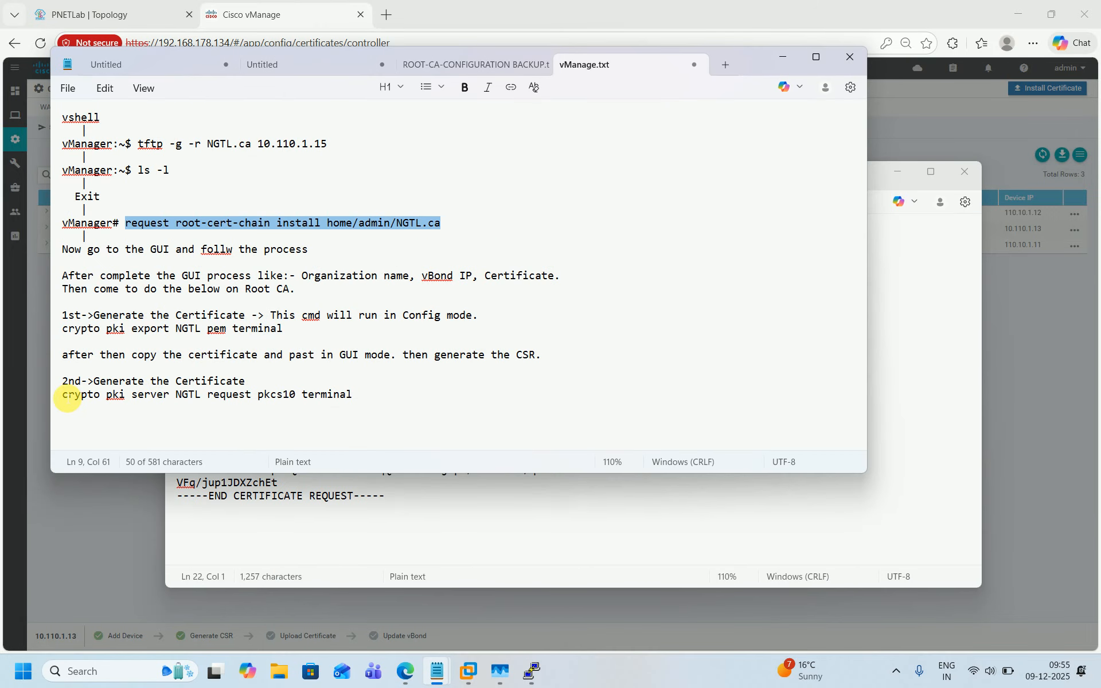
{"action": "left_click_drag", "start_coordinate": [63, 394], "coordinate": [363, 410]}
{"action": "key", "text": "ctrl+c"}
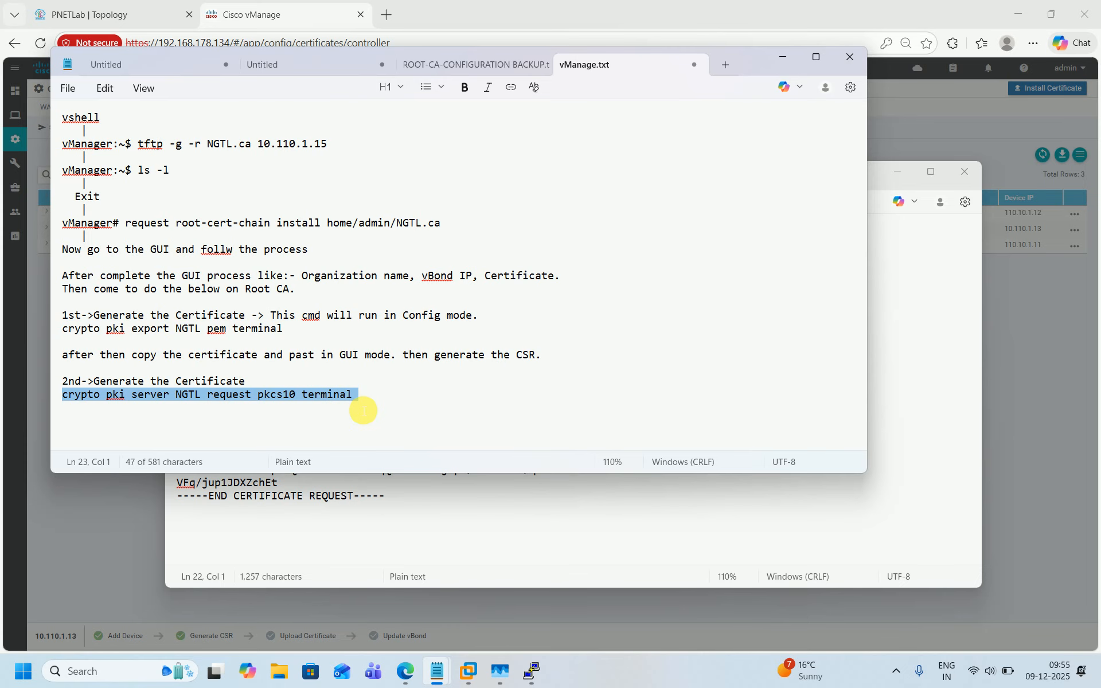
{"action": "left_click", "coordinate": [531, 671]}
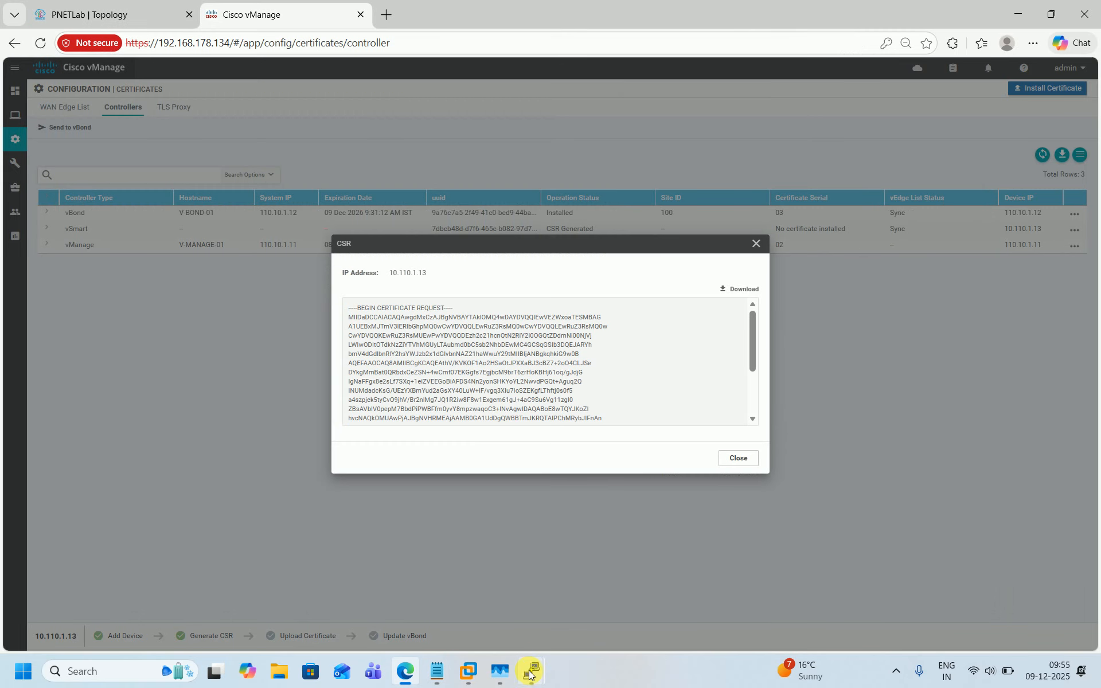
{"action": "mouse_move", "coordinate": [529, 675]}
{"action": "left_click", "coordinate": [463, 597]}
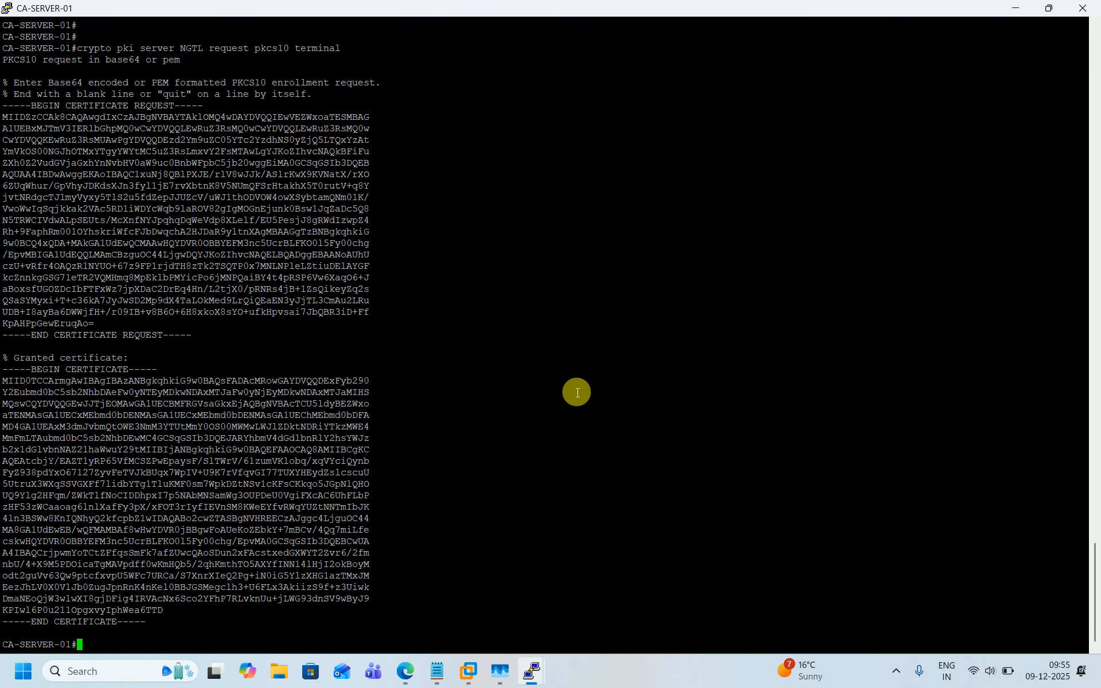
{"action": "key", "text": "Return"}
{"action": "key", "text": "Return"}
{"action": "key", "text": "Return"}
{"action": "key", "text": "Return"}
{"action": "key", "text": "Return"}
{"action": "key", "text": "Return"}
{"action": "key", "text": "Return"}
{"action": "key", "text": "Return"}
{"action": "key", "text": "Return"}
{"action": "key", "text": "Return"}
{"action": "key", "text": "Return"}
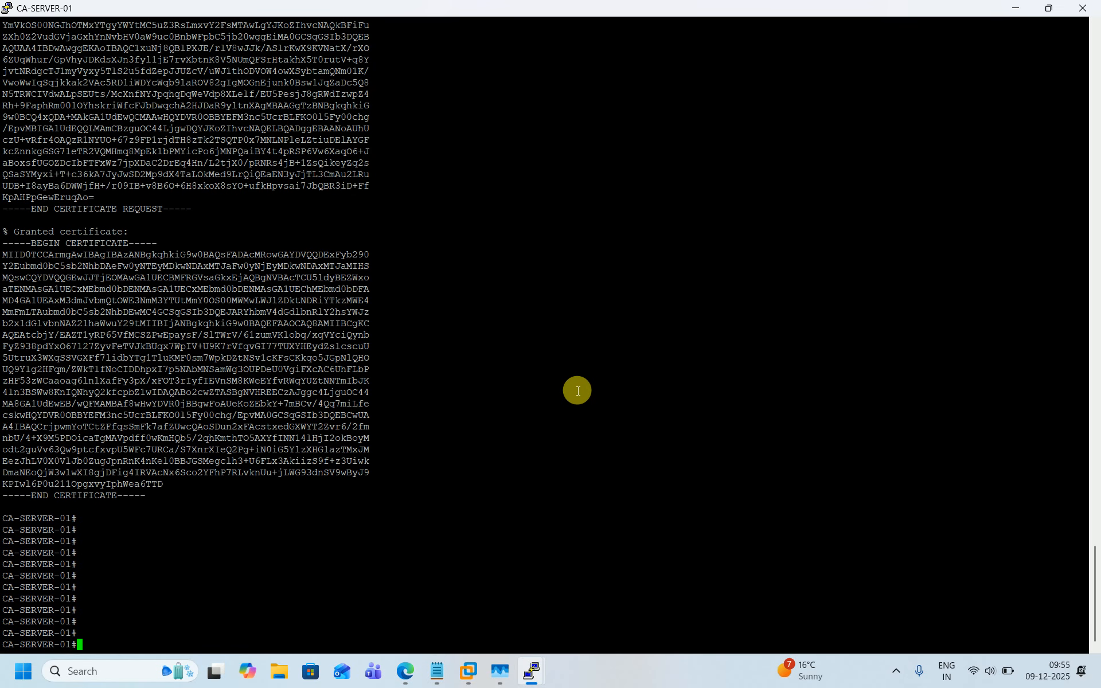
{"action": "right_click", "coordinate": [577, 391]}
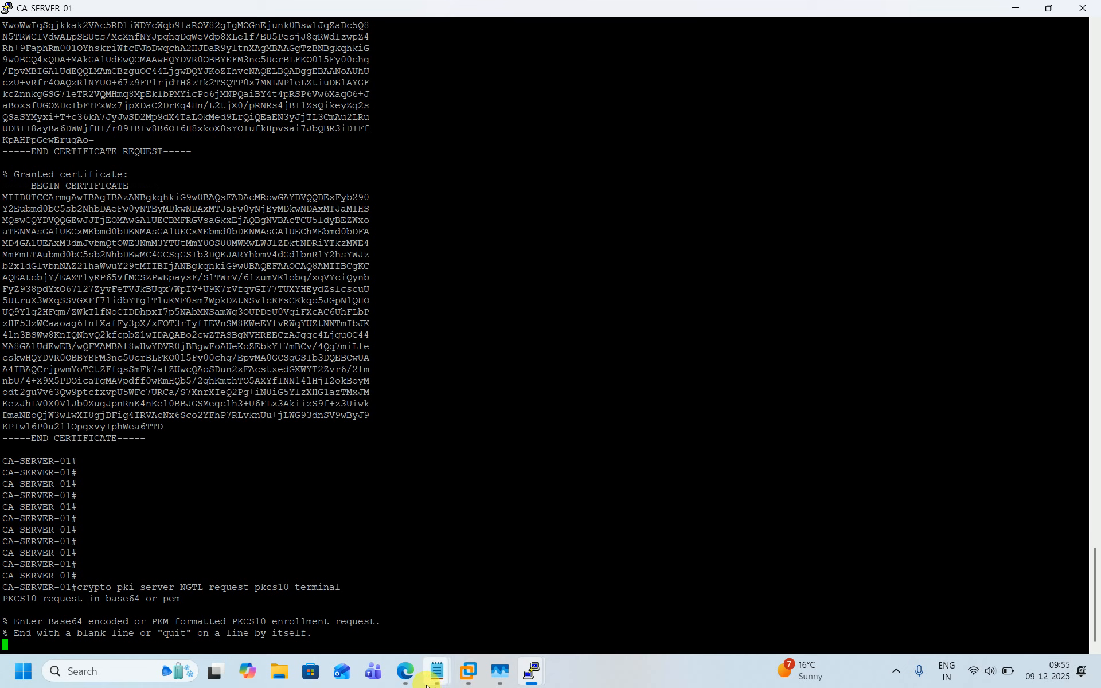
Step: Paste the vSmart CSR from Notepad into the CA server console to request a signed certificate
{"action": "mouse_move", "coordinate": [437, 673]}
{"action": "left_click", "coordinate": [495, 619]}
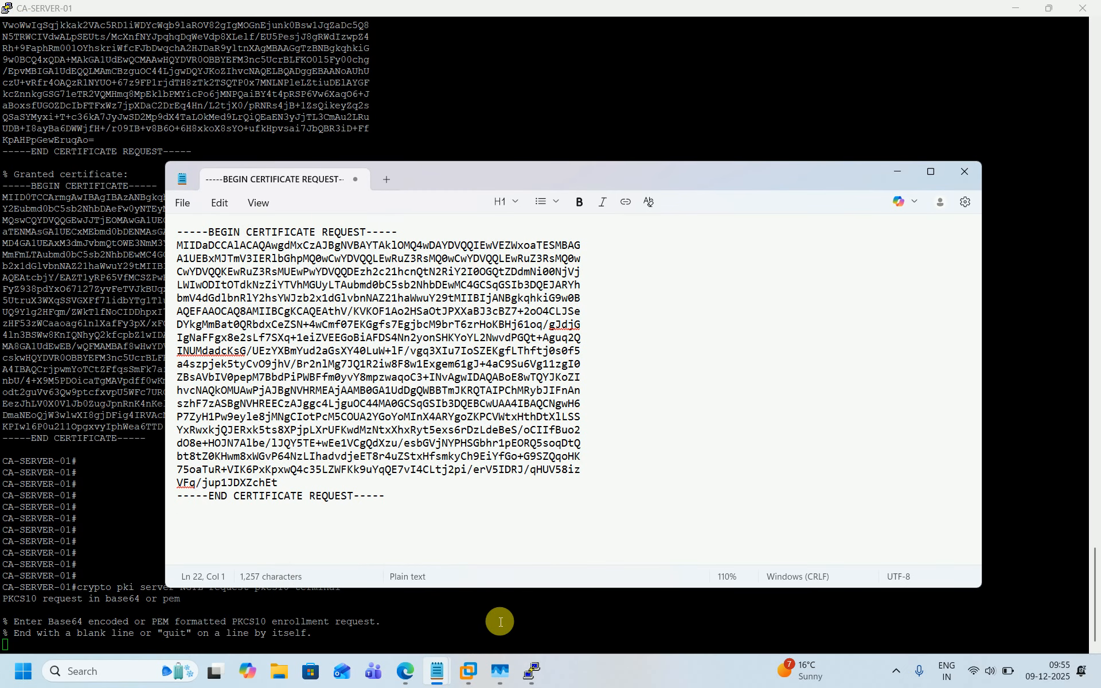
{"action": "key", "text": "ctrl+a"}
{"action": "key", "text": "ctrl+c"}
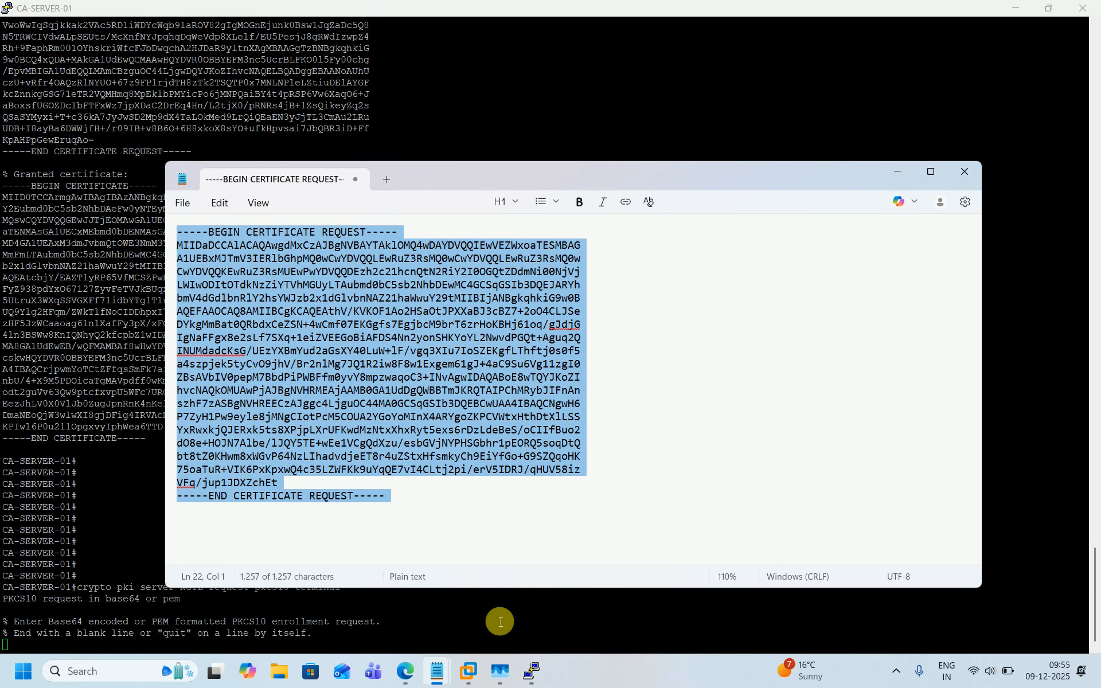
{"action": "left_click", "coordinate": [500, 622]}
{"action": "right_click", "coordinate": [500, 622]}
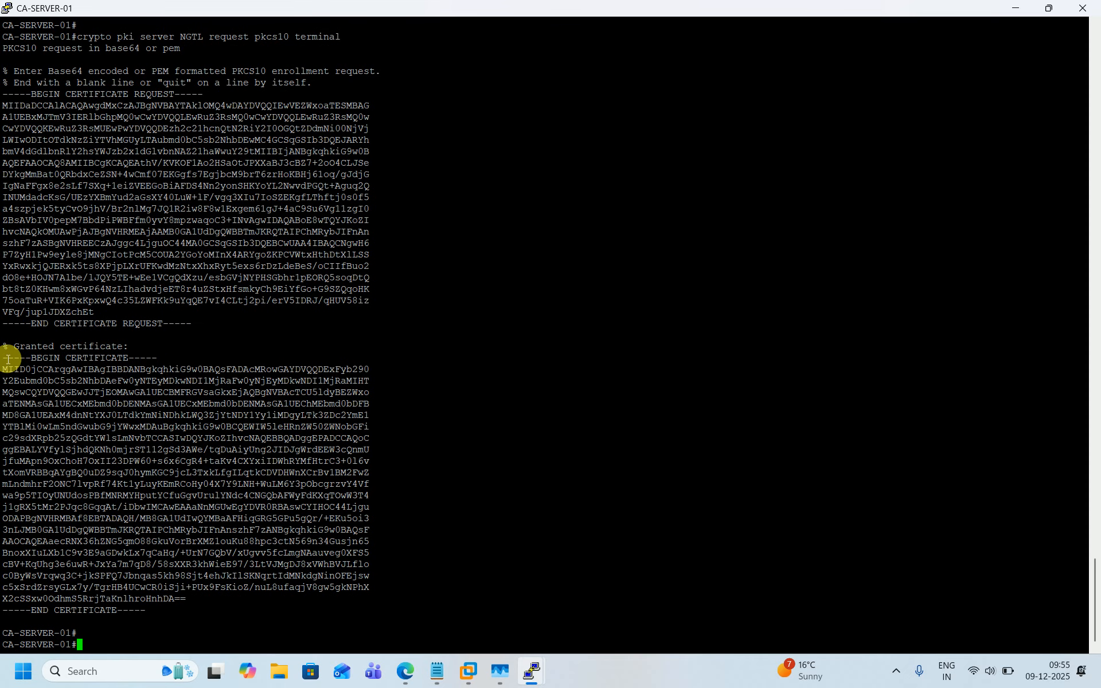
Step: Copy the granted certificate from the CA console into a new Notepad tab
{"action": "left_click_drag", "start_coordinate": [8, 360], "coordinate": [150, 613]}
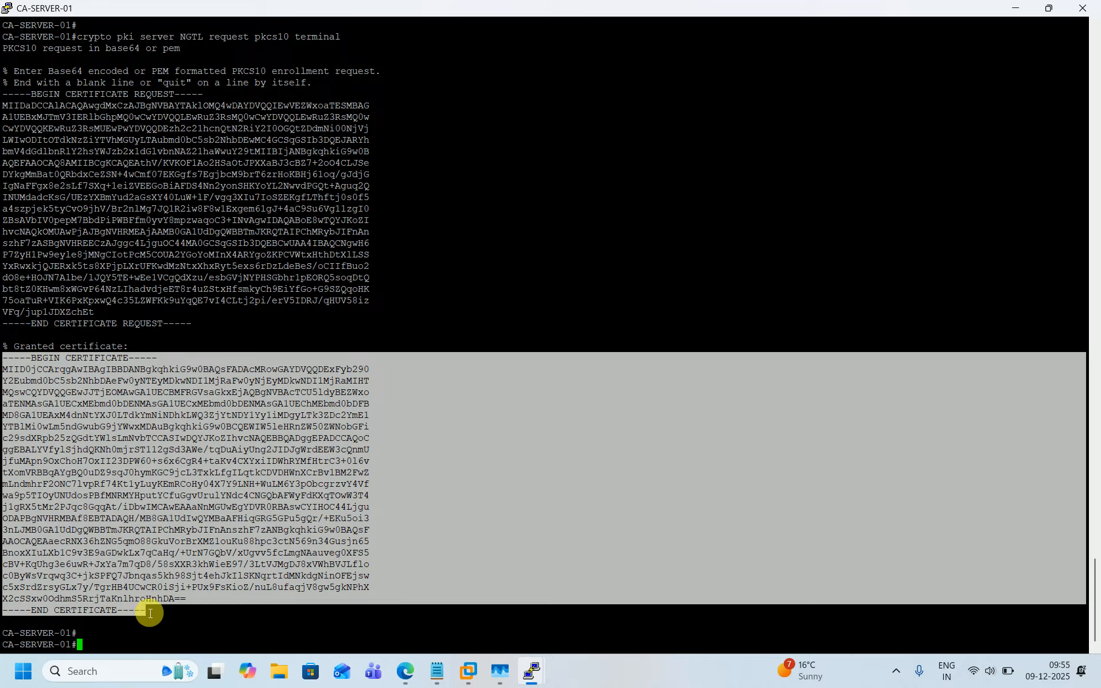
{"action": "mouse_move", "coordinate": [441, 678]}
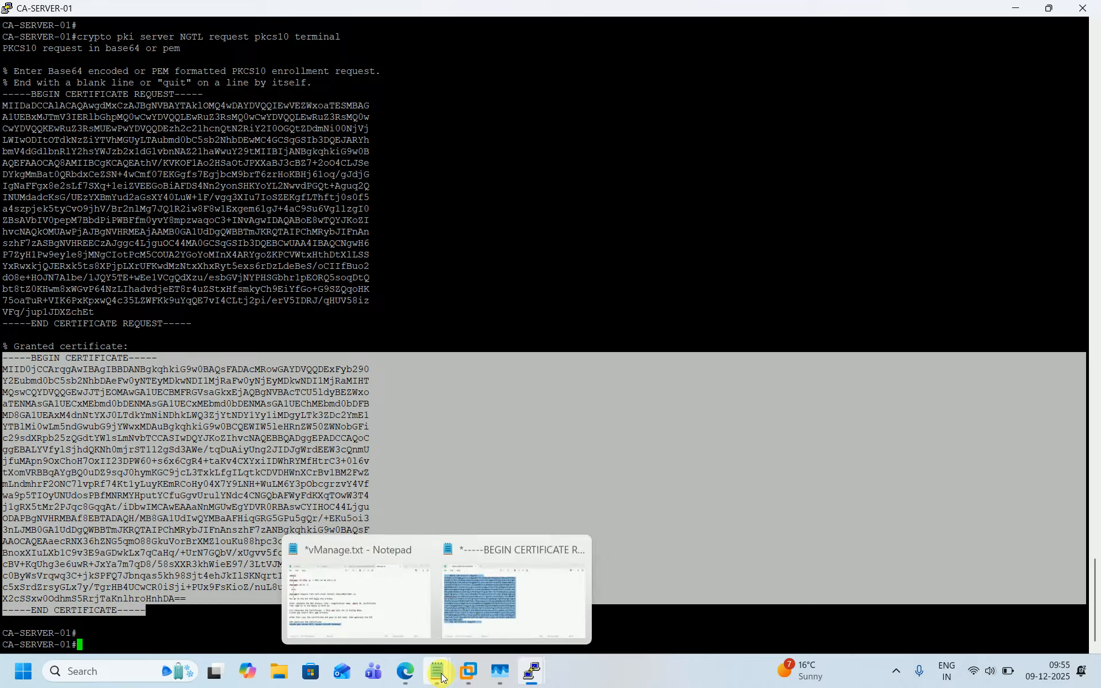
{"action": "left_click", "coordinate": [470, 624]}
{"action": "key", "text": "ctrl+n"}
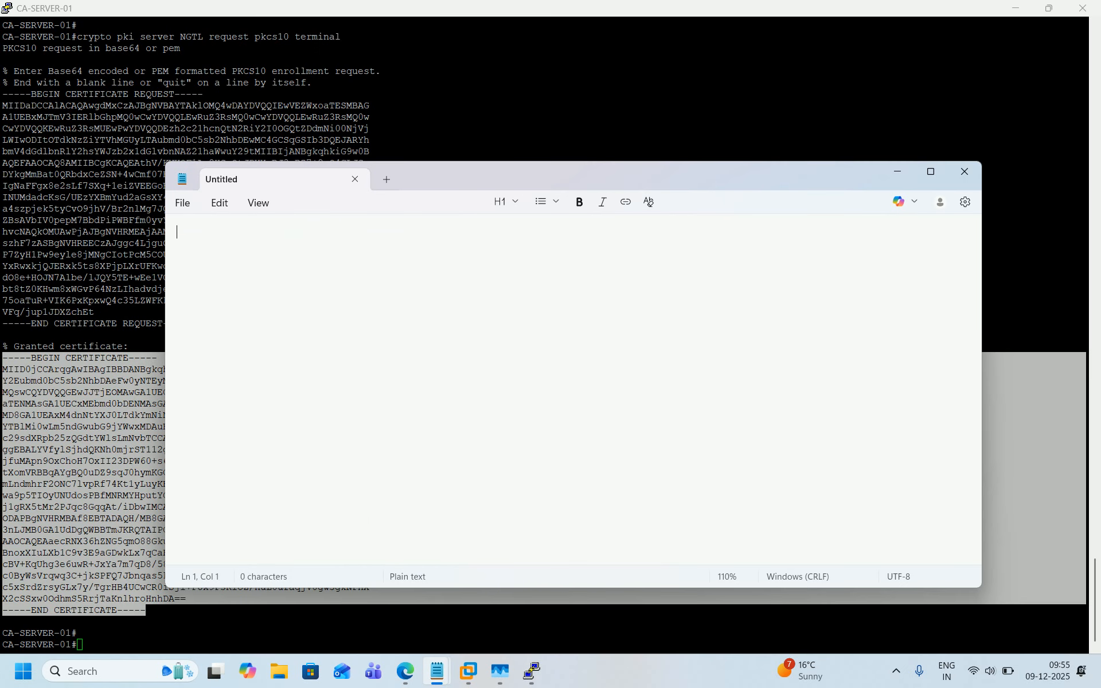
{"action": "type", "text": "-----BEGIN CERTIFICATE----- MIID0jCCArqgAwIBAgIBBDANBgkqhkiG9w0BAQsFADAcMRowGAYDVQQDExFyb290 Y2Eubmd0bC5sb2NhbDAeFw0yNTEyMDkwNDI1MjRaFw0yNjEyMDkwNDI1MjRaMIHT MQswCQYDVQQGEwJJTjEOMAwGA1UECBMFRGVsaGkxEjAQBgNVBAcTCU5ldyBEZWxo aTENMAsGA1UECxMEbmd0bDENMAsGA1UECxMEbmd0bDENMAsGA1UEChMEbmd0bDFB MD8GA1UEAxM4dnNtYXJ0LTdkYmNiNDhkLWQ3ZjYtNDY1Yy1iMDgyLTk3ZDc2YmE1 YTBlMi0wLm5ndGwubG9jYWwxMDAuBgkqhkiG9w0BCQEWIW5leHRnZW50ZWNobGFi c29sdXRpb25zQGdtYWlsLmNvbTCCASIwDQYJKoZIhvcNAQEBBQADggEPADCCAQoC ggEBALYVfylSjhdQKNh0mjrST112gSd3AWe/tqDuAiyUng2JIDJgWrdEEW3cQnmU jfuMApn9OxChoH7OxII23DPW60+s6x6CgR4+taKv4CXYxiIDWhRYMfHtrC3+0l6v tXomVRBBqAYgBQ0uDZ9sqJ0hymKGC9jcL3TxkLfgILqtkCDVDHWnXCrBv1BM2FwZ mLndmhrF2ONC7lvpRf74Kt1yLuyKEmRCoHy04X7Y9LNH+WuLM6Y3pObcgrzvY4Vf wa9p5TIOyUNUdosPBfMNRMYHputYCfuGgvUrulYNdc4CNGQbAFWyFdKXqTOwW3T4 j1gRX5tMr2PJqc8GqqAt/iDbwIMCAwEAAaNnMGUwEgYDVR0RBAswCYIHOC44Ljgu ODAPBgNVHRMBAf8EBTADAQH/MB8GA1UdIwQYMBaAFHiqGRG5GPu5gQr/+EKu5oi3 3nLJMB0GA1UdDgQWBBTmJKRQTAIPChMRybJIFnAnszhF7zANBgkqhkiG9w0BAQsF AAOCAQEAaecRNX36hZNG5qmO88GkuVorBrXMZ1ouKu88hpc3ctN569n34Gusjn65 BnoxXIuLXb1C9v3E9aGDwkLx7qCaHq/+UrN7GQbV/xUgvv5fcLmgNAauveg0XFS5 cBV+KqUhg3e6uwR+JxYa7m7qD8/58sXXR3khWieE97/3LtVJMgDJ8xVWhBVJLflo c0ByWsVrqwq3C+jkSPFQ7Jbnqas5kh98Sjt4ehJkIlSKNqrtIdMNkdgNinOFEjsw c5xSrdZrsyGLx7y/TgrHB4UCwCR0iSji+PUx9FsKioZ/nuL8ufaqjV8gw5gkNPhX X2cSSxw0OdhmS5RrjTaKnlhroHnhDA== -----END CERTIFICATE-----"}
{"action": "key", "text": "ctrl+a"}
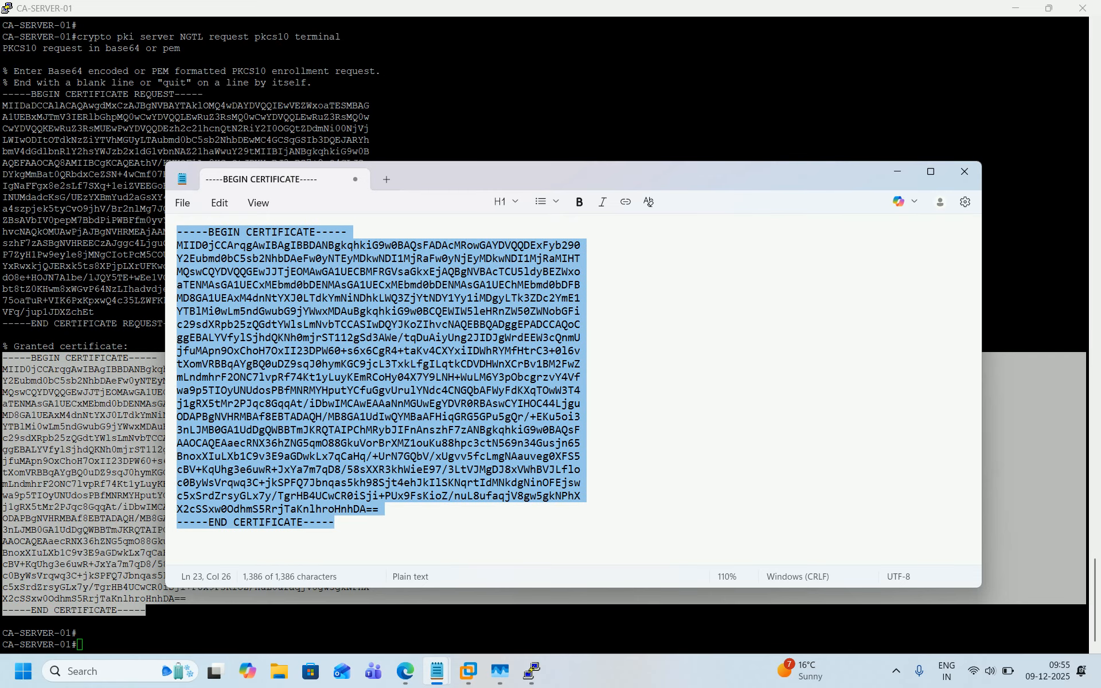
Step: Close the CSR dialog, install the signed certificate text in vManage, and expand the installation task details
{"action": "left_click", "coordinate": [404, 672]}
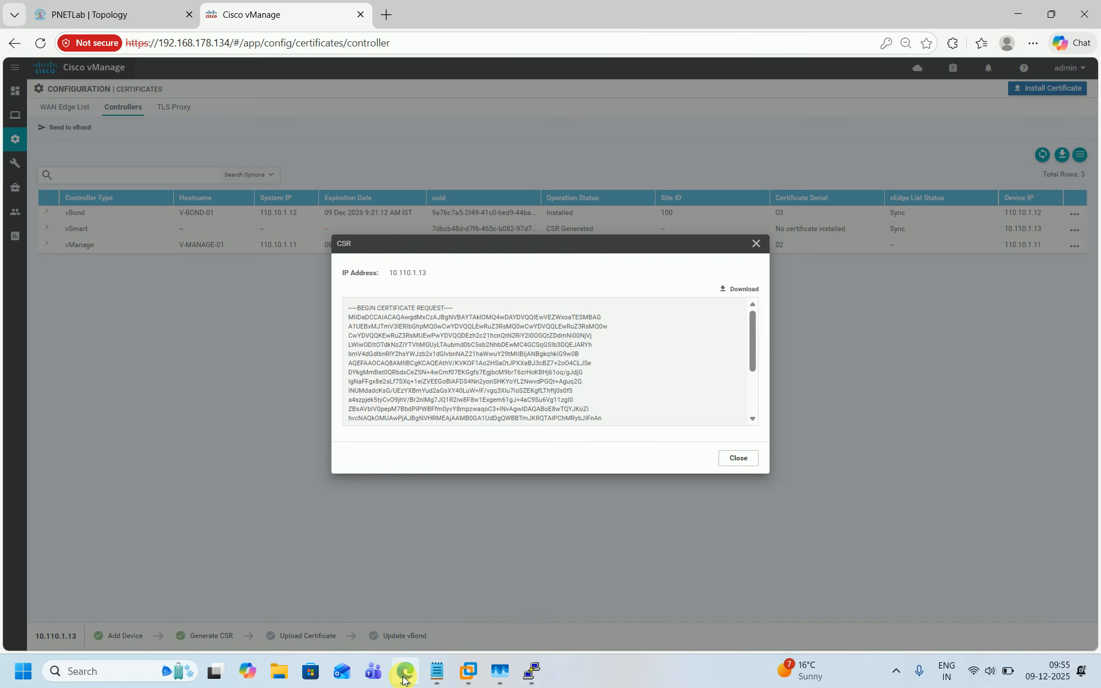
{"action": "left_click", "coordinate": [740, 458]}
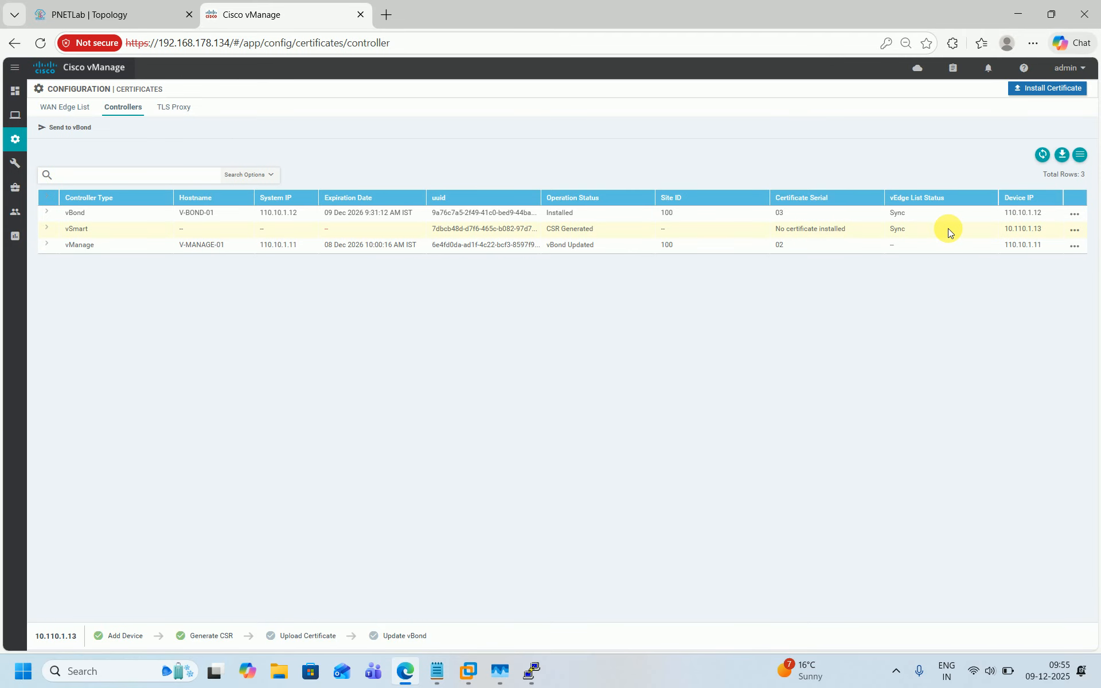
{"action": "left_click", "coordinate": [1027, 89]}
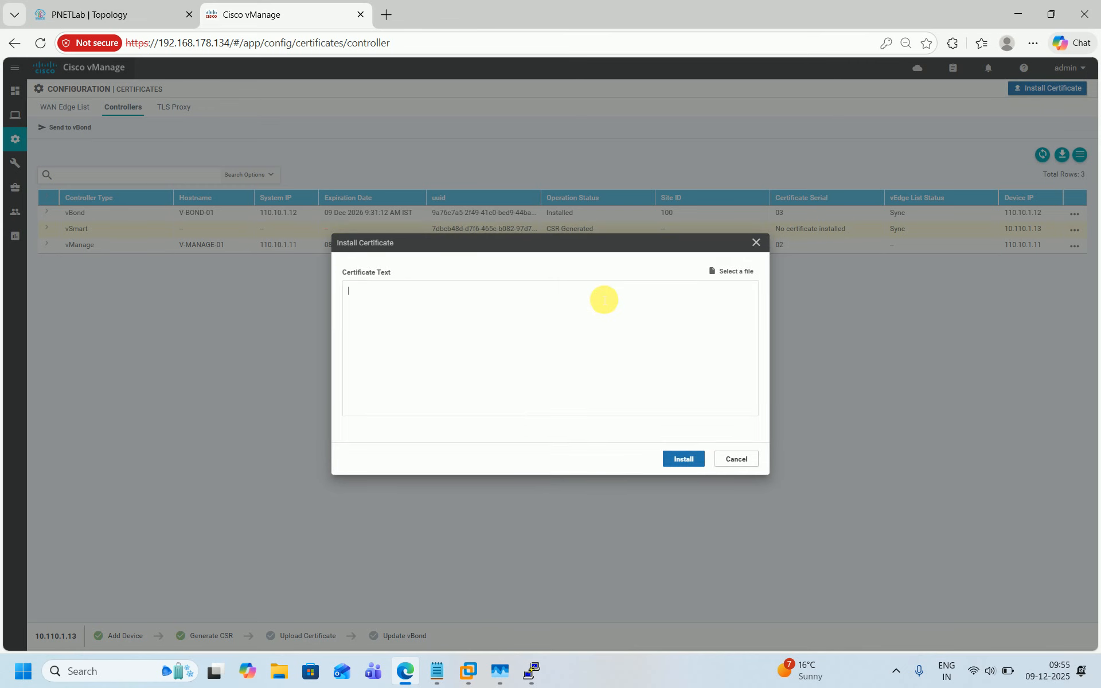
{"action": "key", "text": "ctrl+v"}
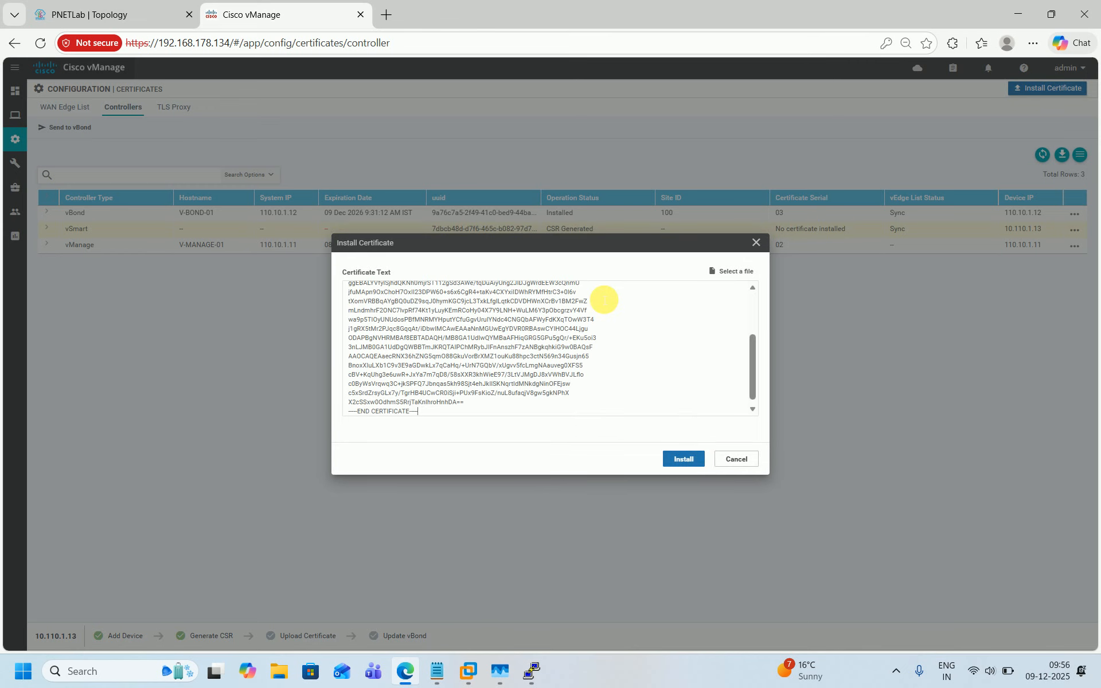
{"action": "left_click", "coordinate": [688, 459]}
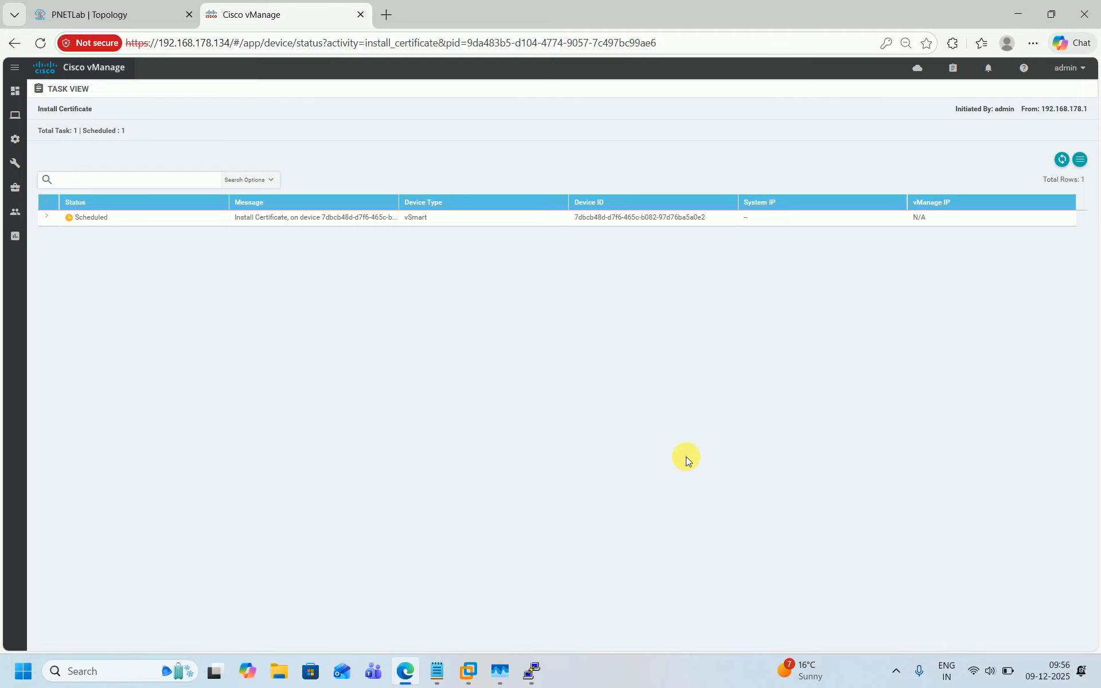
{"action": "left_click", "coordinate": [1063, 161]}
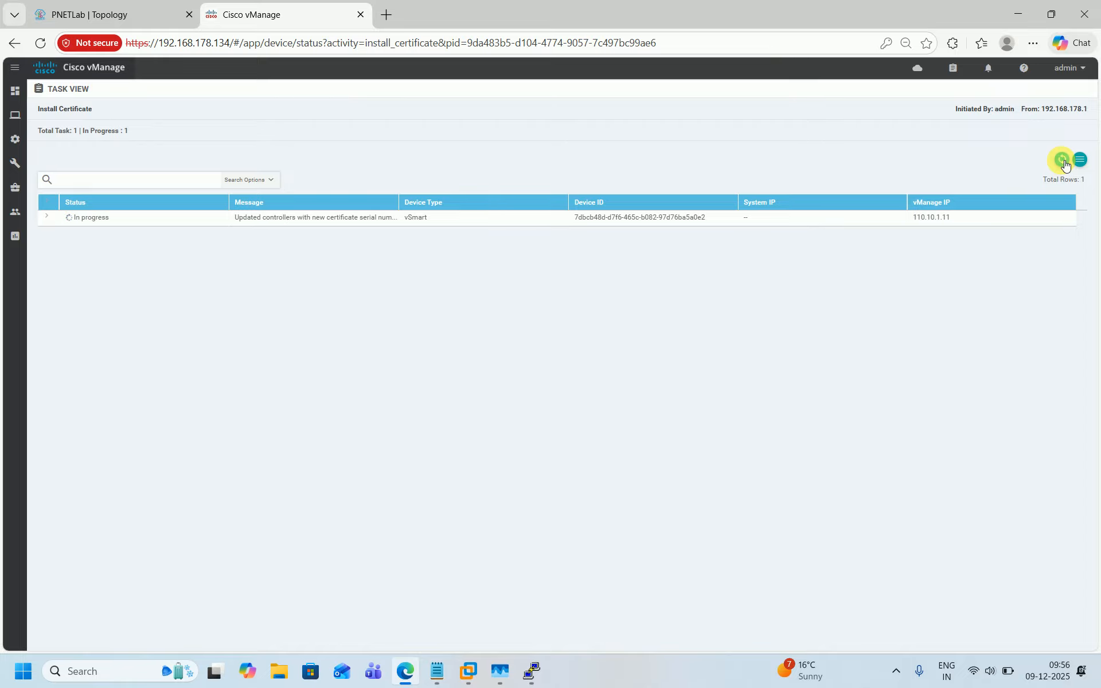
{"action": "left_click", "coordinate": [50, 218]}
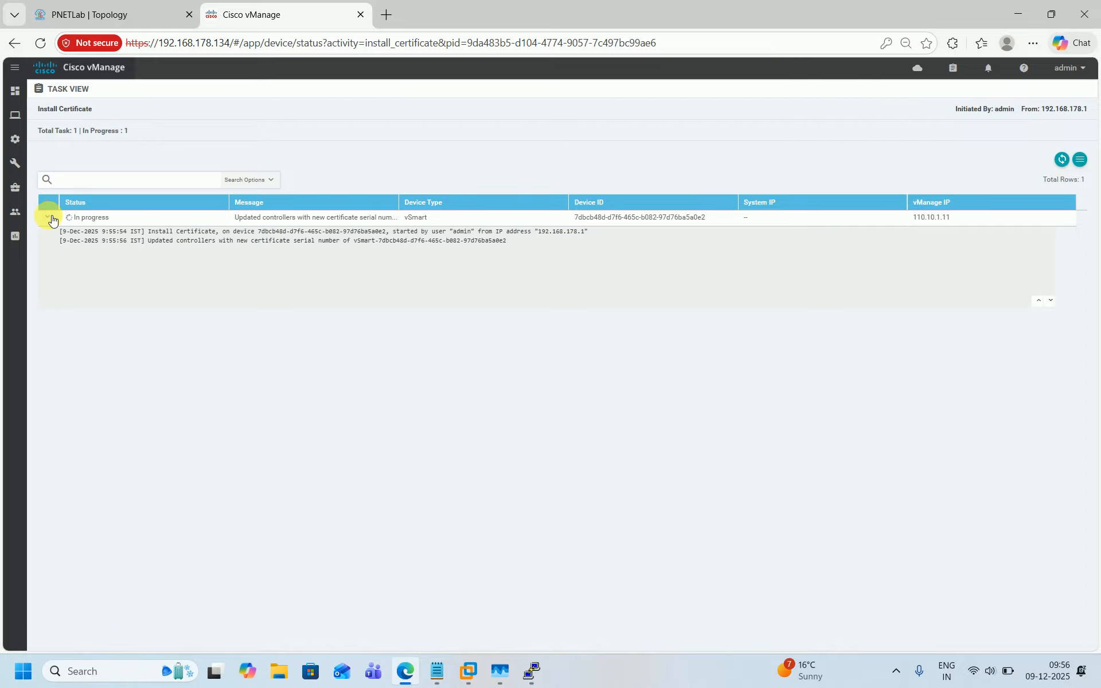
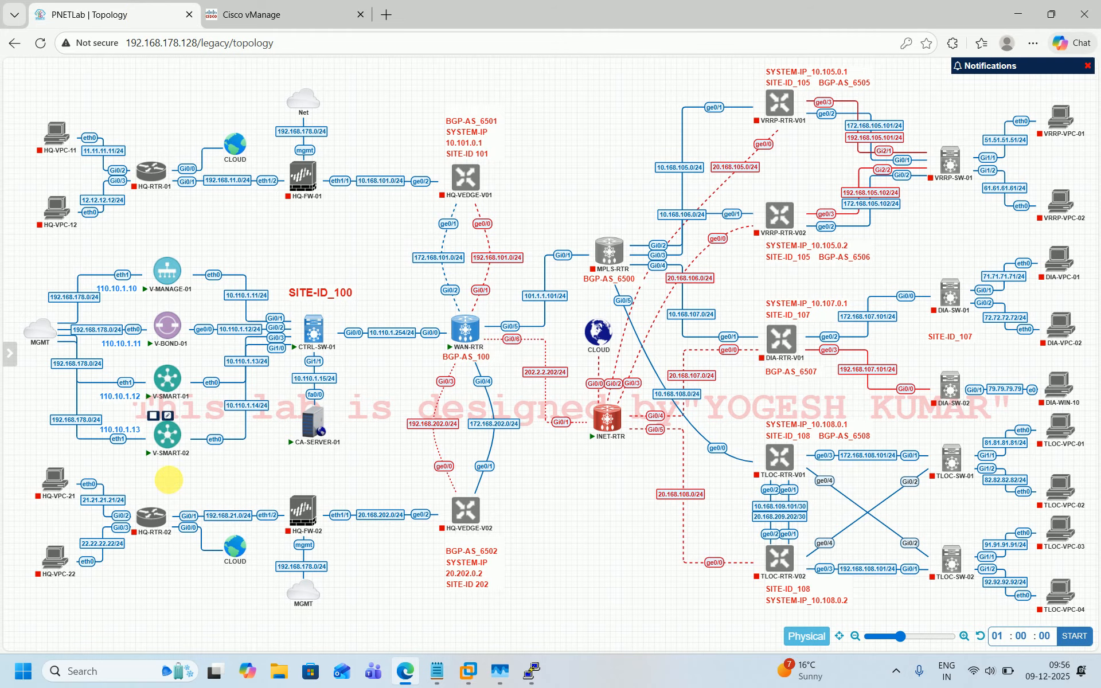
Step: Open the V-SMART-02 console and move and widen its window
{"action": "left_click", "coordinate": [166, 435]}
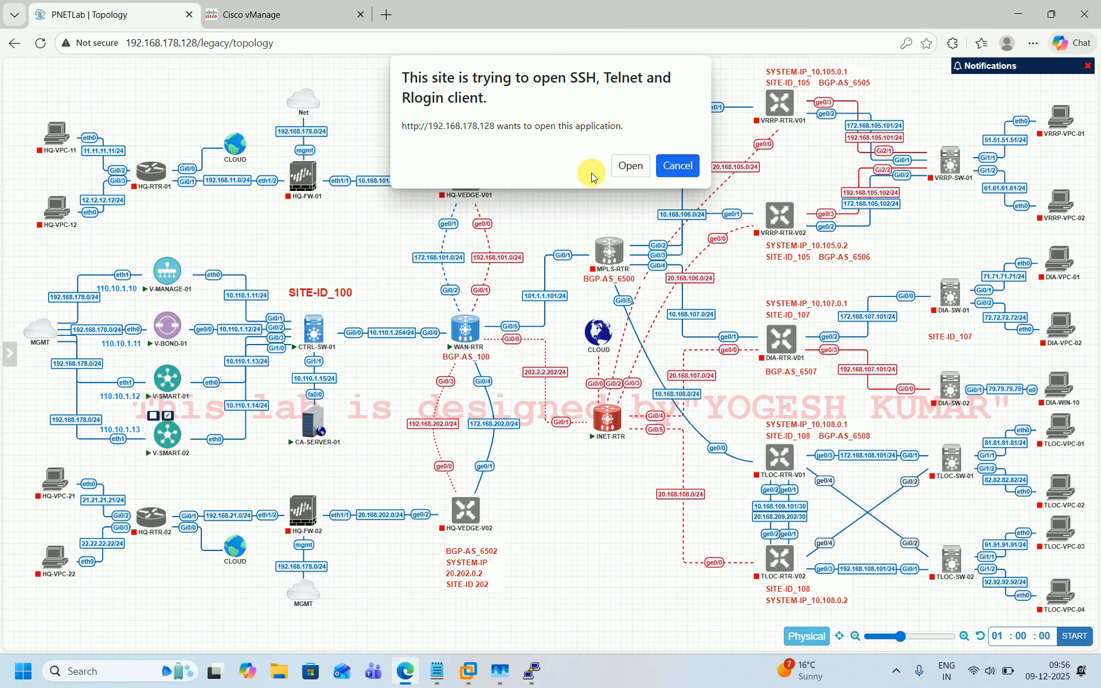
{"action": "left_click", "coordinate": [630, 166]}
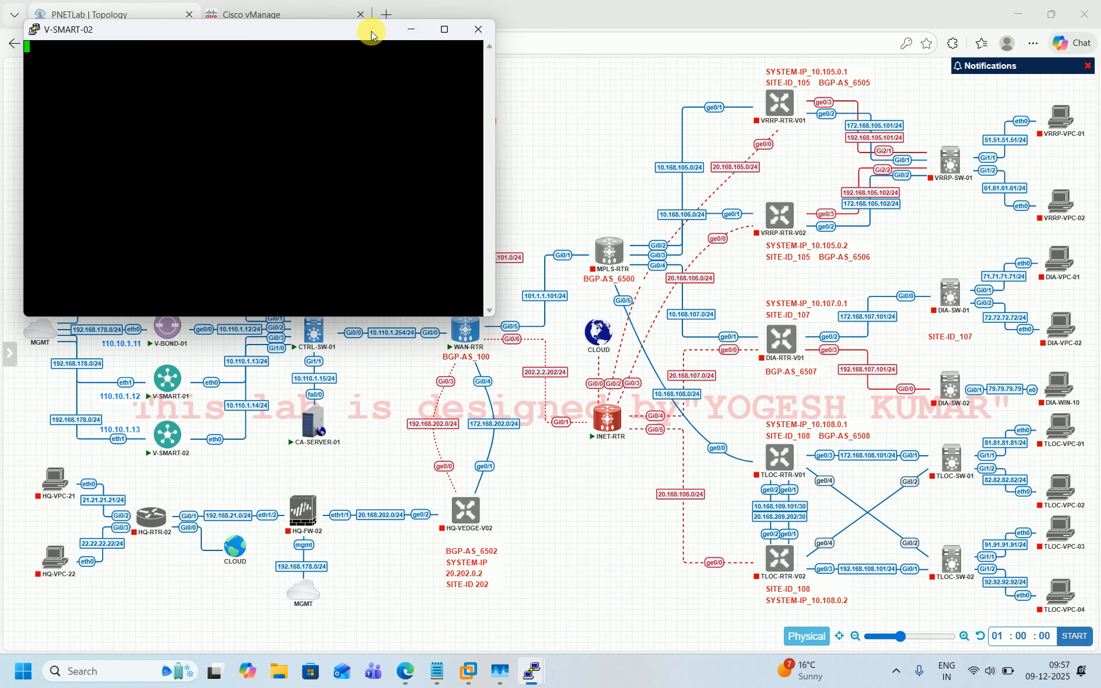
{"action": "left_click_drag", "start_coordinate": [371, 35], "coordinate": [812, 94]}
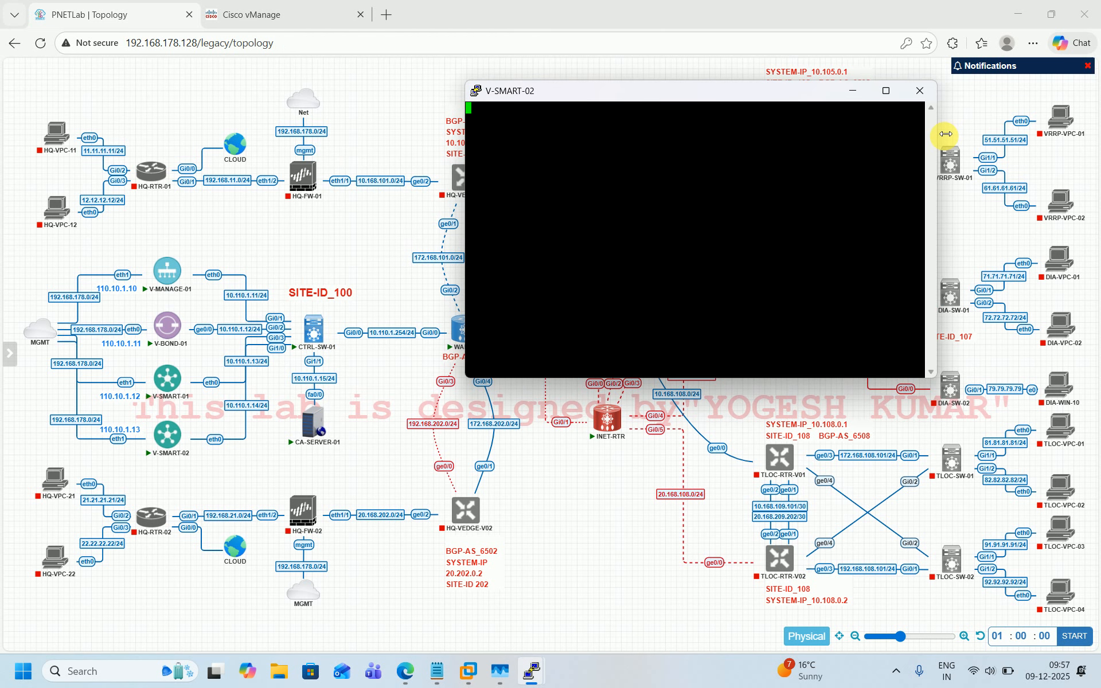
{"action": "left_click_drag", "start_coordinate": [946, 134], "coordinate": [1088, 135]}
Step: Log in to the vSmart console with the admin credentials and set the initial admin password
{"action": "key", "text": "Return"}
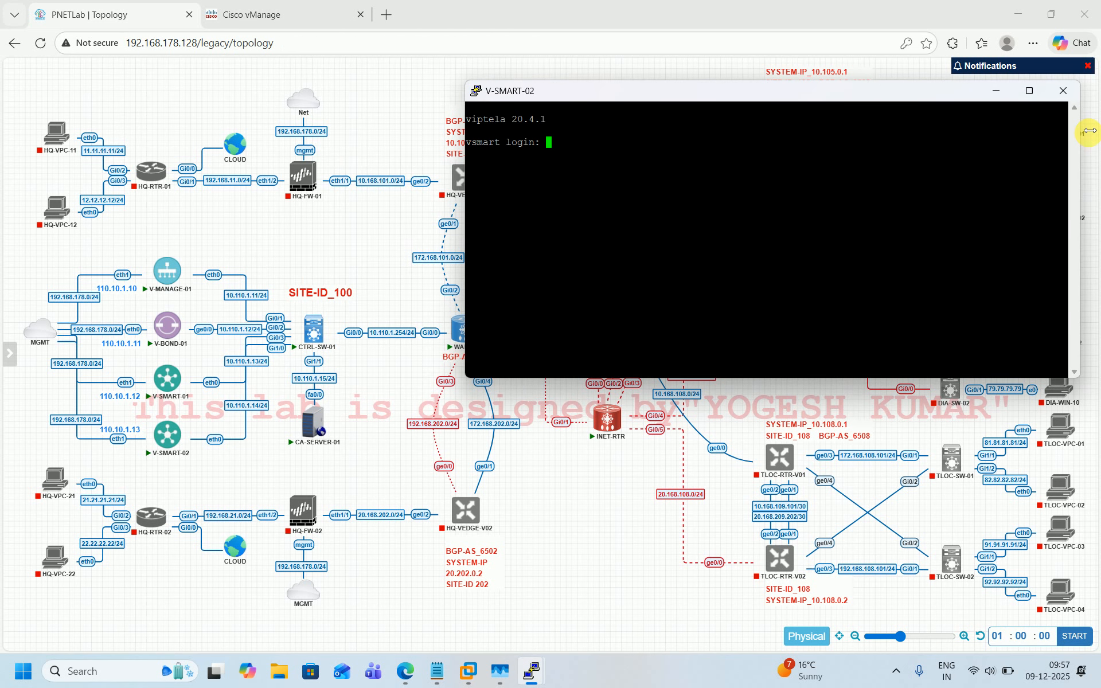
{"action": "type", "text": "admin"}
{"action": "key", "text": "Return"}
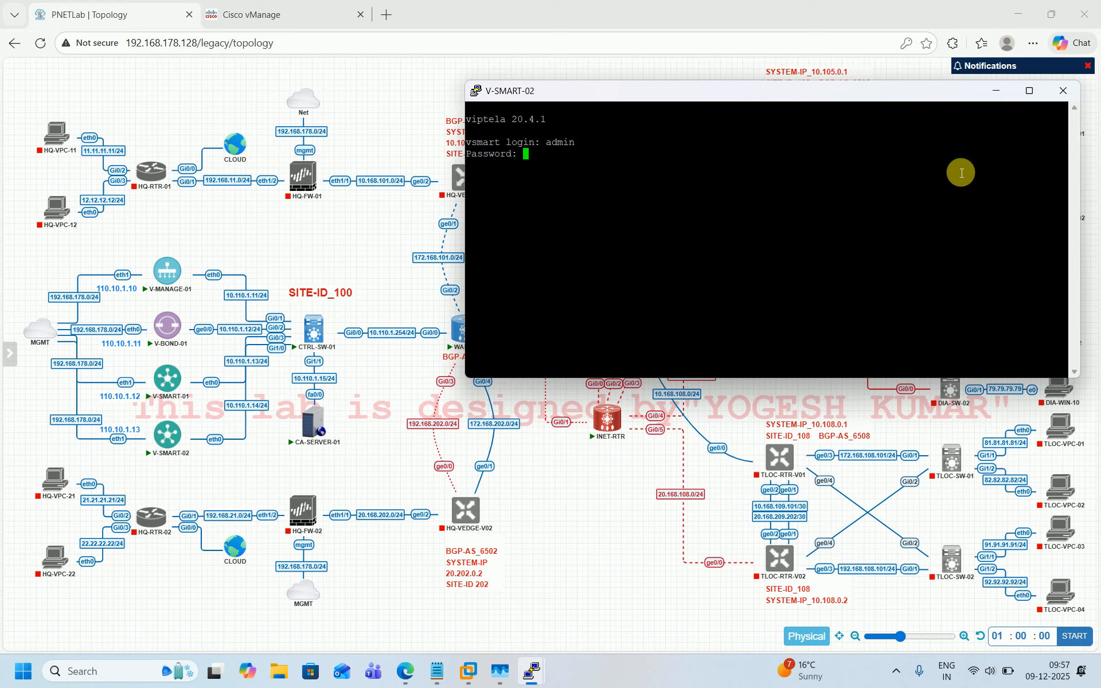
{"action": "type", "text": "admin"}
{"action": "key", "text": "Return"}
{"action": "key", "text": "Return"}
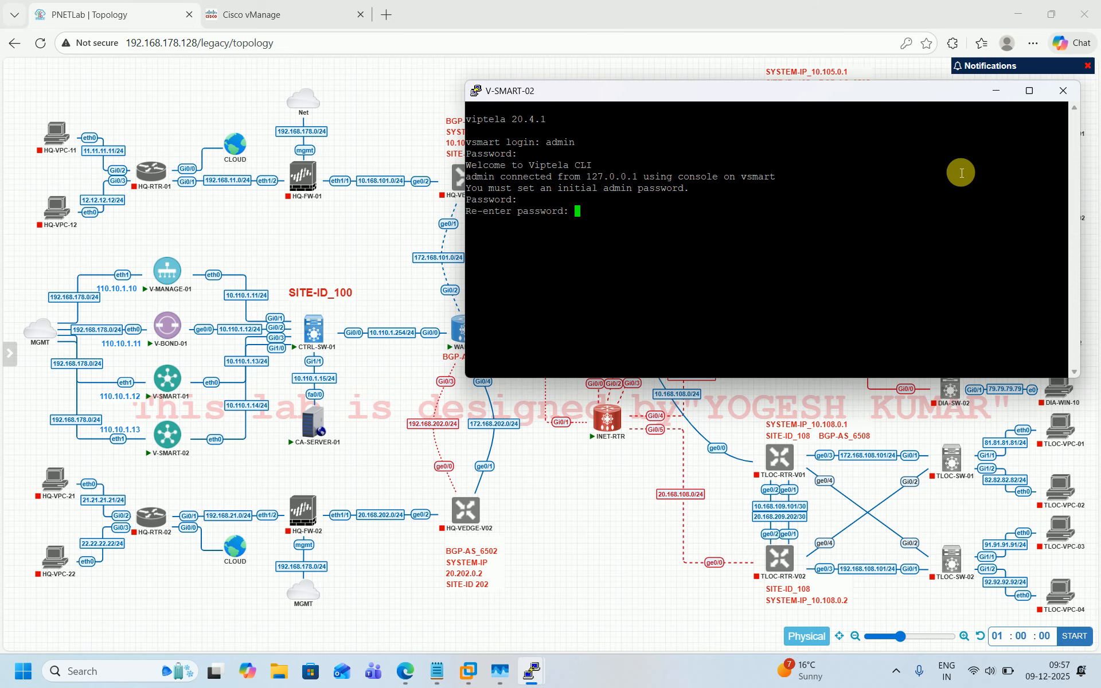
Step: Enter configuration mode, set the system host-name to V-SMART-02 and commit
{"action": "key", "text": "Return"}
{"action": "type", "text": "conf t"}
{"action": "key", "text": "Return"}
{"action": "type", "text": "system"}
{"action": "key", "text": "Return"}
{"action": "type", "text": "host"}
{"action": "key", "text": "Tab"}
{"action": "type", "text": "V"}
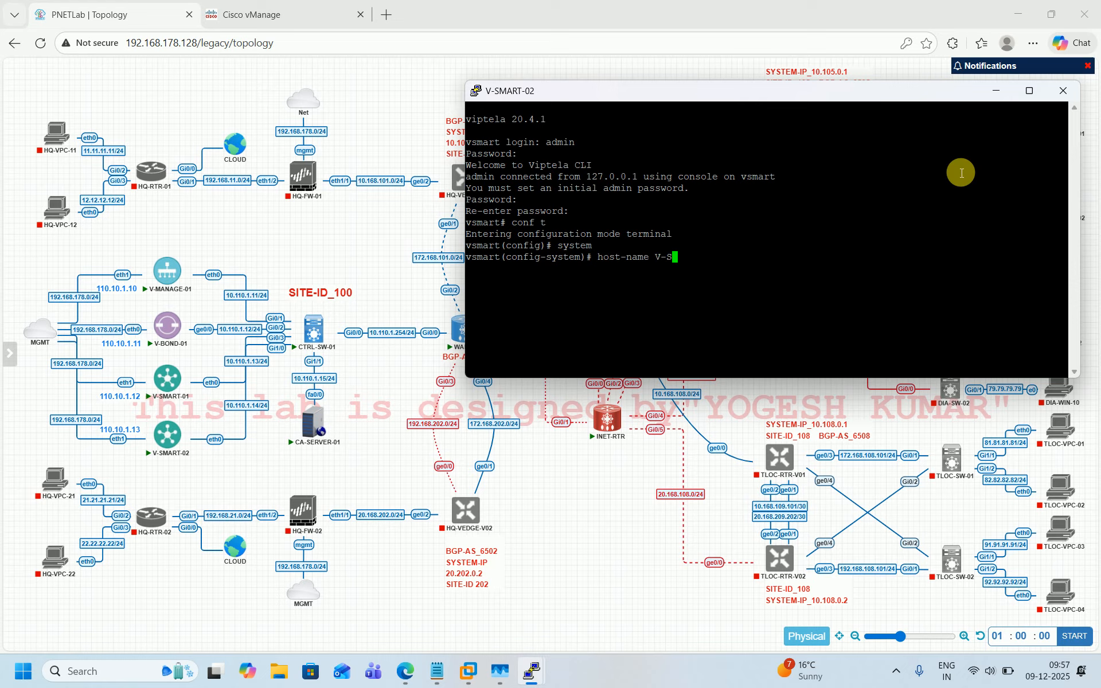
{"action": "type", "text": "-SMART-02"}
{"action": "key", "text": "Return"}
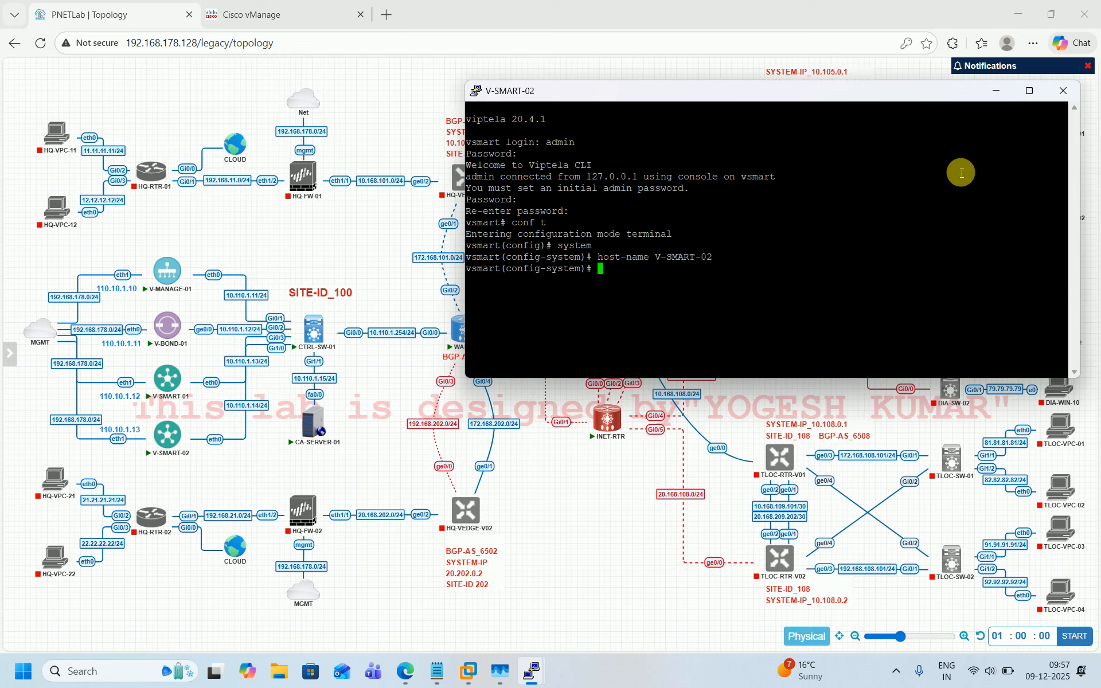
{"action": "type", "text": "commit"}
{"action": "key", "text": "Return"}
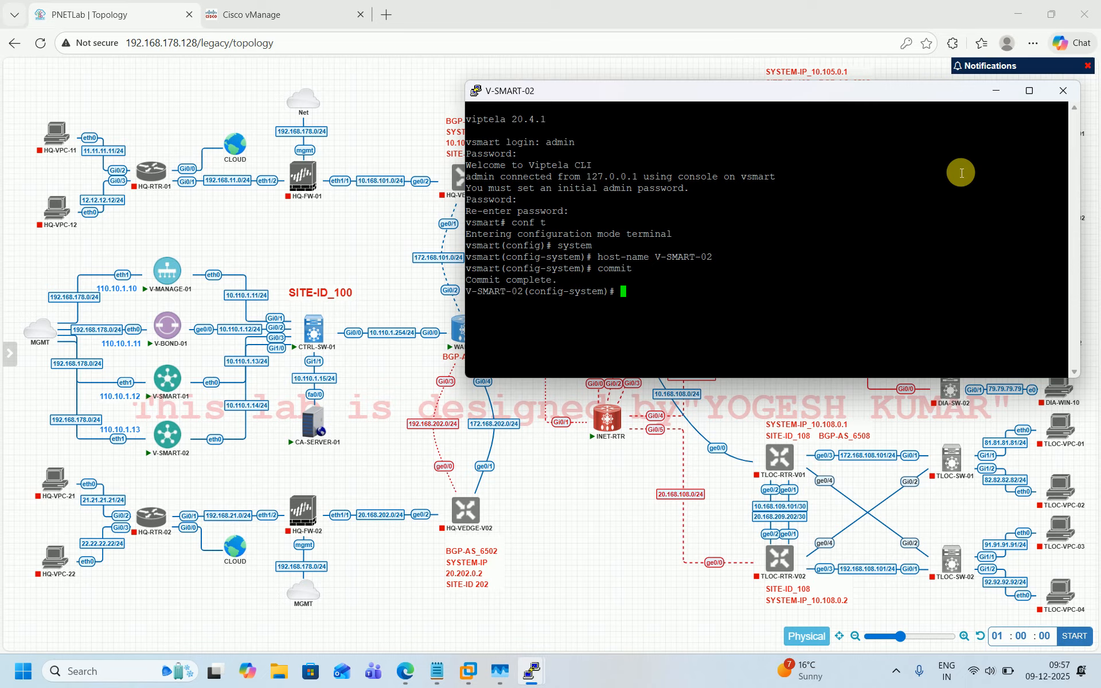
Step: In VPN 0, give interface eth0 the address 10.110.1.14/24 and enable it with no shut
{"action": "type", "text": "exit"}
{"action": "key", "text": "Return"}
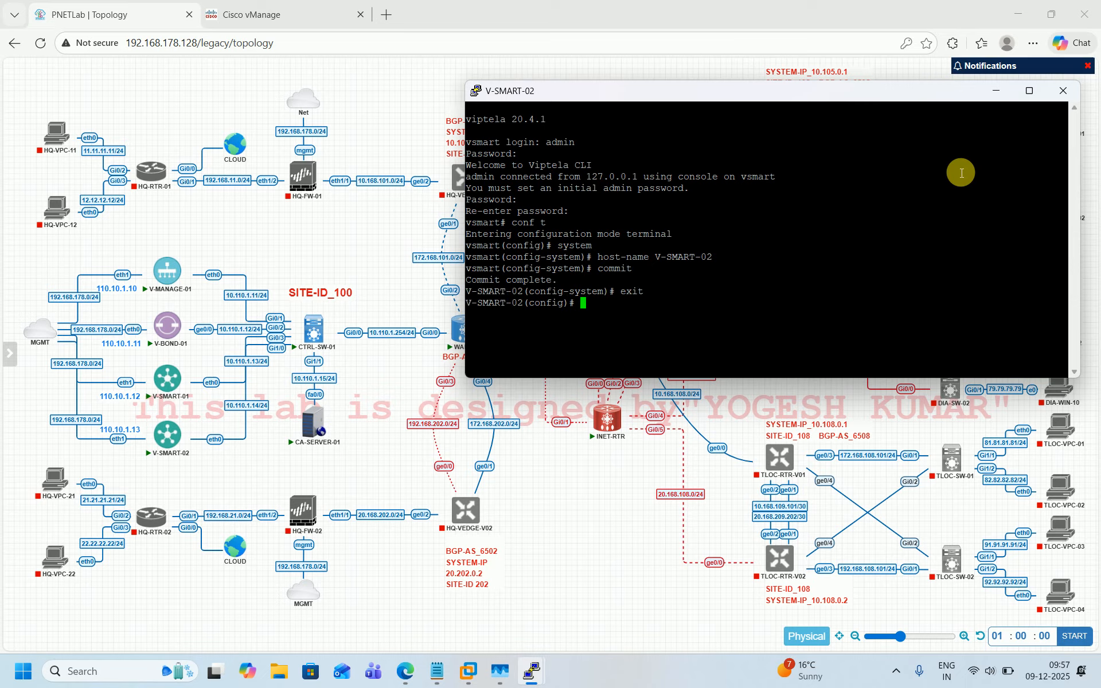
{"action": "key", "text": "Return"}
{"action": "key", "text": "Return"}
{"action": "key", "text": "Return"}
{"action": "type", "text": "vp"}
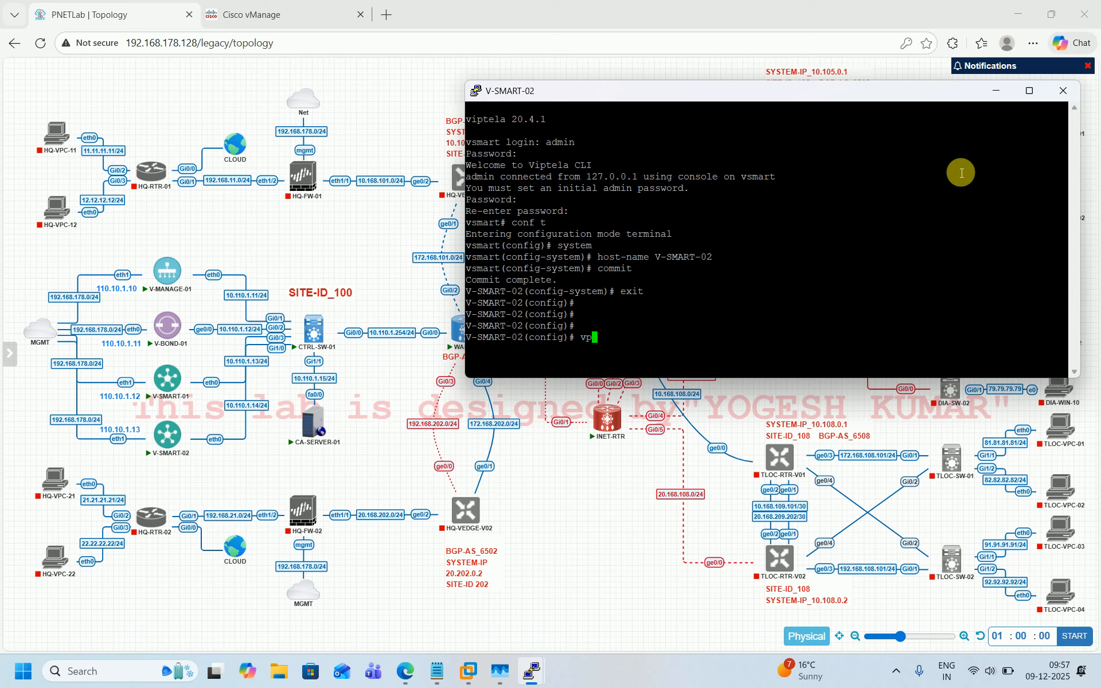
{"action": "type", "text": "n 0"}
{"action": "key", "text": "Return"}
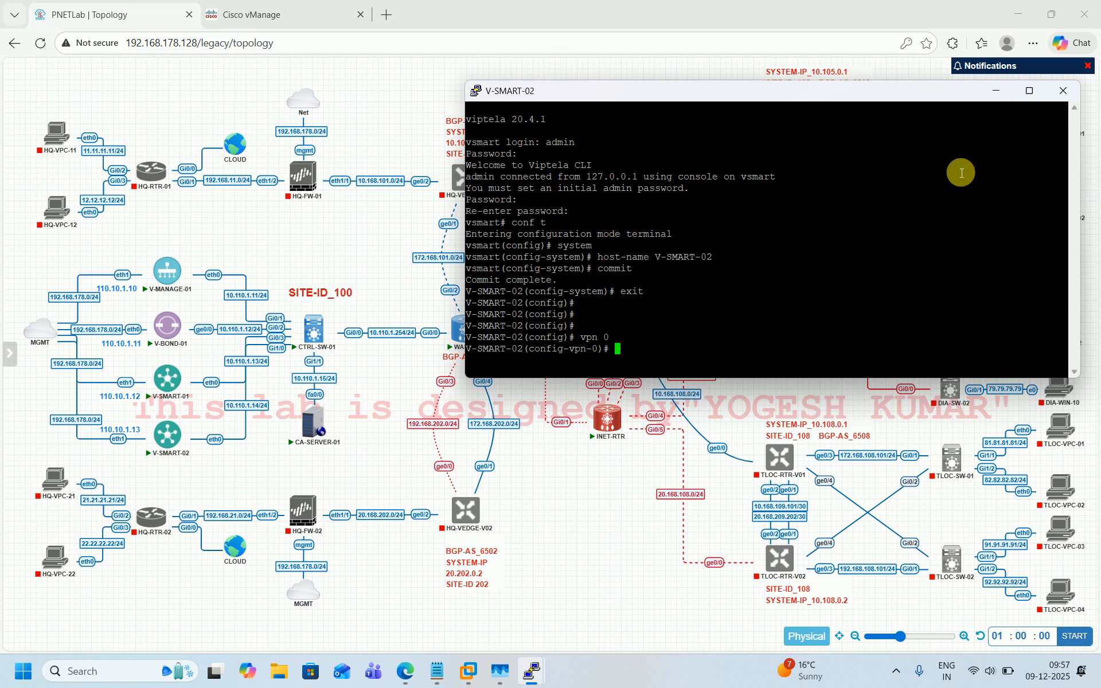
{"action": "type", "text": "interface eth0"}
{"action": "key", "text": "Return"}
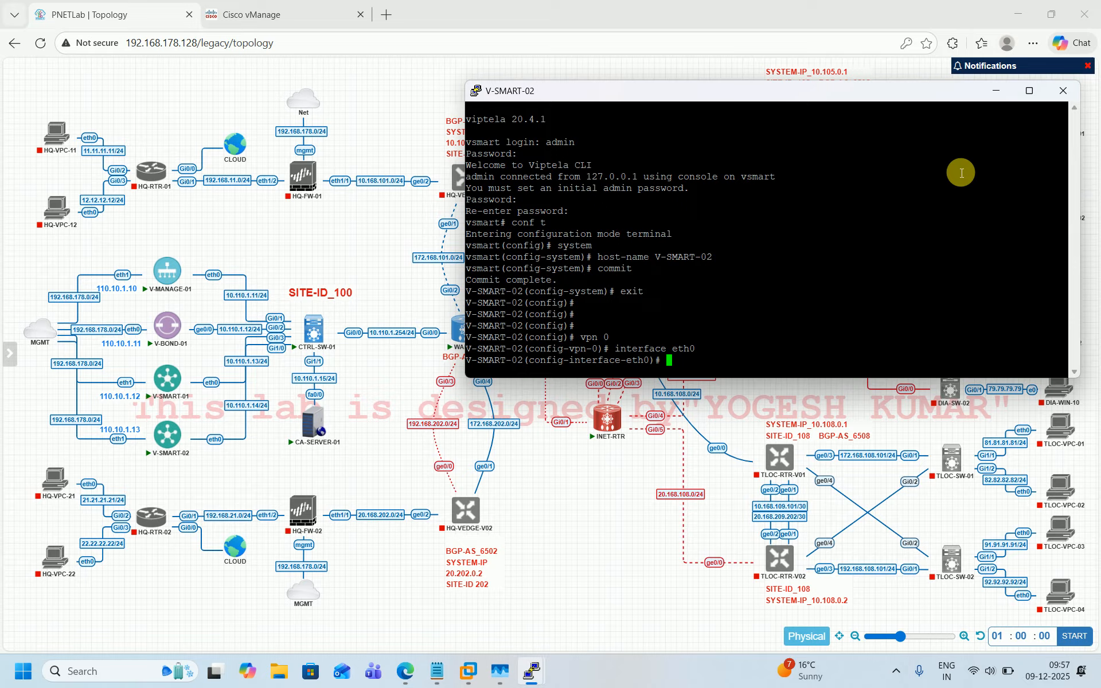
{"action": "type", "text": "ip add 10.110.1.14/24"}
{"action": "key", "text": "Return"}
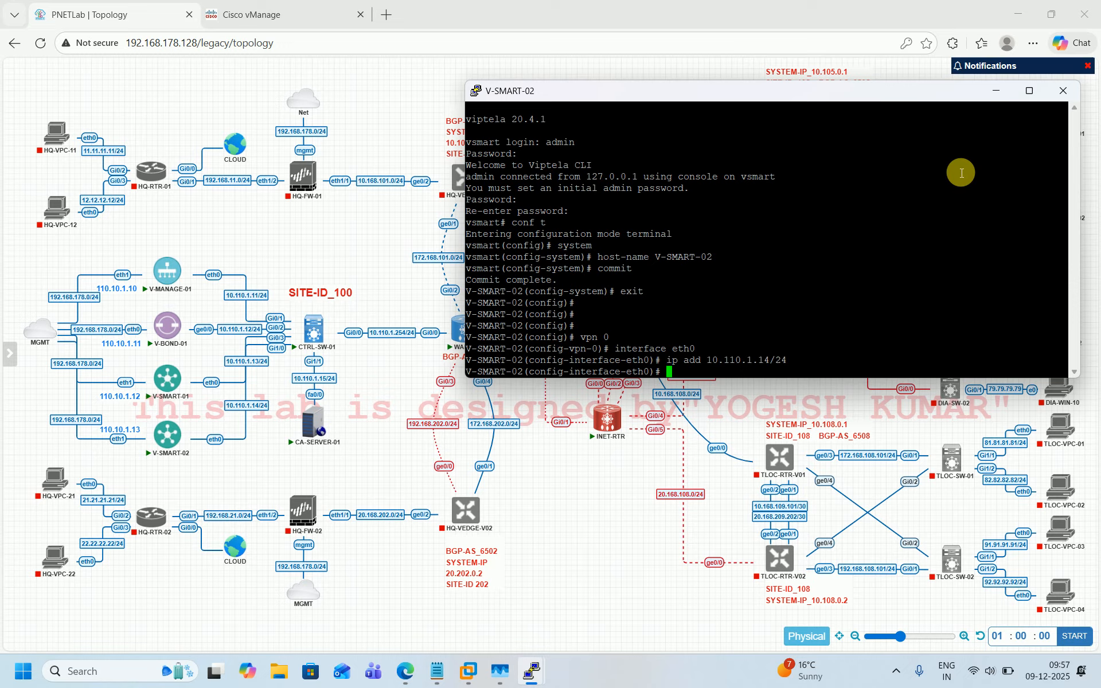
{"action": "type", "text": "no shut"}
{"action": "key", "text": "Return"}
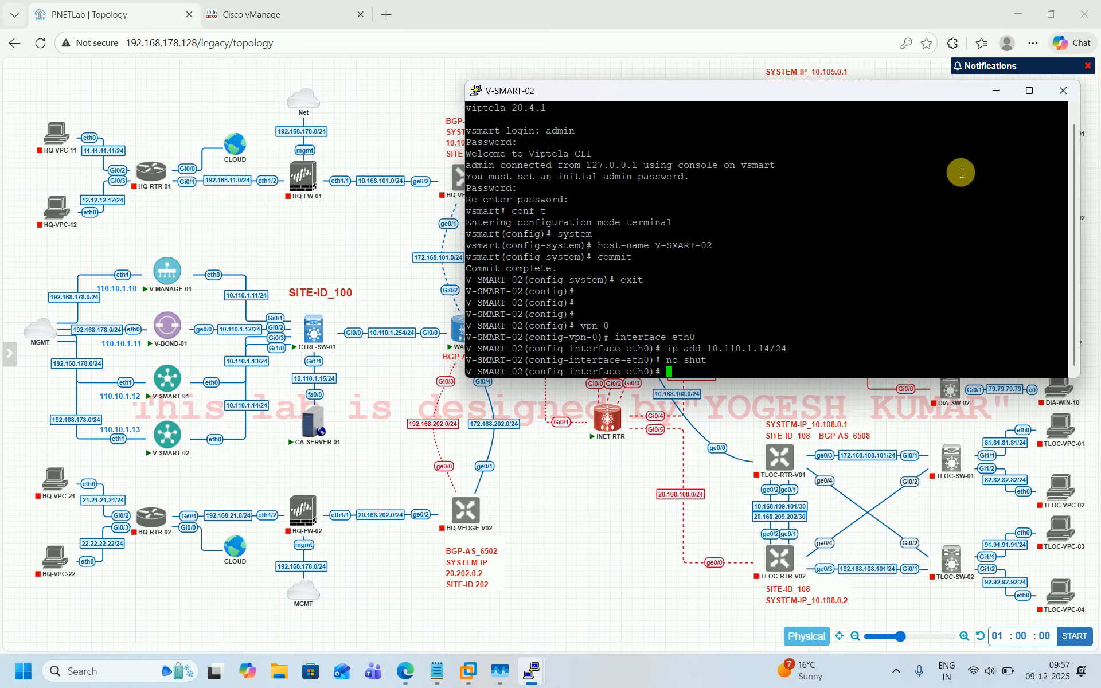
Step: Add a tunnel-interface on eth0 allowing services all, netconf, sshd and icmp, then exit to VPN 0
{"action": "type", "text": "tun"}
{"action": "key", "text": "Tab"}
{"action": "key", "text": "Return"}
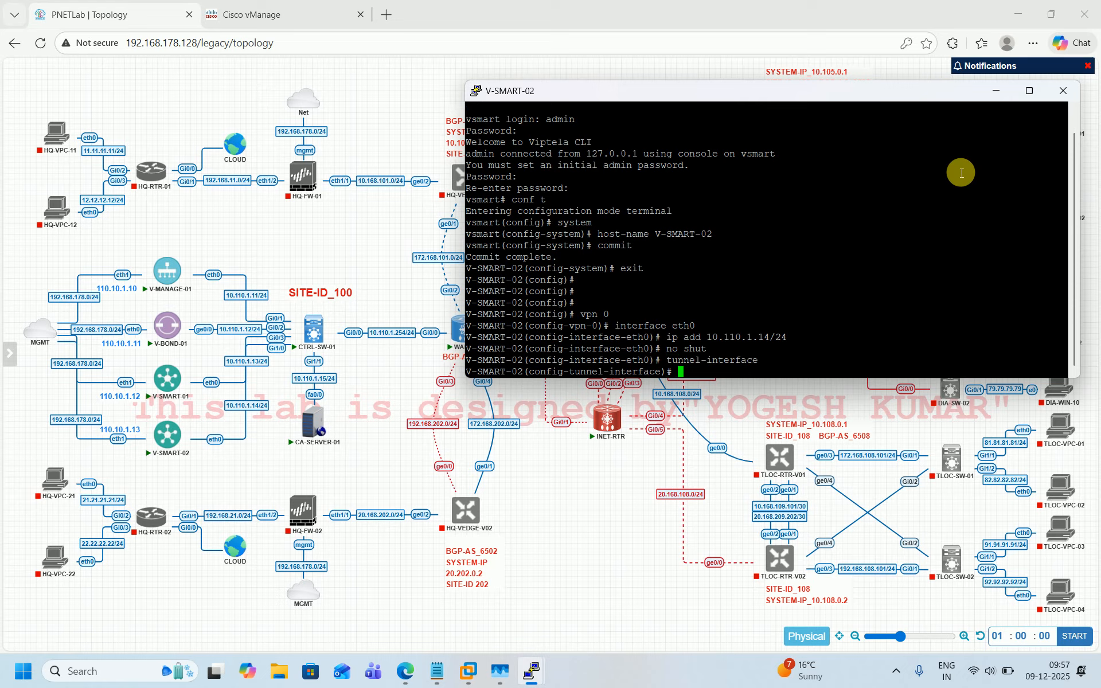
{"action": "type", "text": "al"}
{"action": "key", "text": "Tab"}
{"action": "type", "text": "all"}
{"action": "key", "text": "Return"}
{"action": "type", "text": "al"}
{"action": "key", "text": "Tab"}
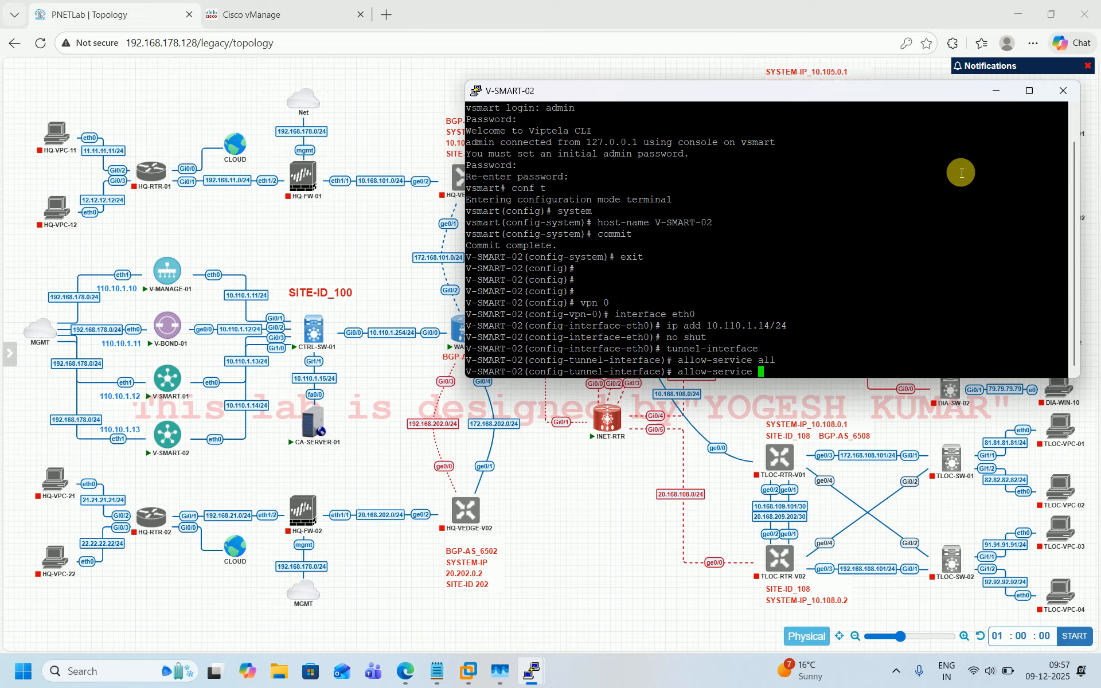
{"action": "type", "text": "netconf"}
{"action": "key", "text": "Return"}
{"action": "type", "text": "al"}
{"action": "key", "text": "Tab"}
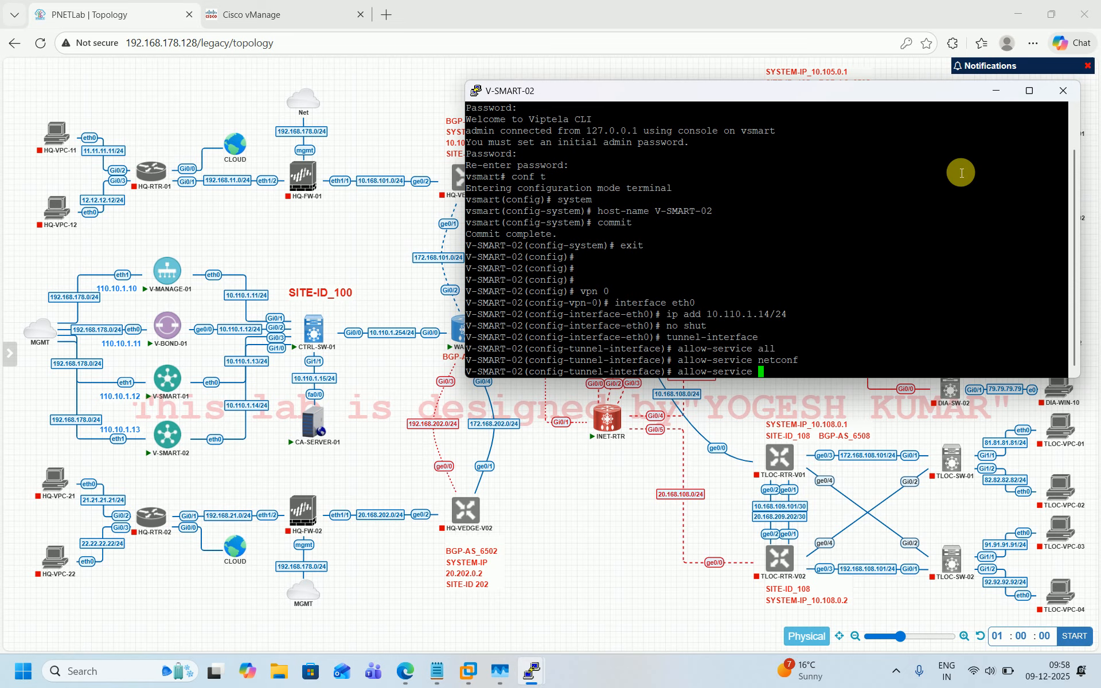
{"action": "type", "text": "sshd"}
{"action": "key", "text": "Return"}
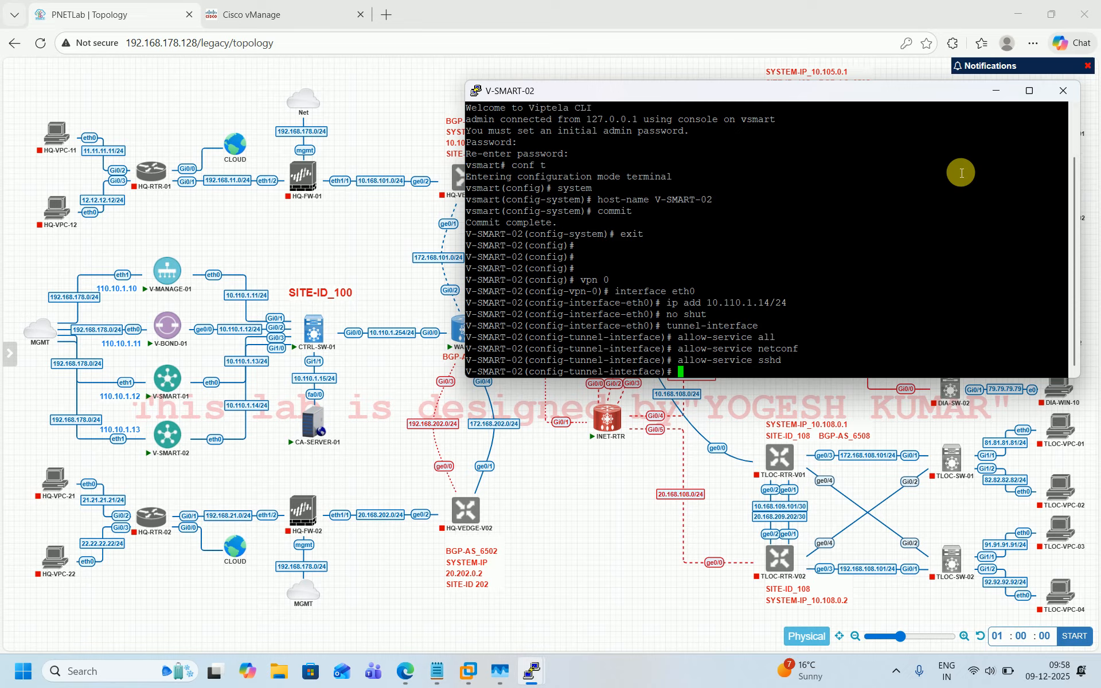
{"action": "type", "text": "all"}
{"action": "key", "text": "Tab"}
{"action": "type", "text": "i"}
{"action": "type", "text": "p"}
{"action": "key", "text": "Return"}
{"action": "key", "text": "BackSpace"}
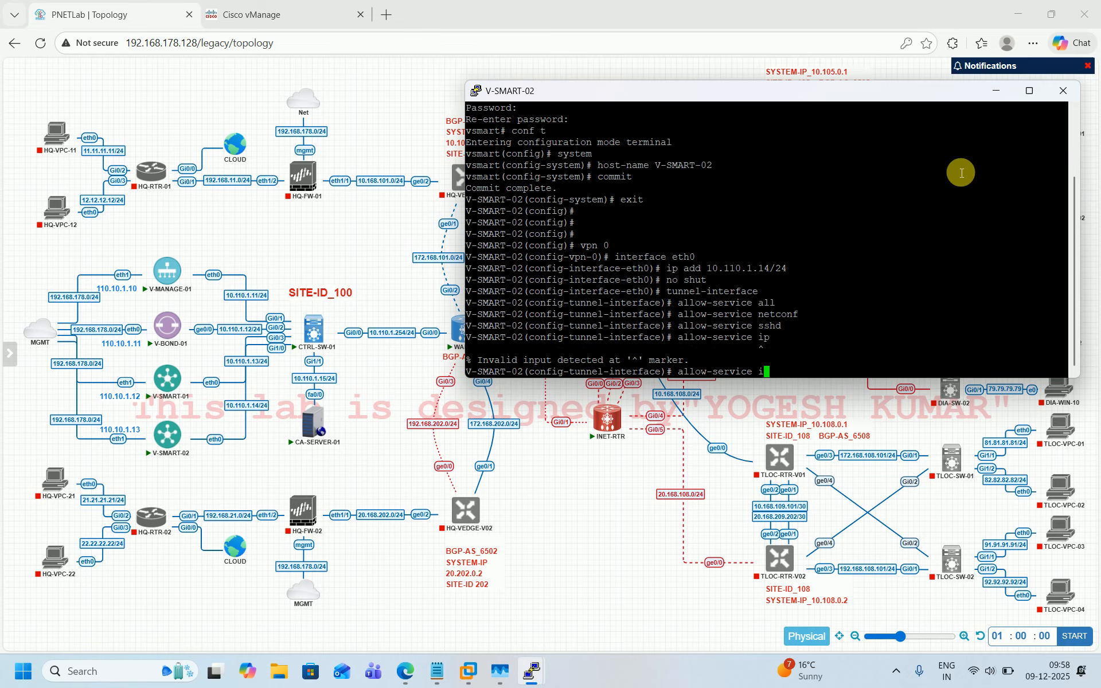
{"action": "type", "text": "cmp"}
{"action": "key", "text": "Return"}
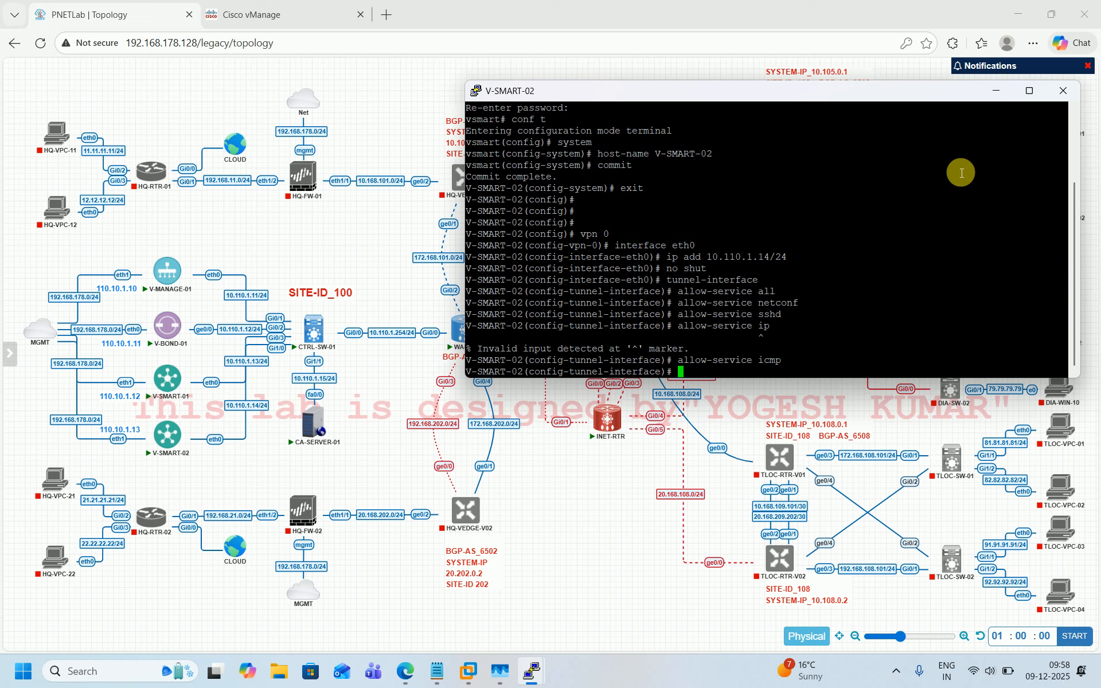
{"action": "type", "text": "exit"}
{"action": "key", "text": "Return"}
{"action": "type", "text": "exit"}
{"action": "key", "text": "Return"}
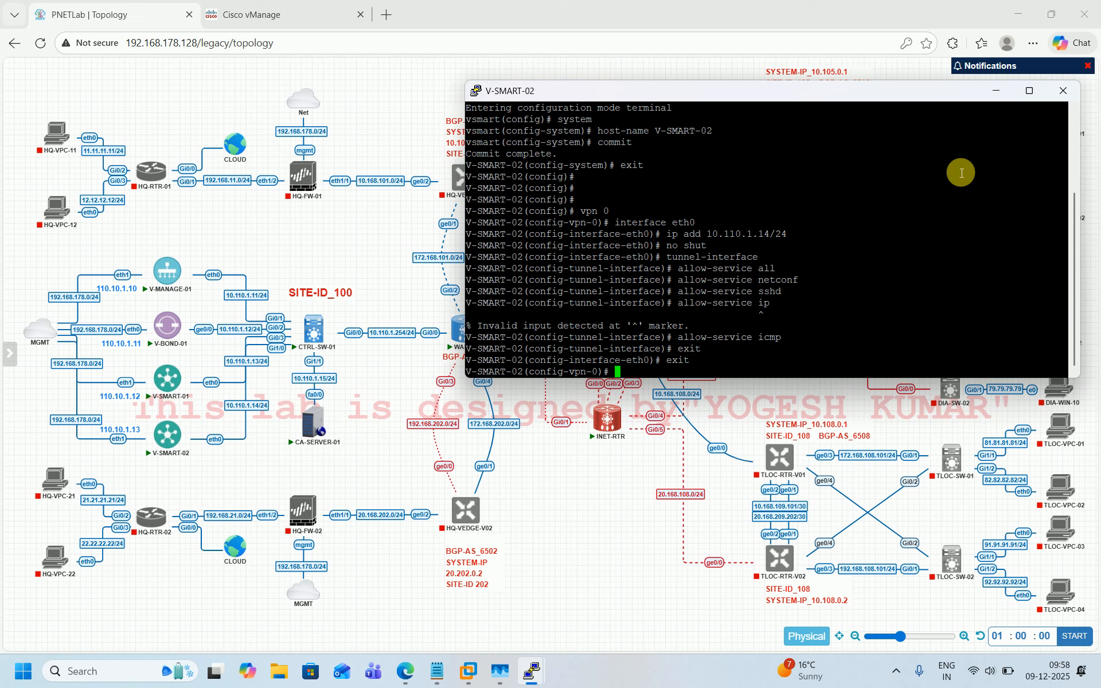
Step: Set VPN 0 DNS to 8.8.8.8 and a default route 0.0.0.0/0 via 10.110.1.254, then exit
{"action": "type", "text": "dns 8.8.8.8"}
{"action": "key", "text": "Return"}
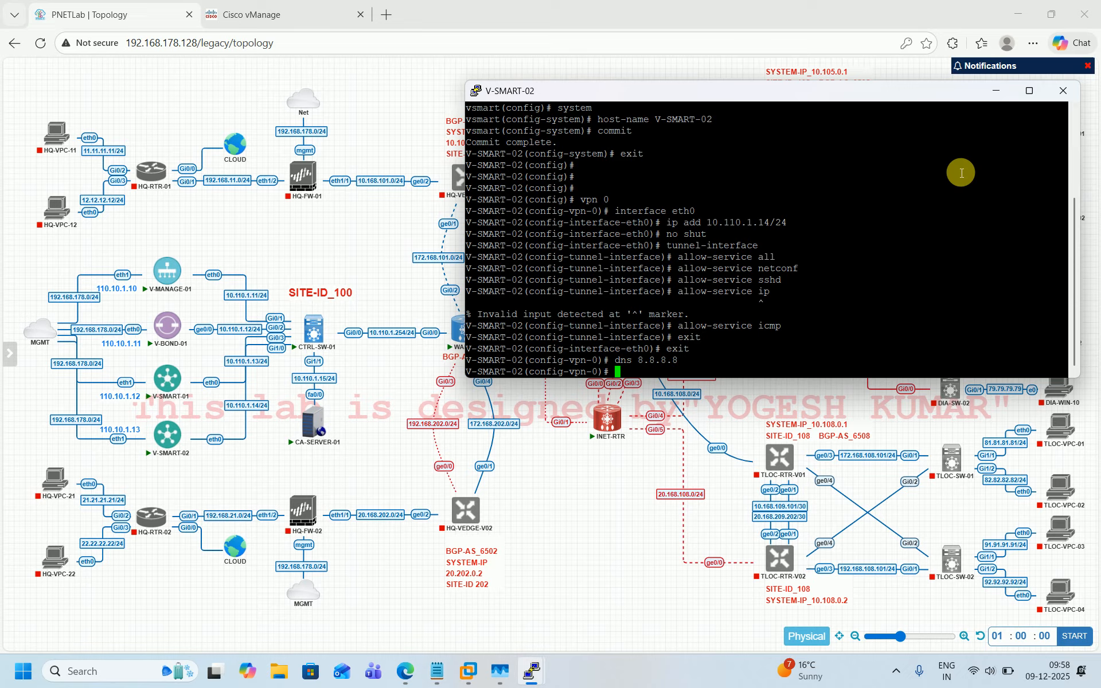
{"action": "type", "text": "ip route 0.0.0.0/0 10.110.1.254"}
{"action": "key", "text": "Return"}
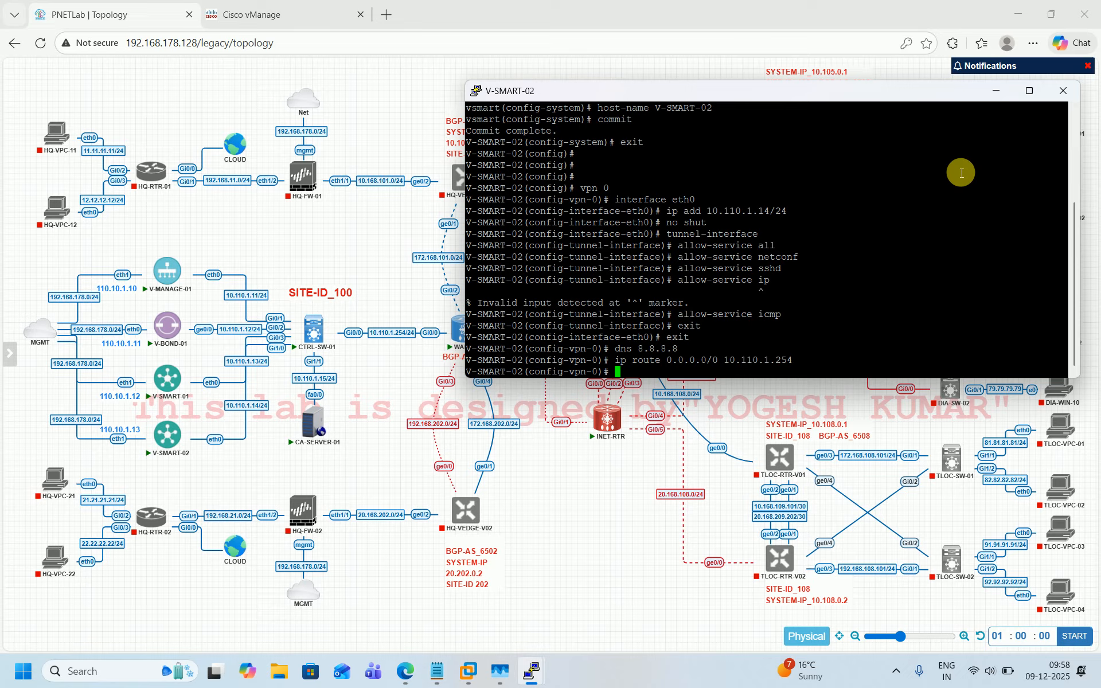
{"action": "type", "text": "exit"}
{"action": "key", "text": "Return"}
Step: In VPN 512, make interface eth1 a DHCP client, enable it, and run commit and-quit
{"action": "type", "text": "vpn 512"}
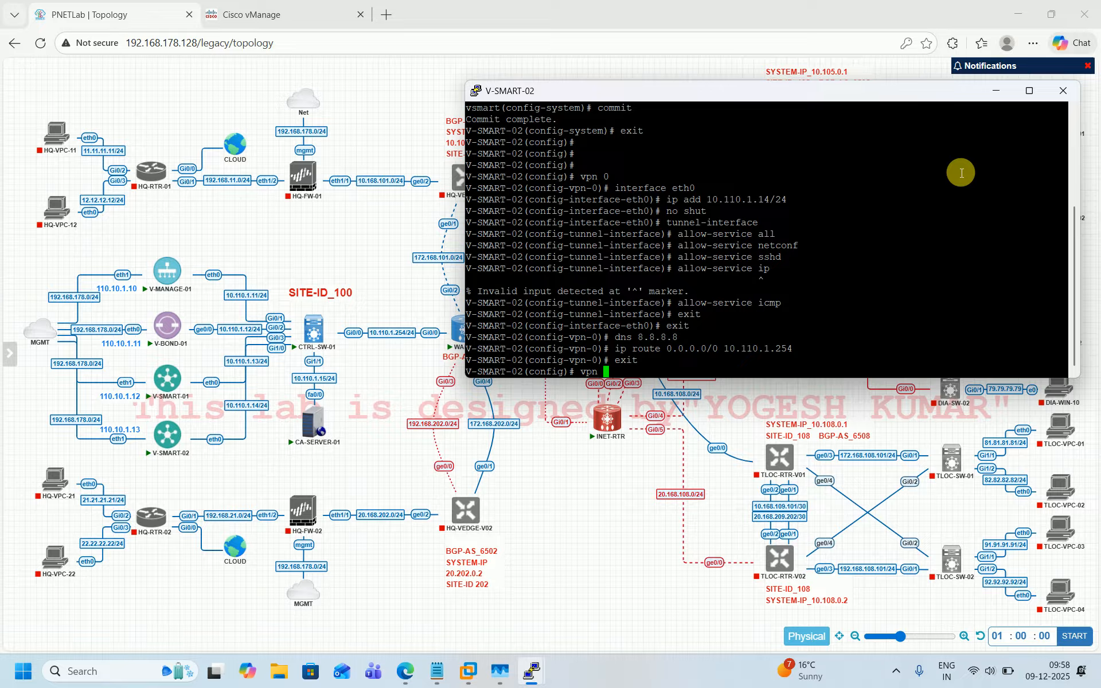
{"action": "key", "text": "Return"}
{"action": "type", "text": "i"}
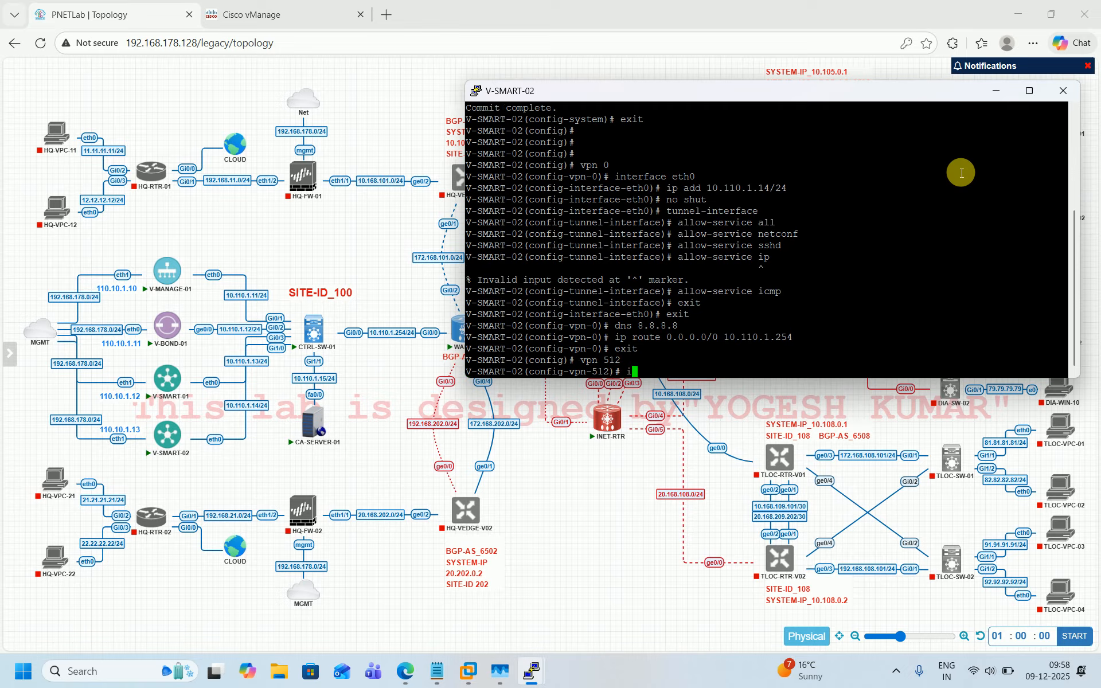
{"action": "type", "text": "nterface eth1"}
{"action": "key", "text": "Return"}
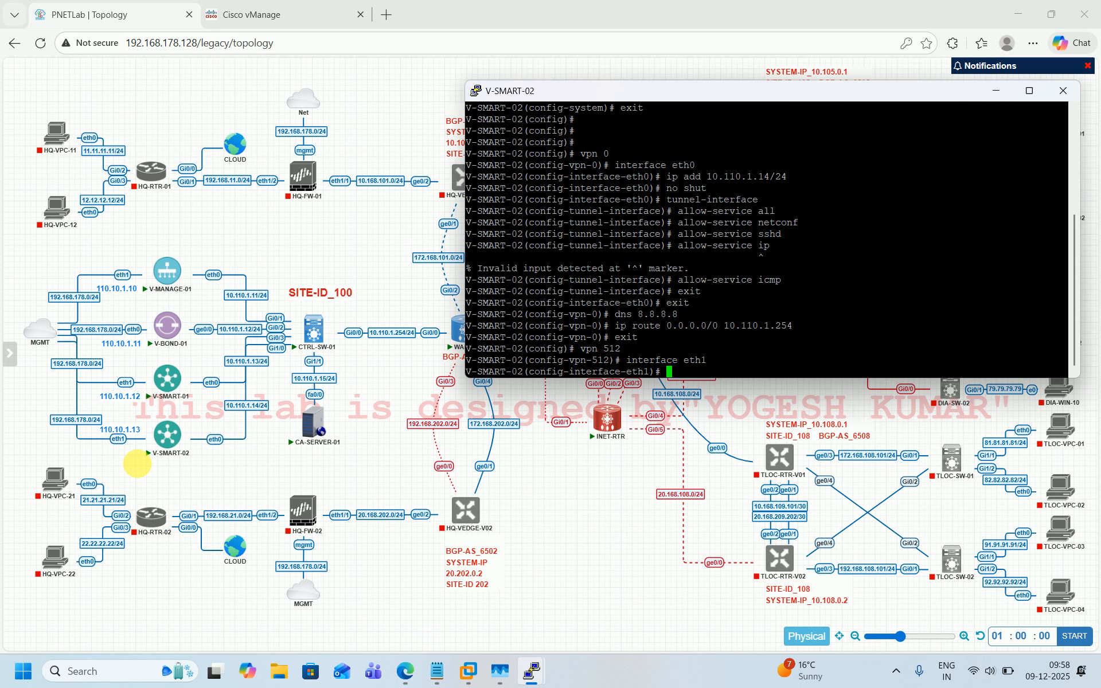
{"action": "type", "text": "ip "}
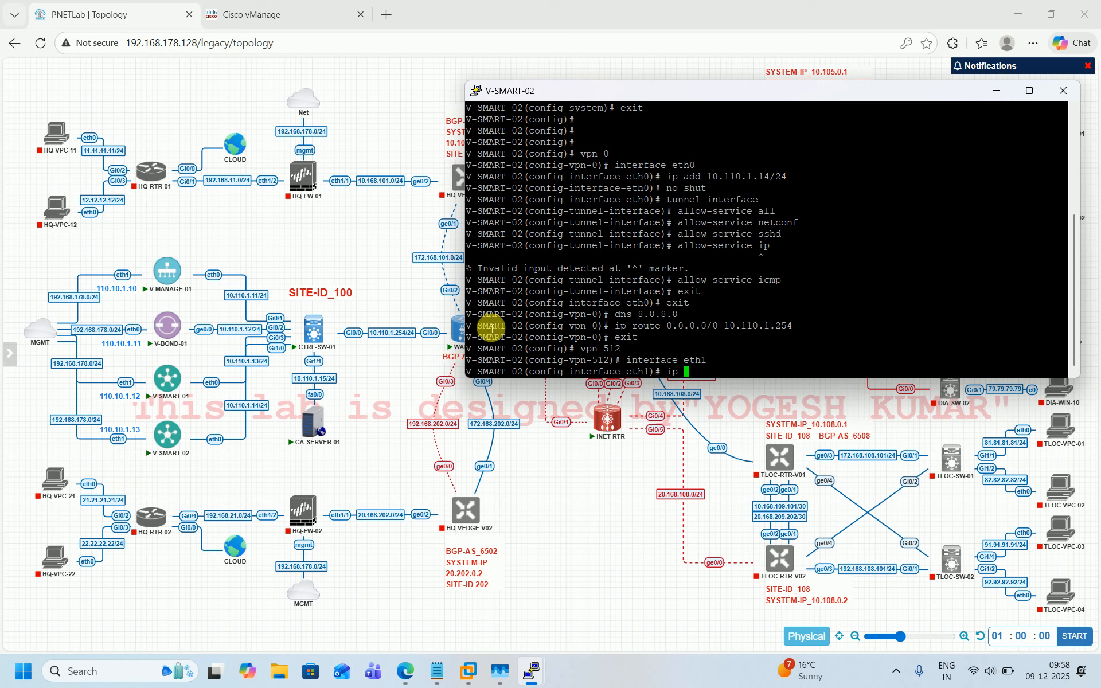
{"action": "type", "text": "dh"}
{"action": "key", "text": "Tab"}
{"action": "key", "text": "Return"}
{"action": "type", "text": "no sh"}
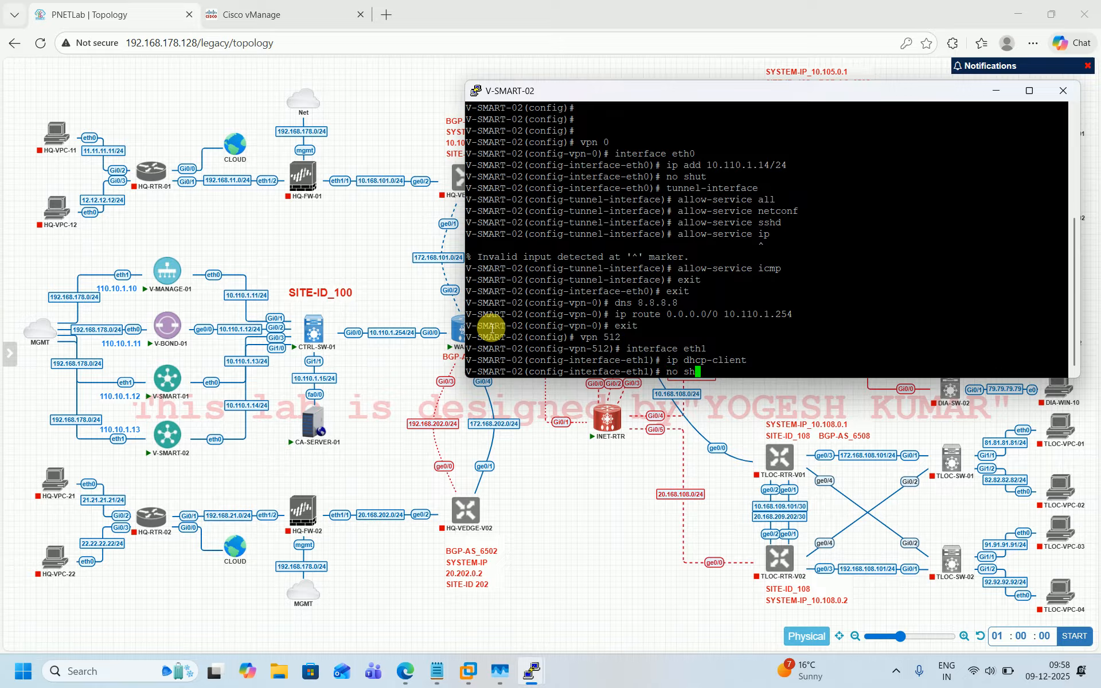
{"action": "key", "text": "Tab"}
{"action": "key", "text": "Return"}
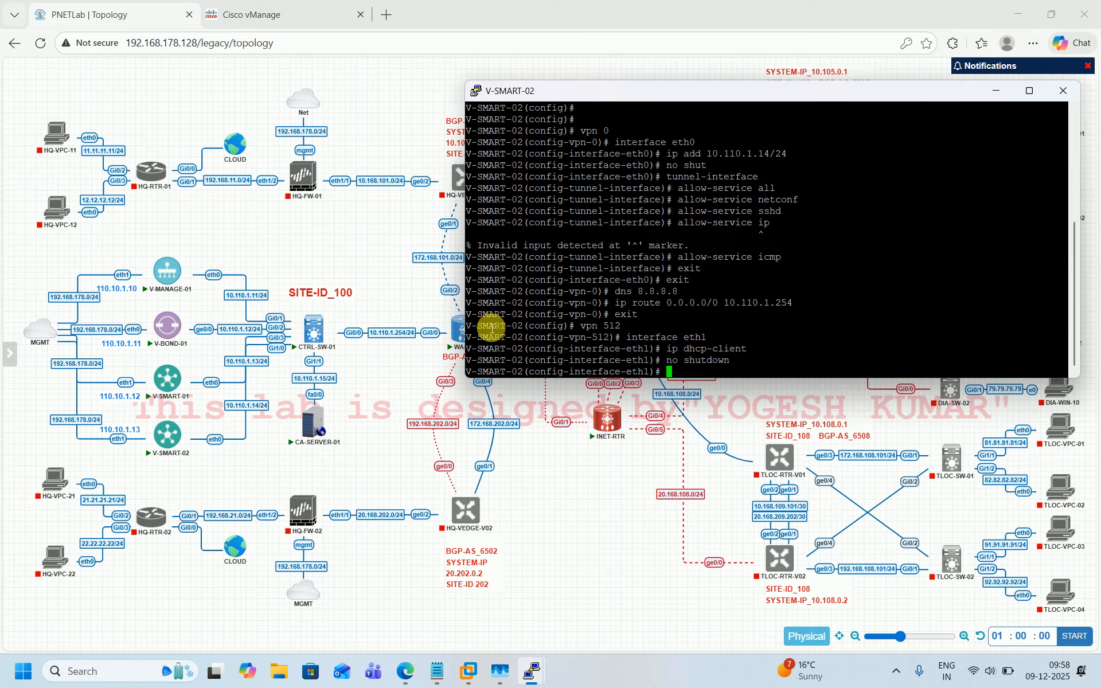
{"action": "type", "text": "commit a"}
{"action": "key", "text": "Tab"}
{"action": "type", "text": "n"}
{"action": "key", "text": "Tab"}
{"action": "key", "text": "Return"}
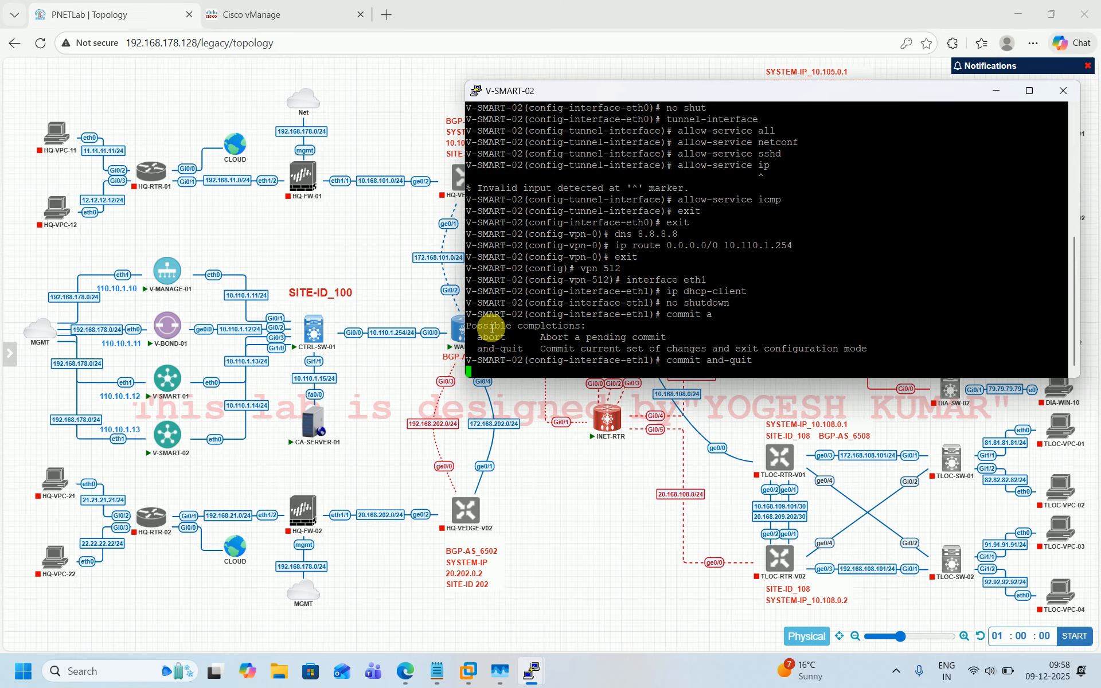
{"action": "key", "text": "Return"}
{"action": "key", "text": "Return"}
{"action": "key", "text": "Return"}
{"action": "key", "text": "Return"}
{"action": "key", "text": "Return"}
{"action": "key", "text": "Return"}
{"action": "key", "text": "Return"}
{"action": "key", "text": "Return"}
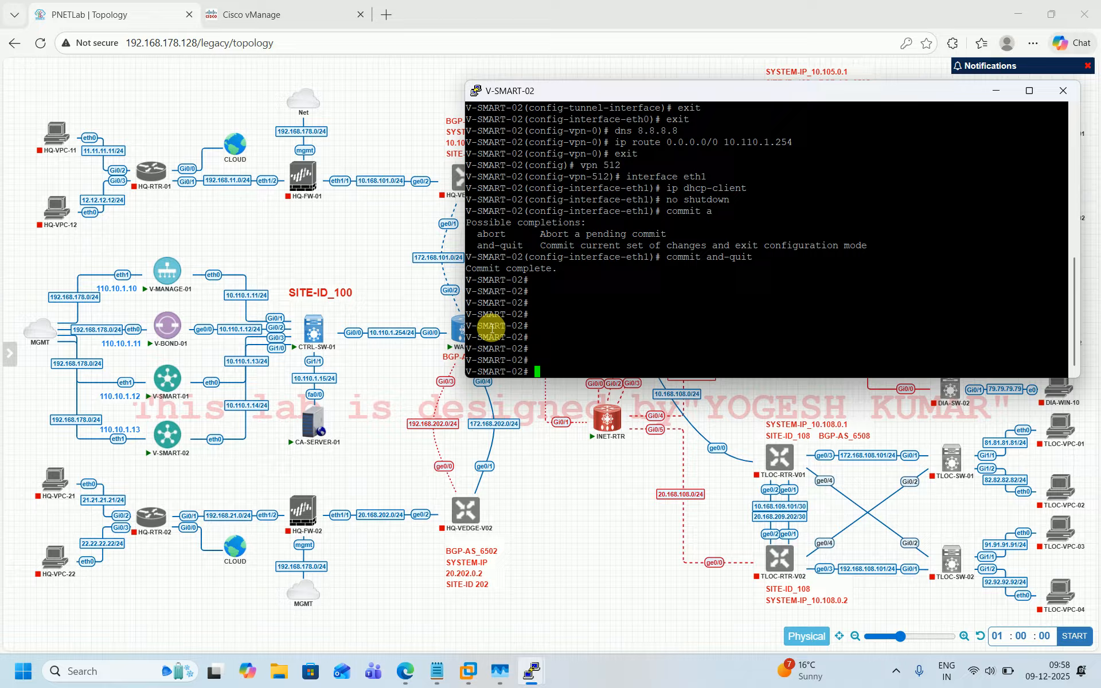
Step: Enter the vshell on V-SMART-02
{"action": "type", "text": "vs"}
{"action": "key", "text": "Tab"}
{"action": "key", "text": "Return"}
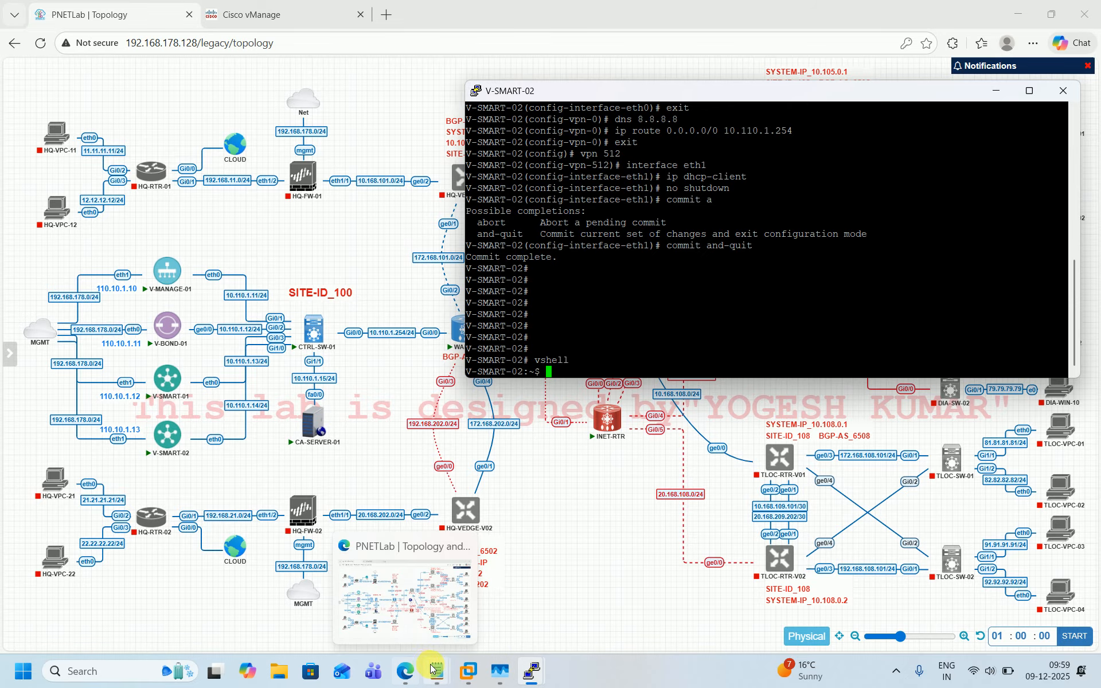
Step: Switch to Notepad and select the command tftp -g -r NGTL.ca 10.110.1.15 in the vManage.txt notes
{"action": "mouse_move", "coordinate": [437, 671]}
{"action": "left_click", "coordinate": [387, 594]}
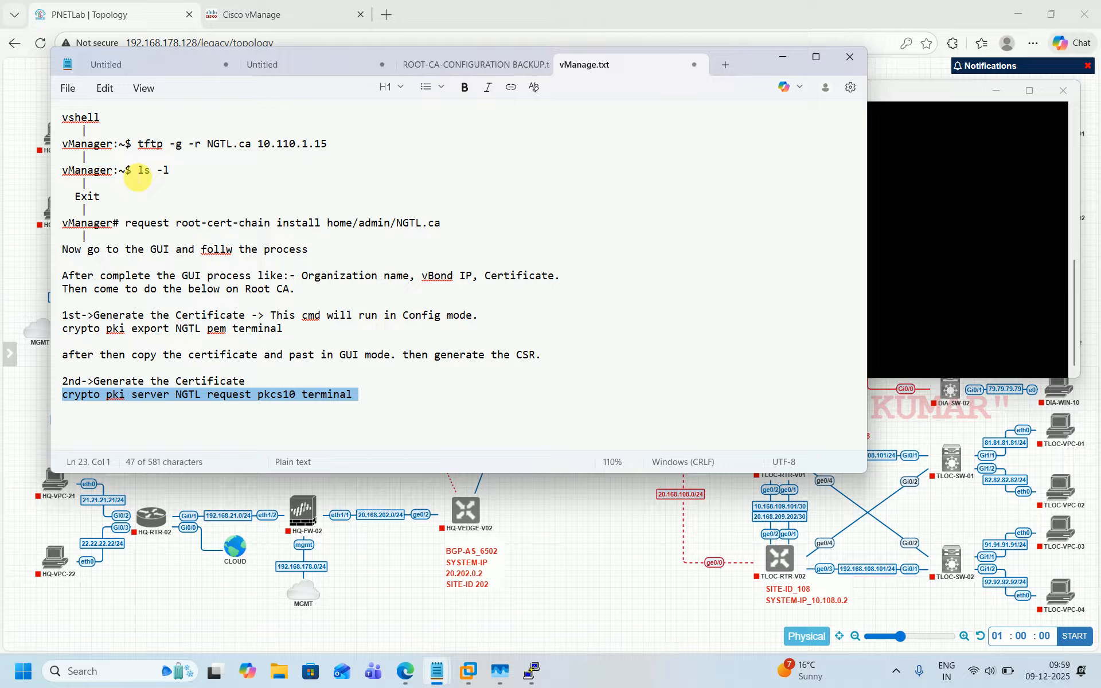
{"action": "left_click", "coordinate": [139, 144]}
{"action": "left_click_drag", "start_coordinate": [144, 145], "coordinate": [332, 149]}
{"action": "key", "text": "ctrl+c"}
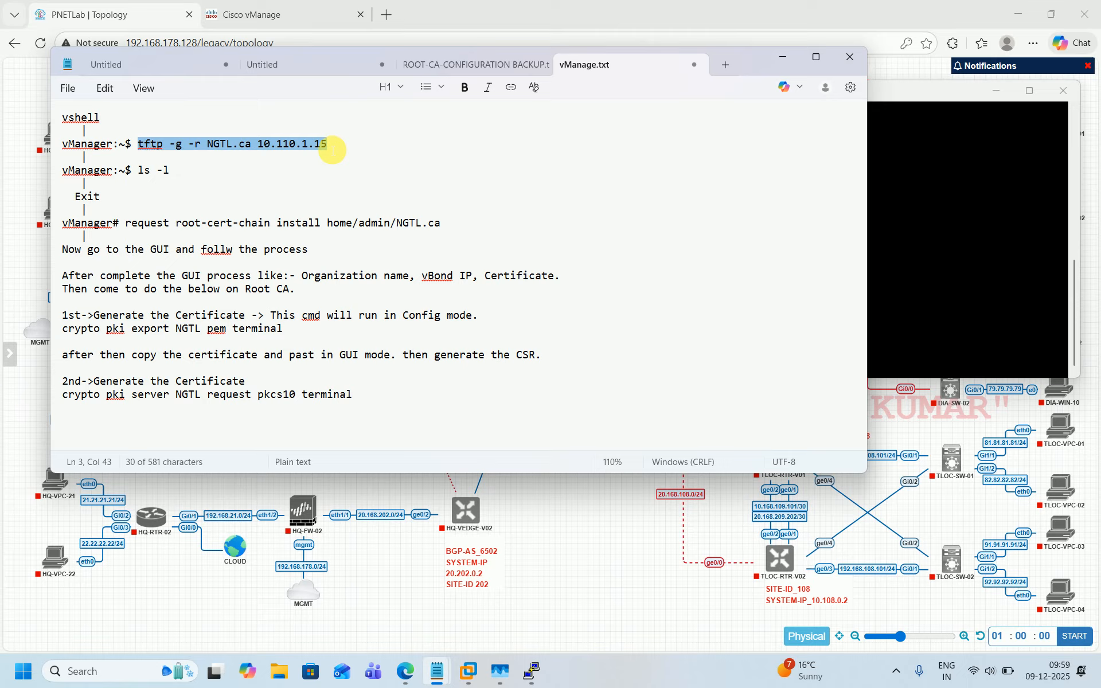
Step: In the V-SMART-02 vshell, download NGTL.ca from 10.110.1.15 via TFTP and list the home directory files
{"action": "left_click", "coordinate": [937, 163]}
{"action": "right_click", "coordinate": [806, 208]}
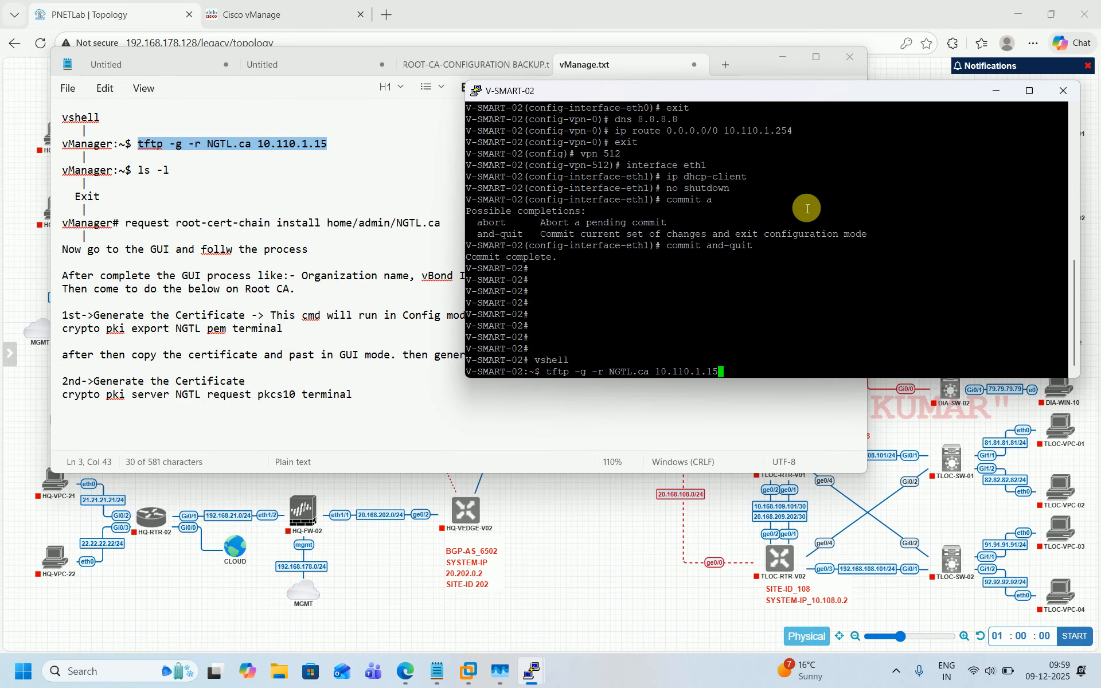
{"action": "key", "text": "Return"}
{"action": "type", "text": "ls -"}
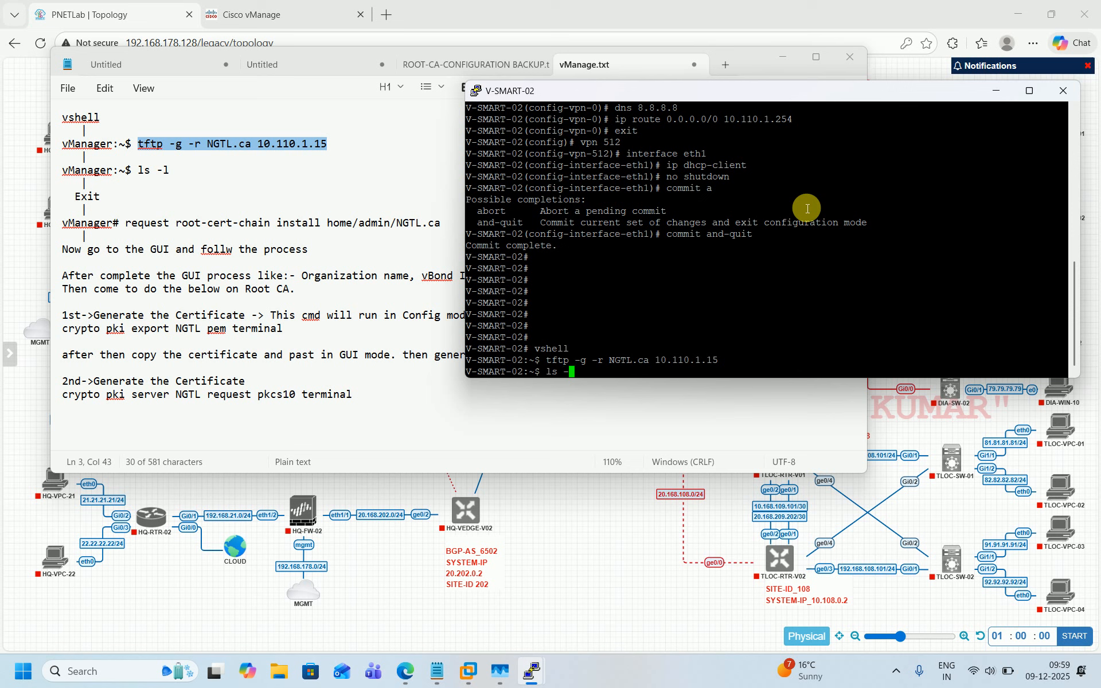
{"action": "type", "text": "la"}
{"action": "key", "text": "Return"}
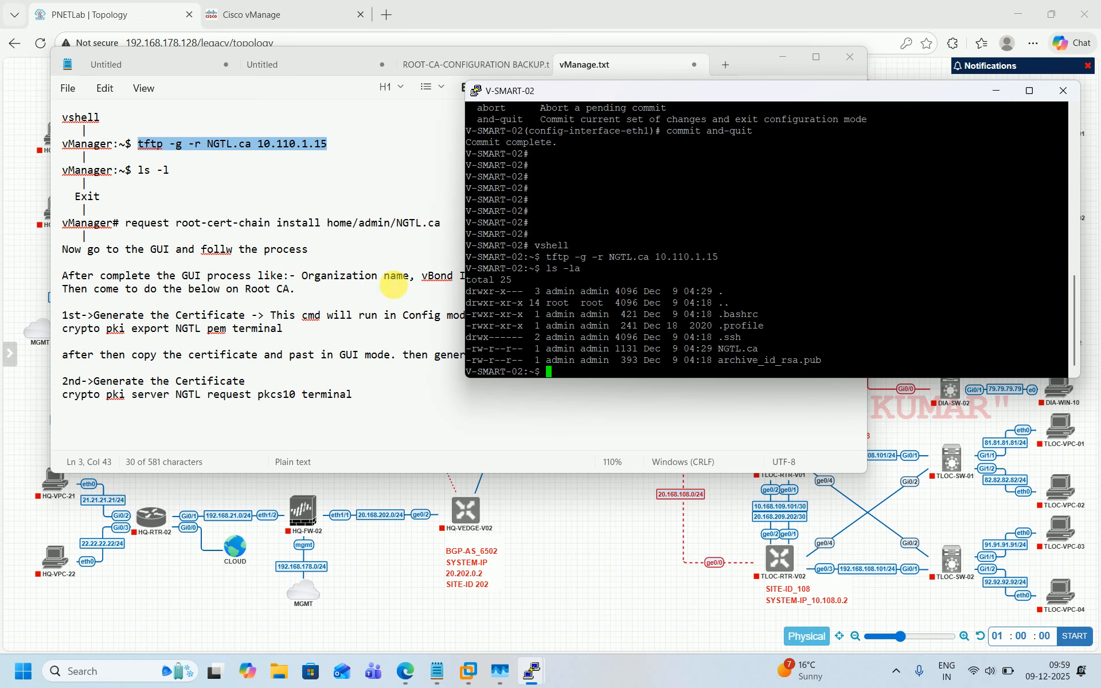
Step: Leave the vshell and run request root-cert-chain install home/admin/NGTL.ca on V-SMART-02
{"action": "left_click_drag", "start_coordinate": [126, 222], "coordinate": [445, 225]}
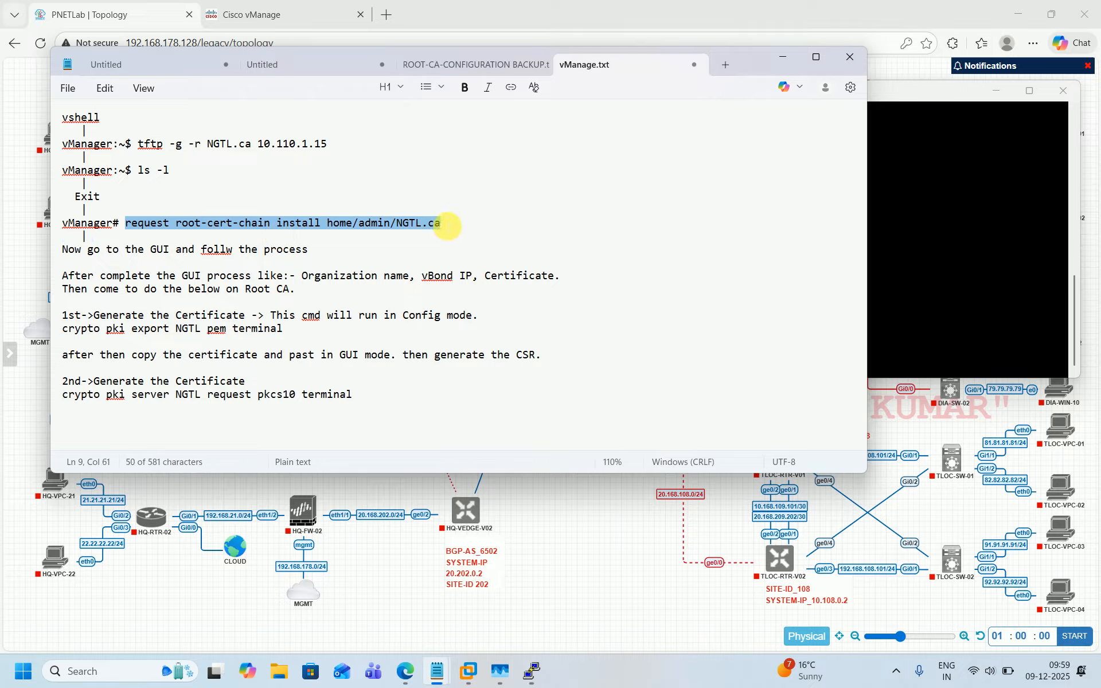
{"action": "left_click", "coordinate": [604, 595]}
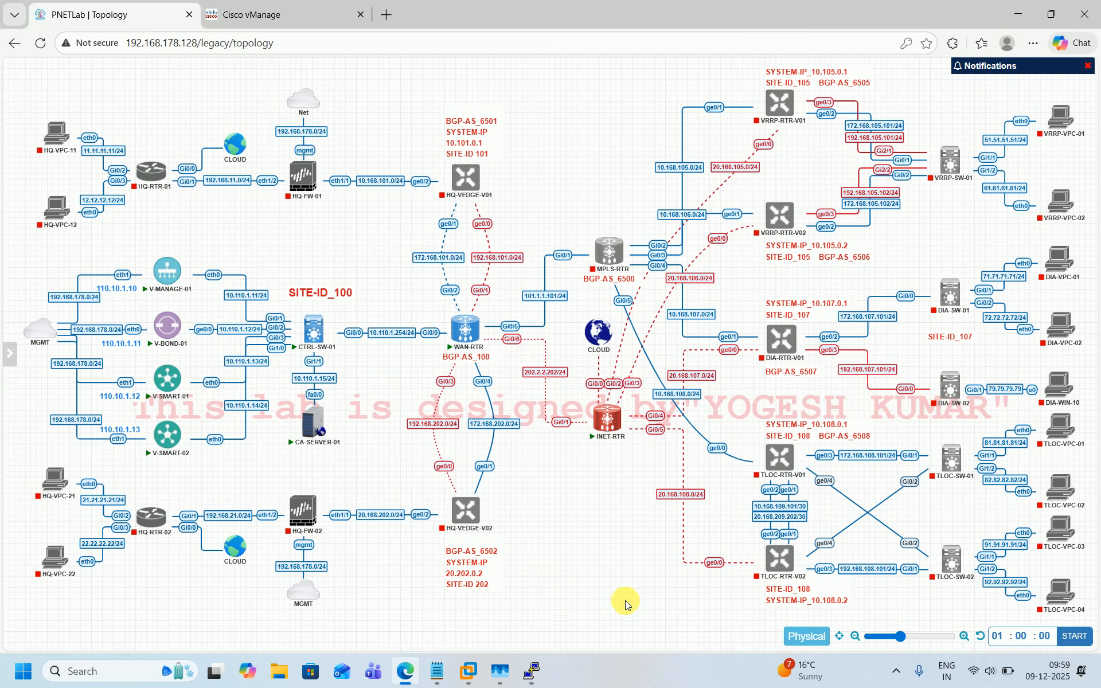
{"action": "mouse_move", "coordinate": [548, 669]}
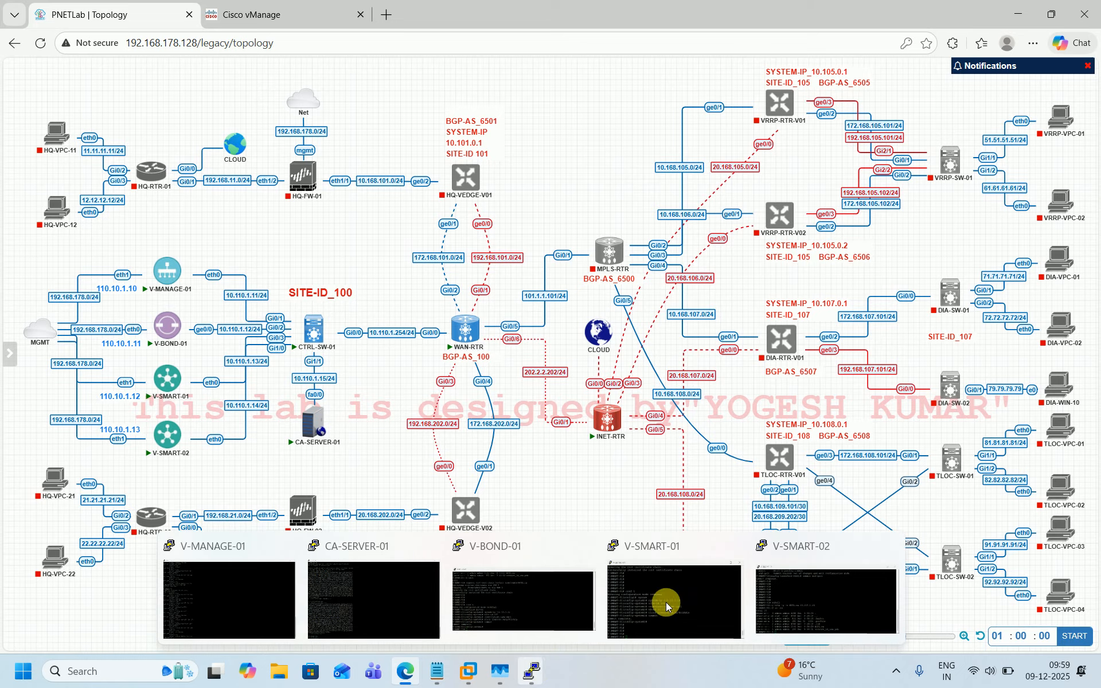
{"action": "left_click", "coordinate": [789, 577]}
{"action": "type", "text": "exit"}
{"action": "key", "text": "Return"}
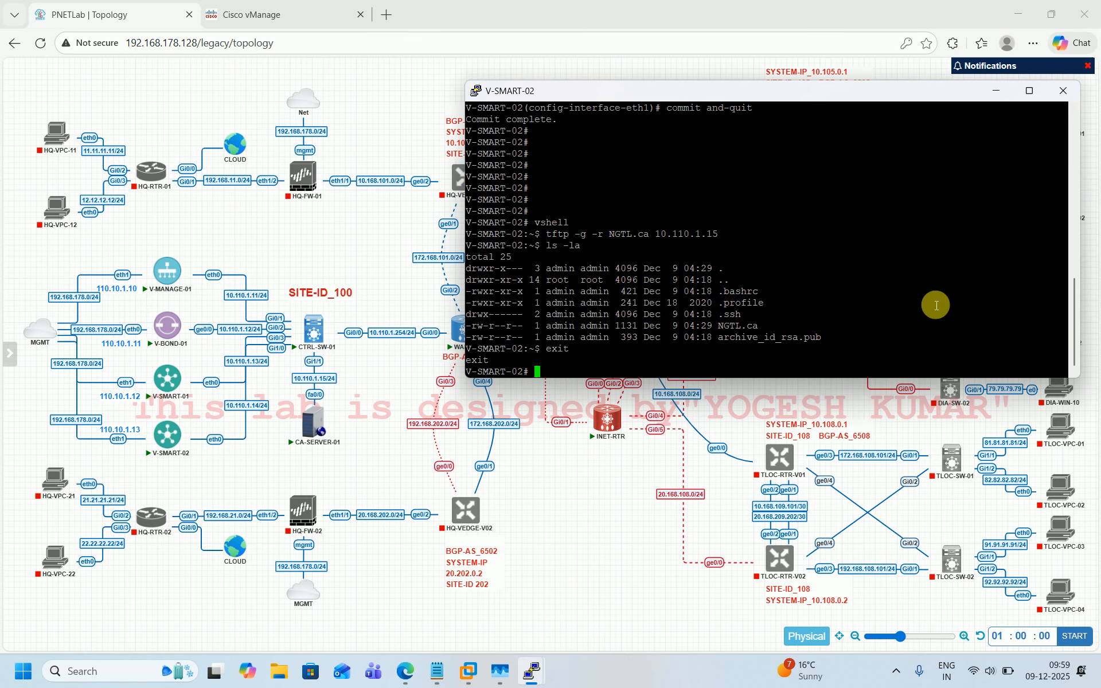
{"action": "key", "text": "Return"}
{"action": "key", "text": "Return"}
{"action": "key", "text": "Return"}
{"action": "right_click", "coordinate": [906, 191]}
{"action": "key", "text": "Return"}
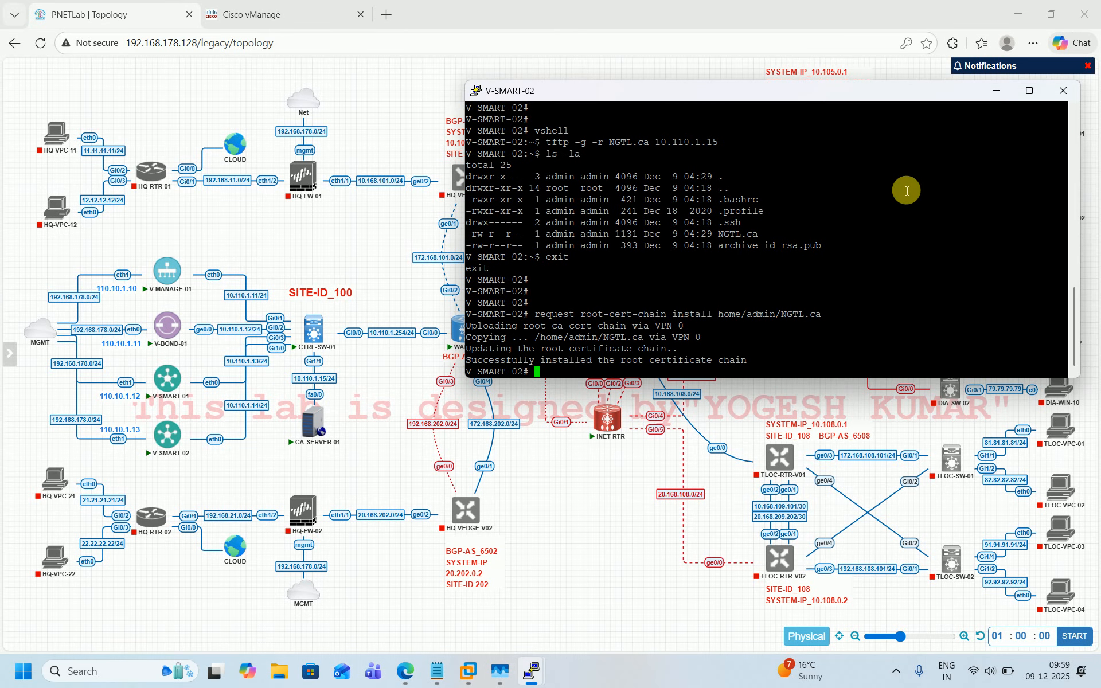
{"action": "left_click", "coordinate": [523, 397]}
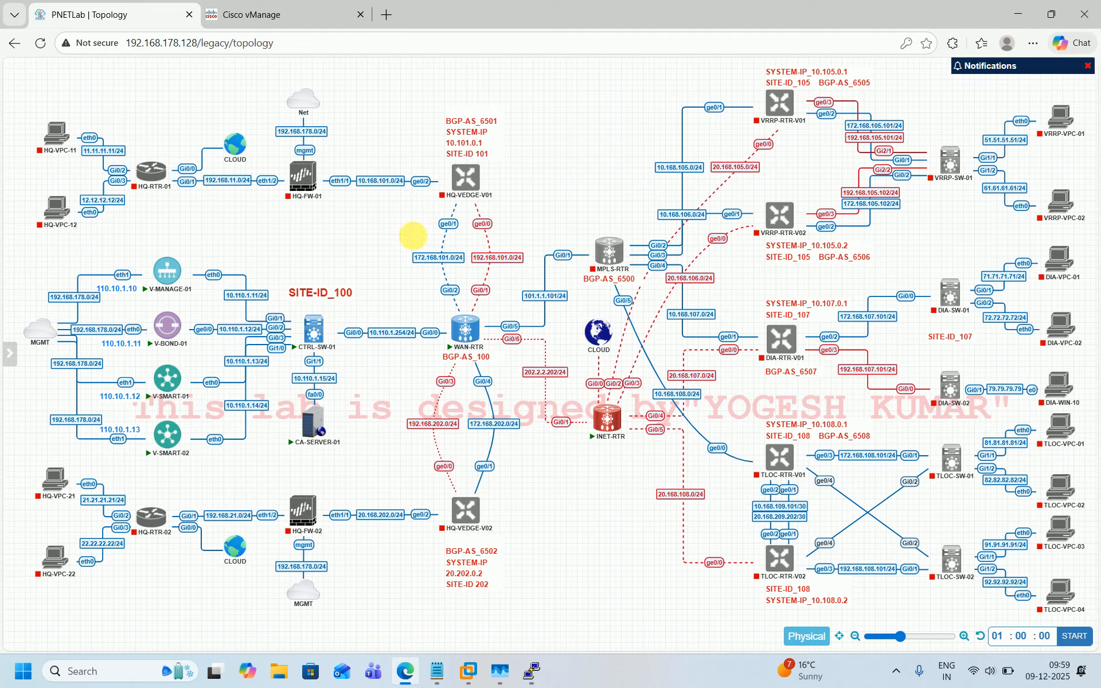
{"action": "left_click", "coordinate": [218, 5]}
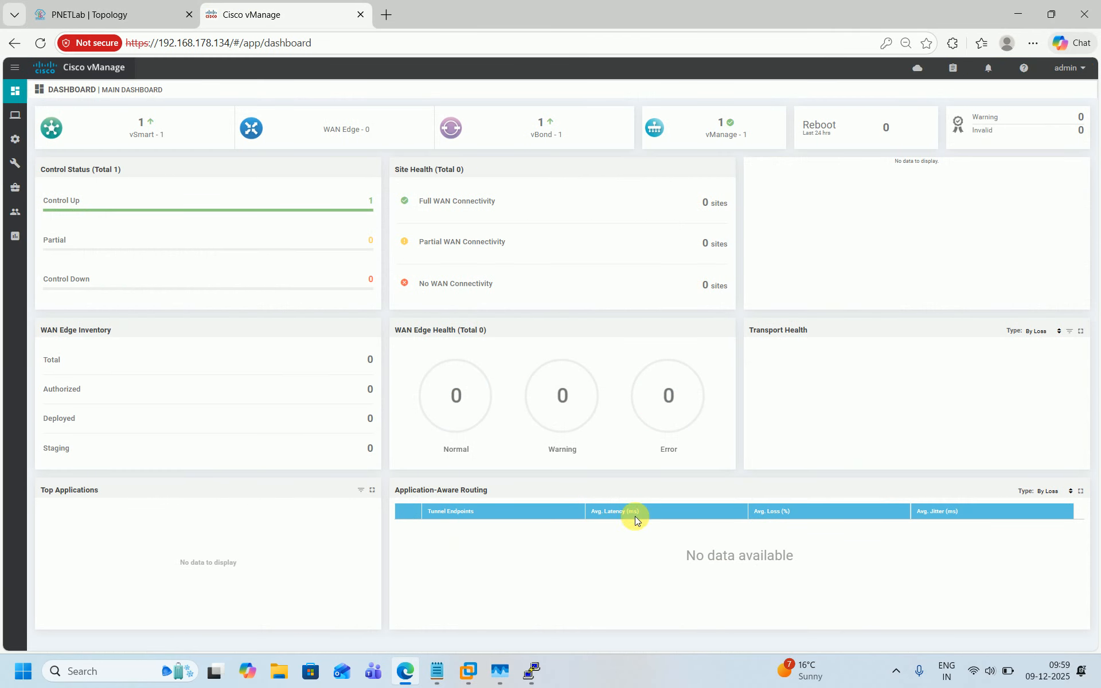
{"action": "left_click", "coordinate": [103, 4]}
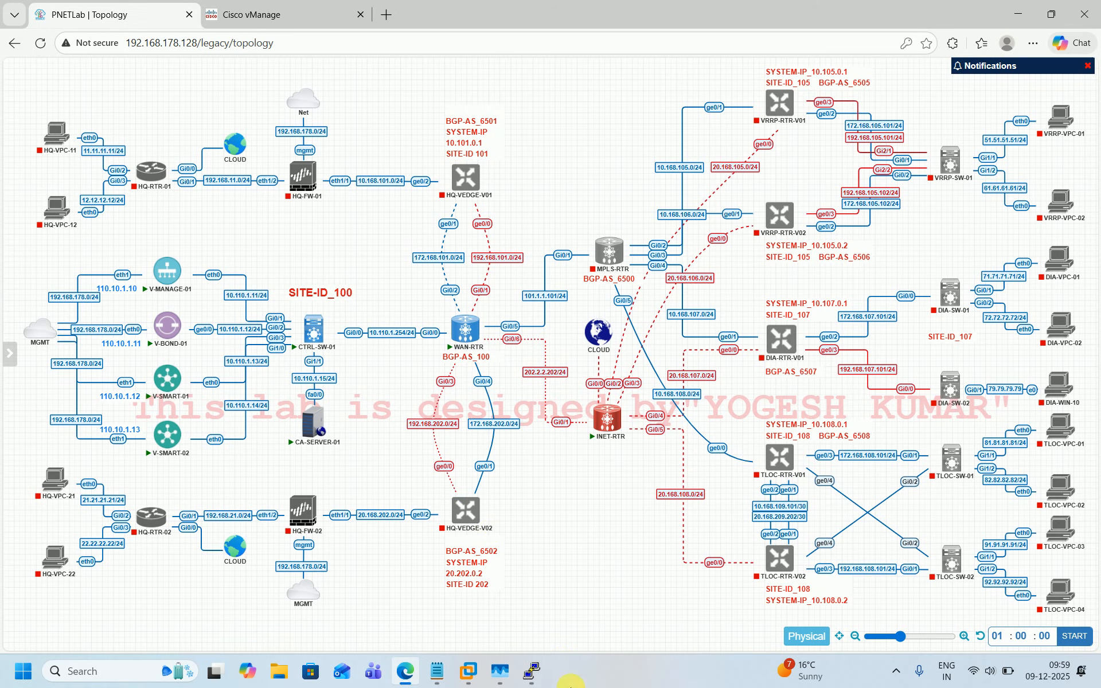
{"action": "mouse_move", "coordinate": [531, 671]}
{"action": "left_click", "coordinate": [818, 594]}
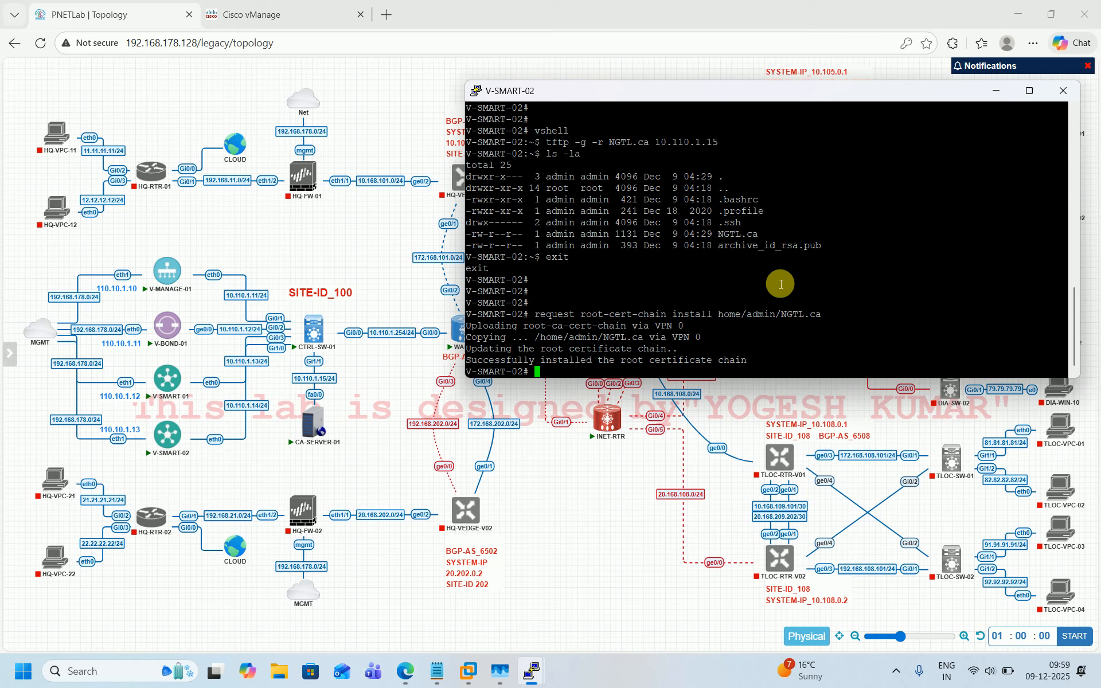
{"action": "key", "text": "Return"}
{"action": "key", "text": "Return"}
{"action": "key", "text": "Return"}
{"action": "key", "text": "Return"}
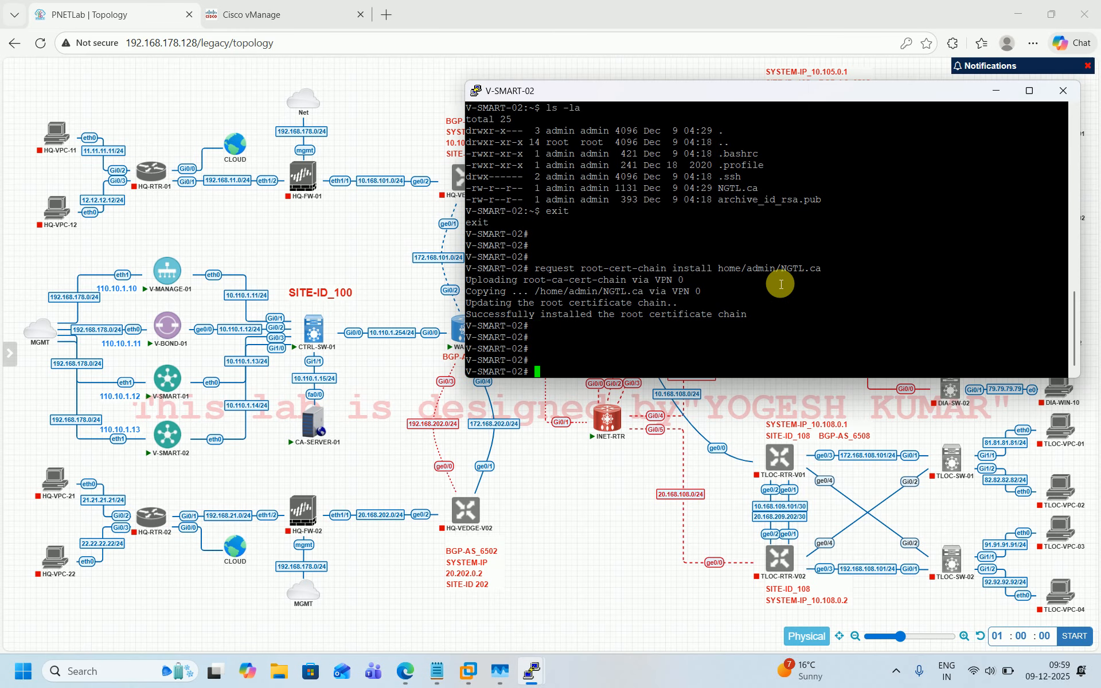
Step: Enter configuration mode and, under system, set system-ip 10.110.1.14 and site-id 100
{"action": "type", "text": "conf t"}
{"action": "key", "text": "Return"}
{"action": "type", "text": "system"}
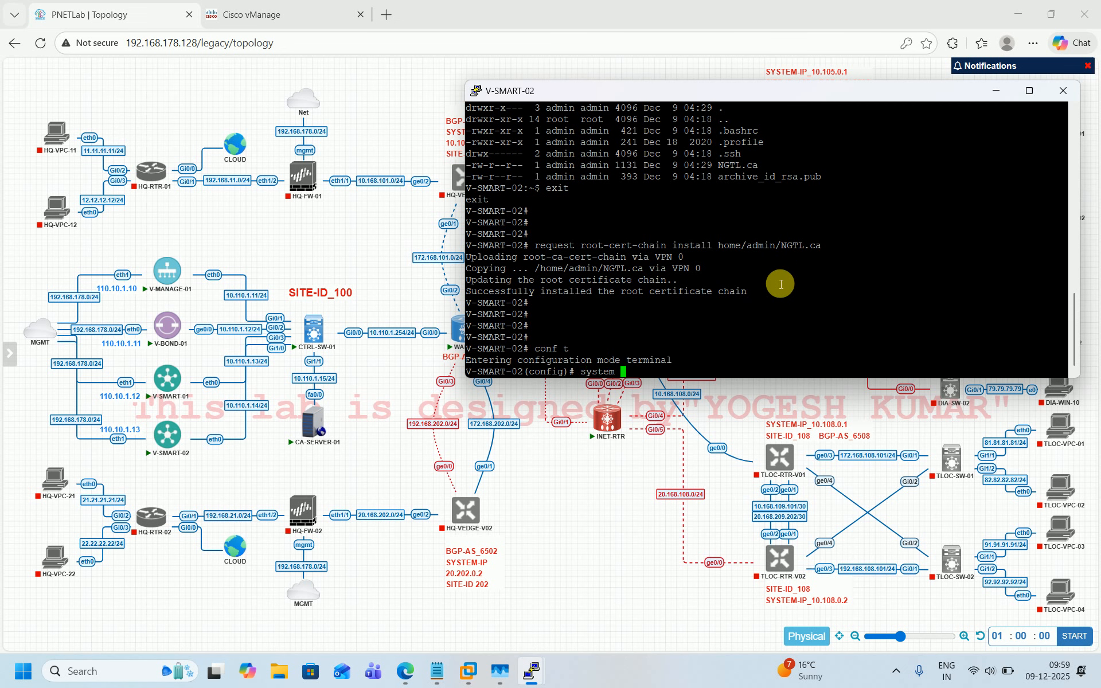
{"action": "key", "text": "Return"}
{"action": "type", "text": "system-"}
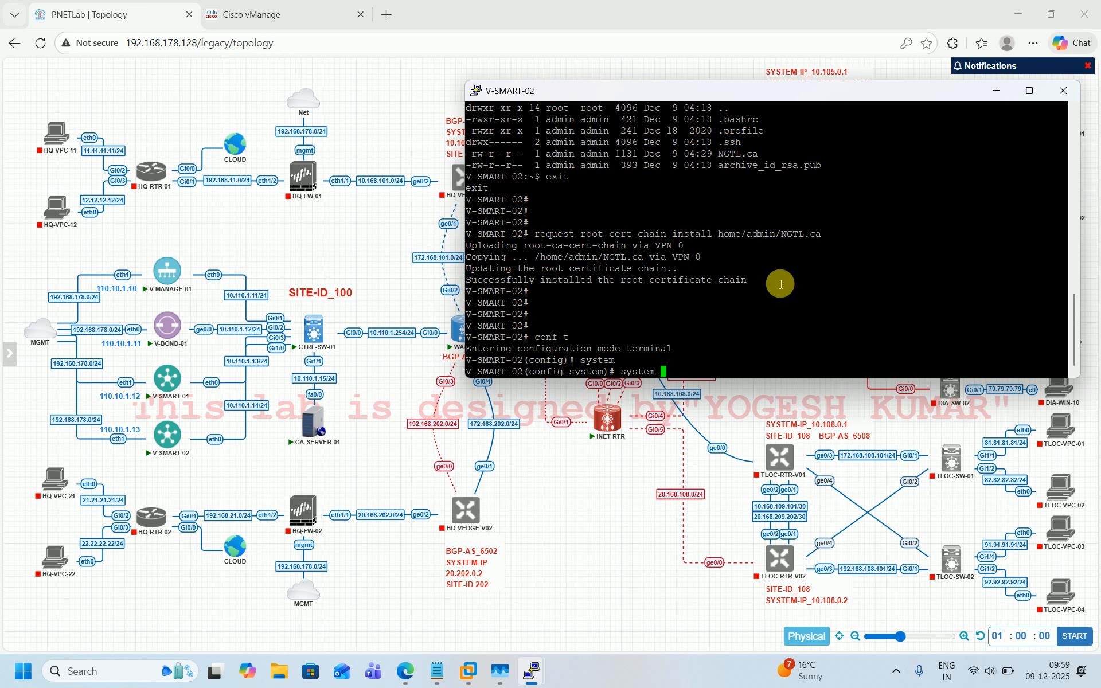
{"action": "type", "text": "ip 110.1."}
{"action": "key", "text": "BackSpace"}
{"action": "type", "text": "0.1.14"}
{"action": "key", "text": "Return"}
{"action": "type", "text": "site-id 100"}
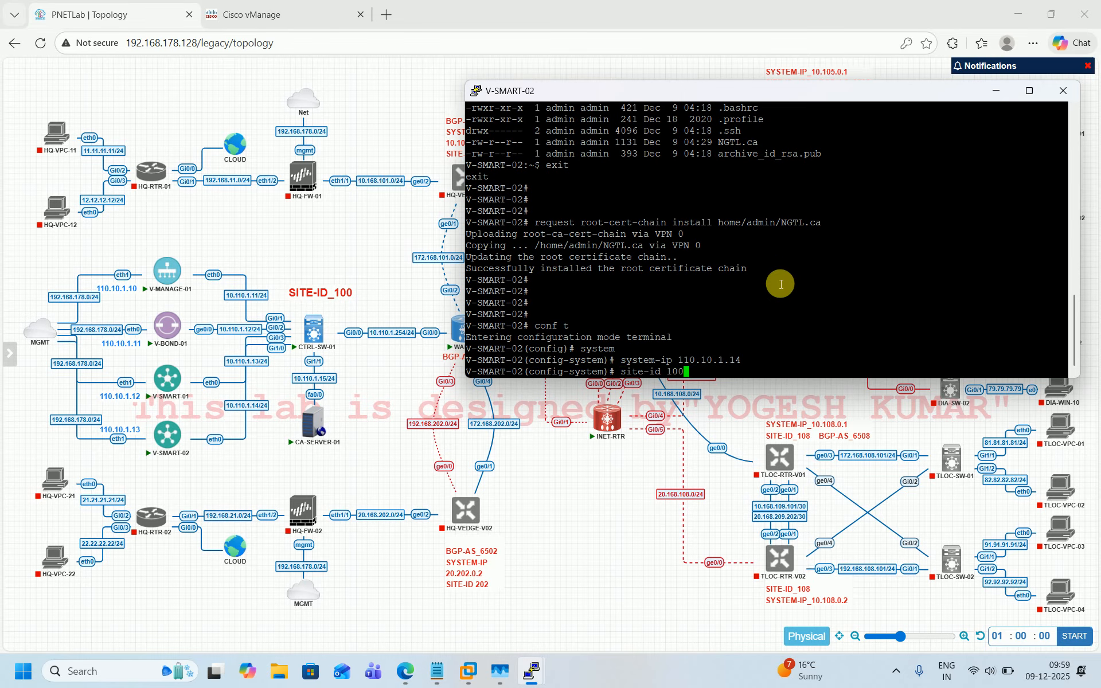
{"action": "key", "text": "Return"}
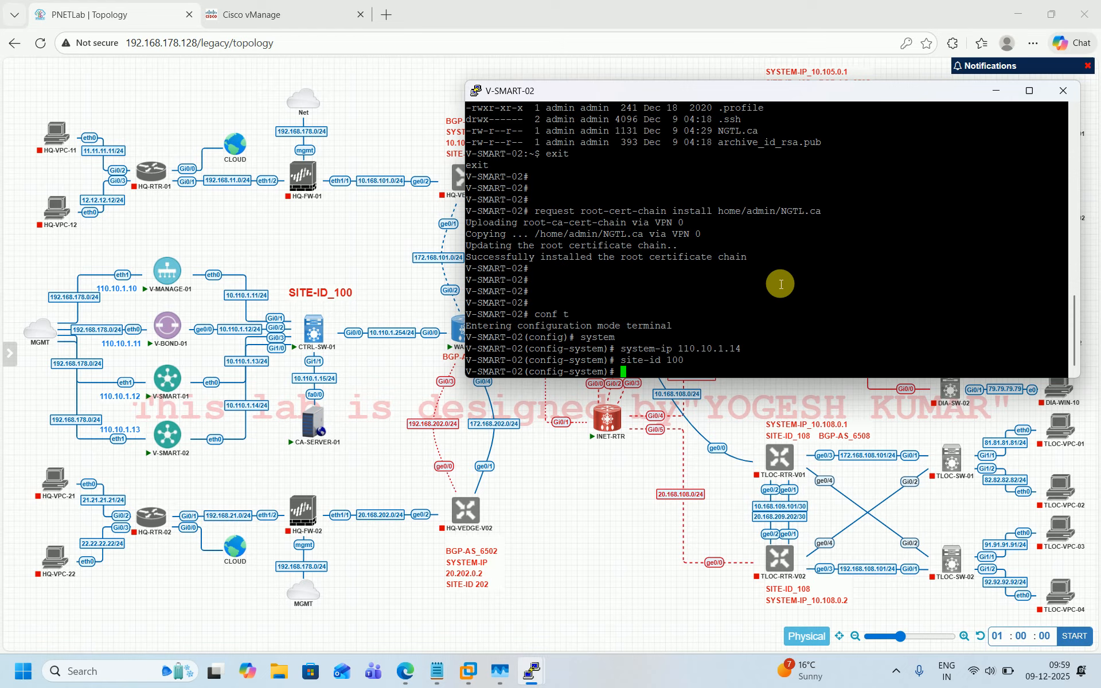
Step: Set the vBond address to 10.110.1.12 and the organization-name to ngtl
{"action": "type", "text": "vbond 10.110.1.12"}
{"action": "key", "text": "Return"}
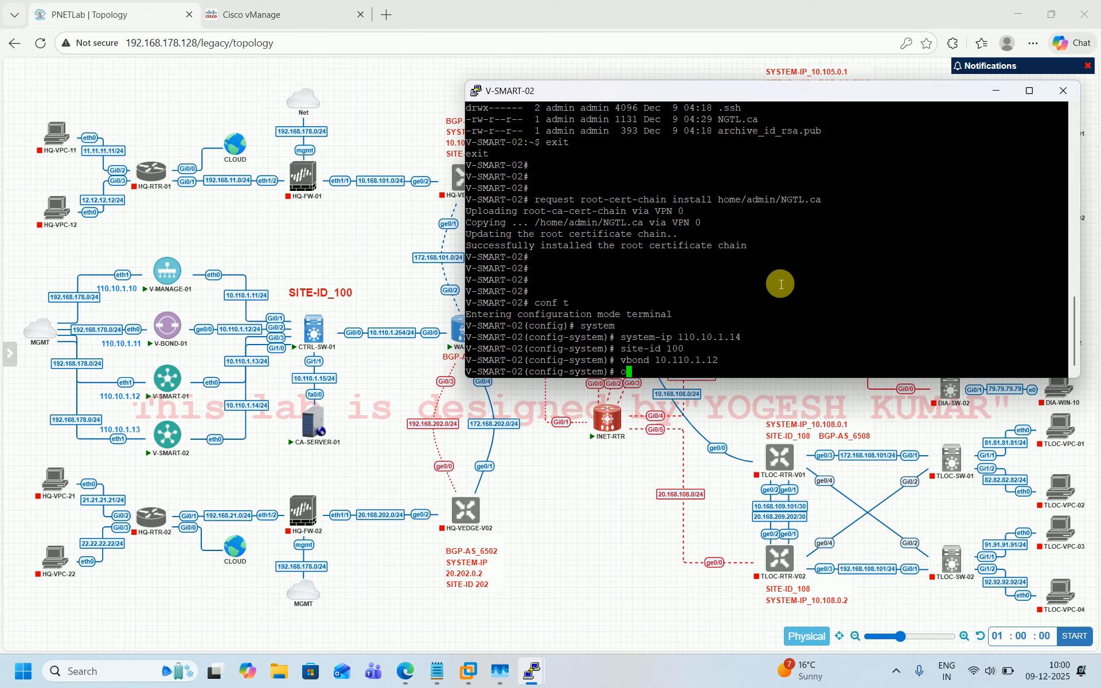
{"action": "type", "text": "org"}
{"action": "key", "text": "Tab"}
{"action": "type", "text": "ngtl"}
{"action": "key", "text": "Return"}
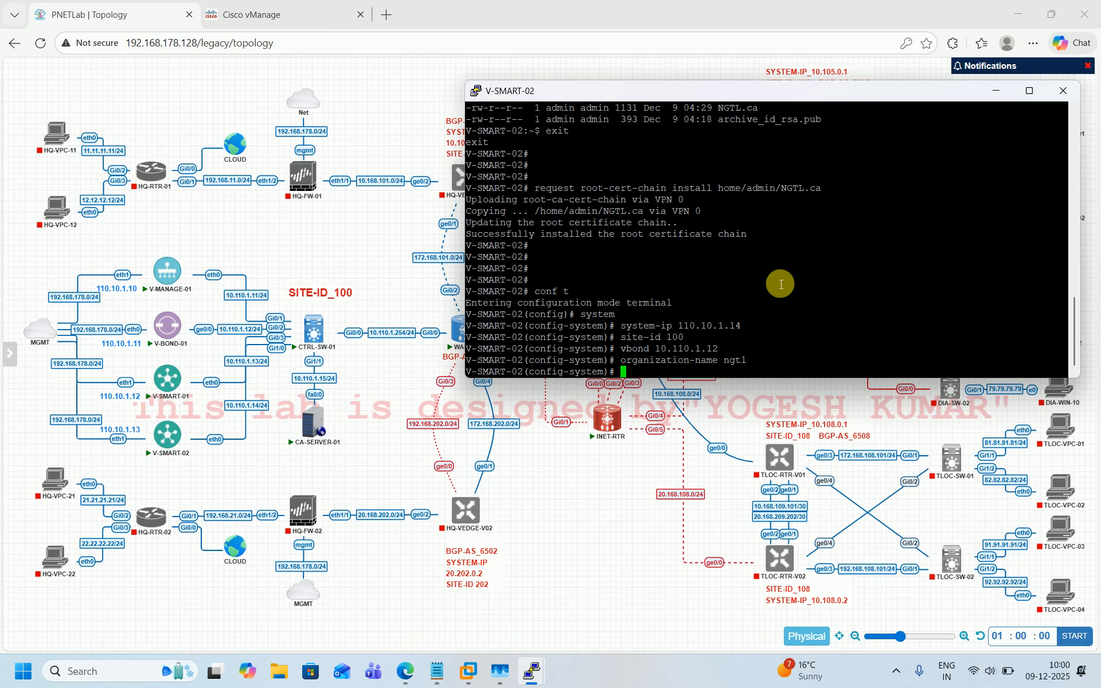
Step: Set clock timezone Asia/Kolkata, commit the system configuration, and return to exec mode
{"action": "type", "text": "clock timezone Asia/Ko"}
{"action": "type", "text": "lkata"}
{"action": "key", "text": "Return"}
{"action": "type", "text": "commit"}
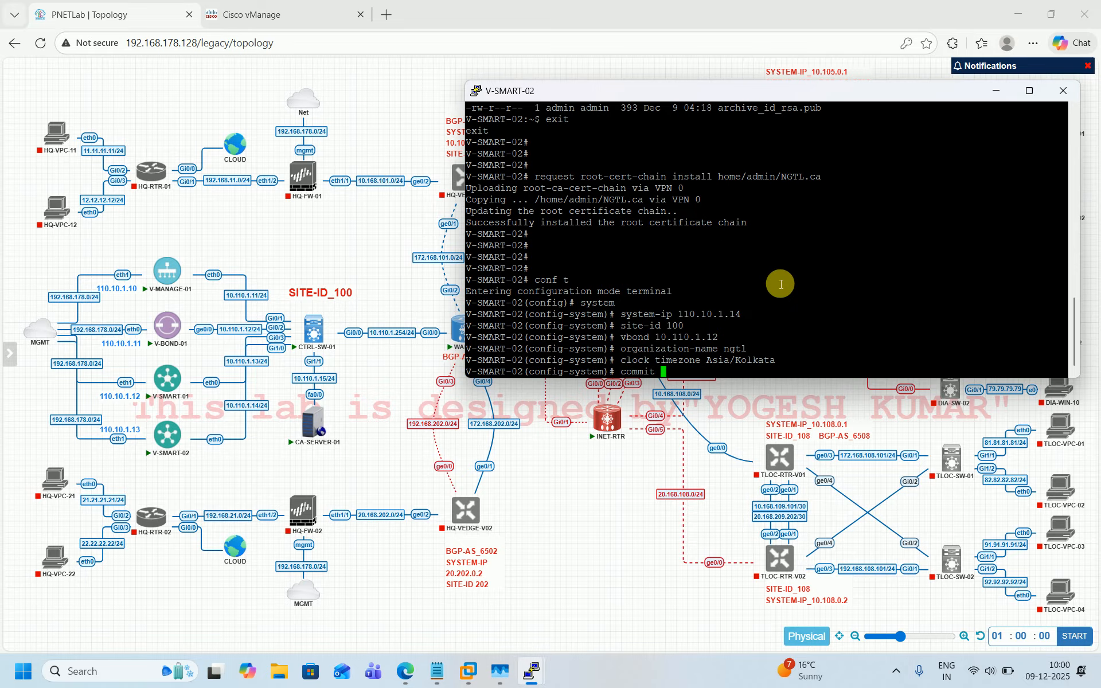
{"action": "key", "text": "Return"}
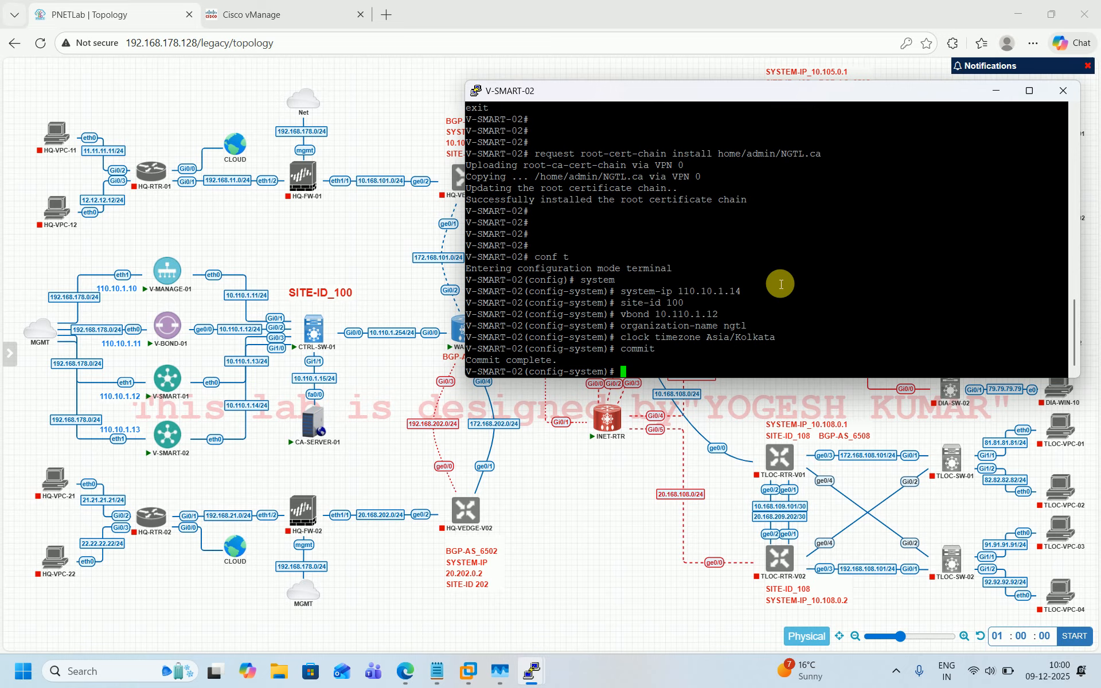
{"action": "key", "text": "ctrl+z"}
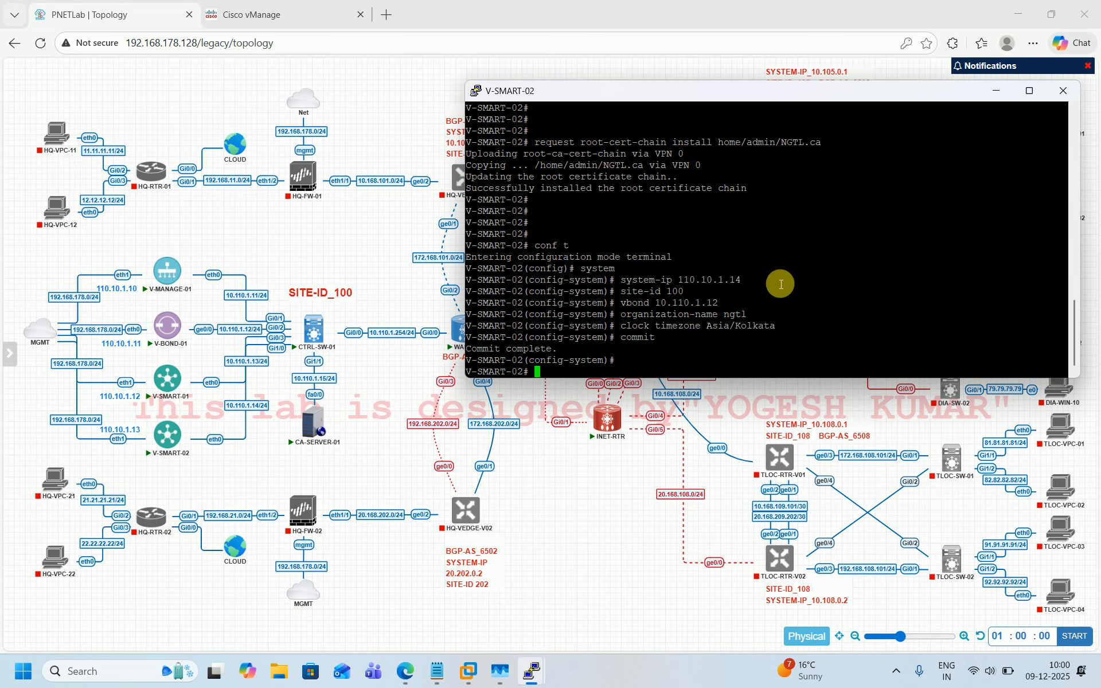
{"action": "key", "text": "Return"}
{"action": "key", "text": "Return"}
{"action": "key", "text": "Return"}
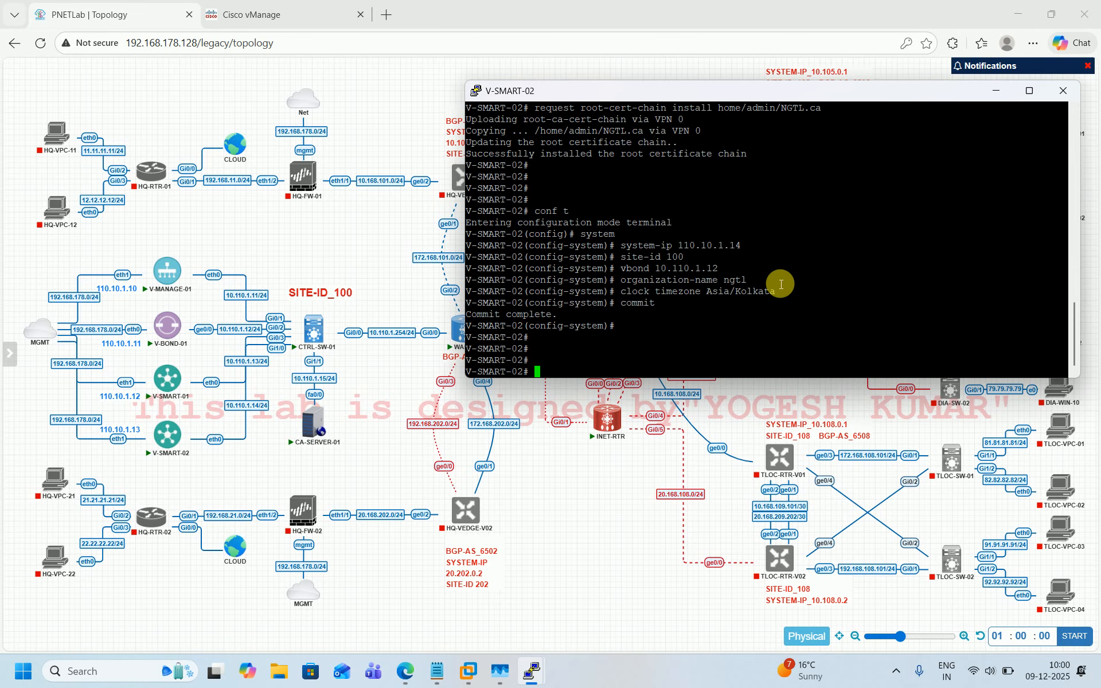
Step: In vManage, add a vSmart controller at 10.110.1.14 with username admin and the device password, generating a CSR
{"action": "left_click", "coordinate": [307, 3]}
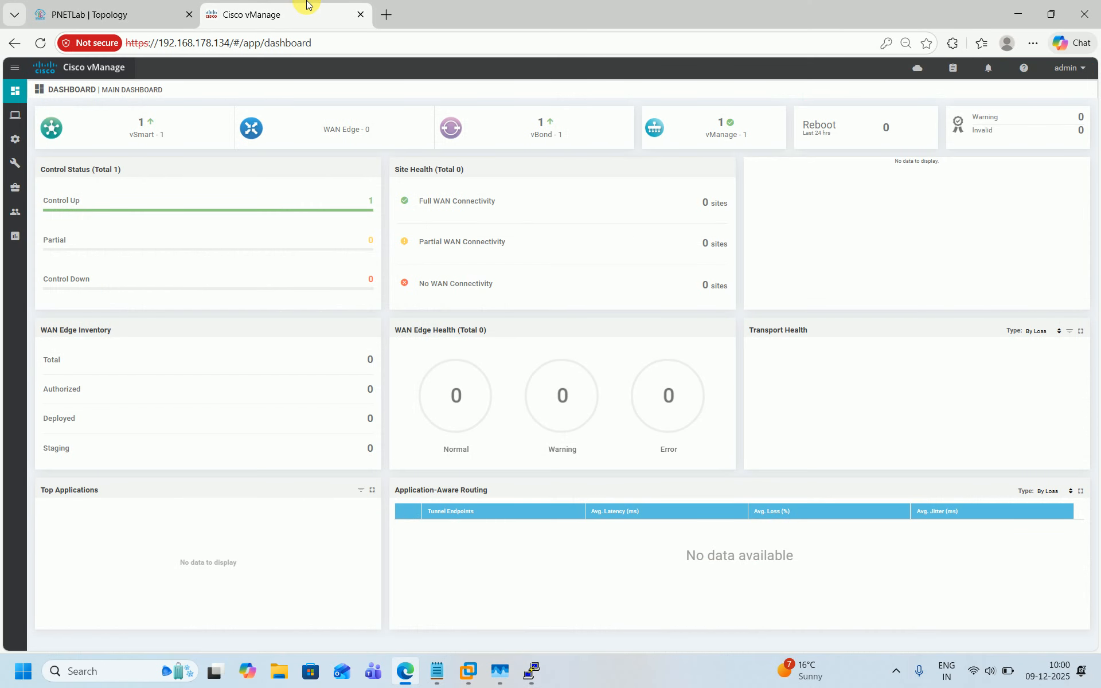
{"action": "mouse_move", "coordinate": [15, 139]}
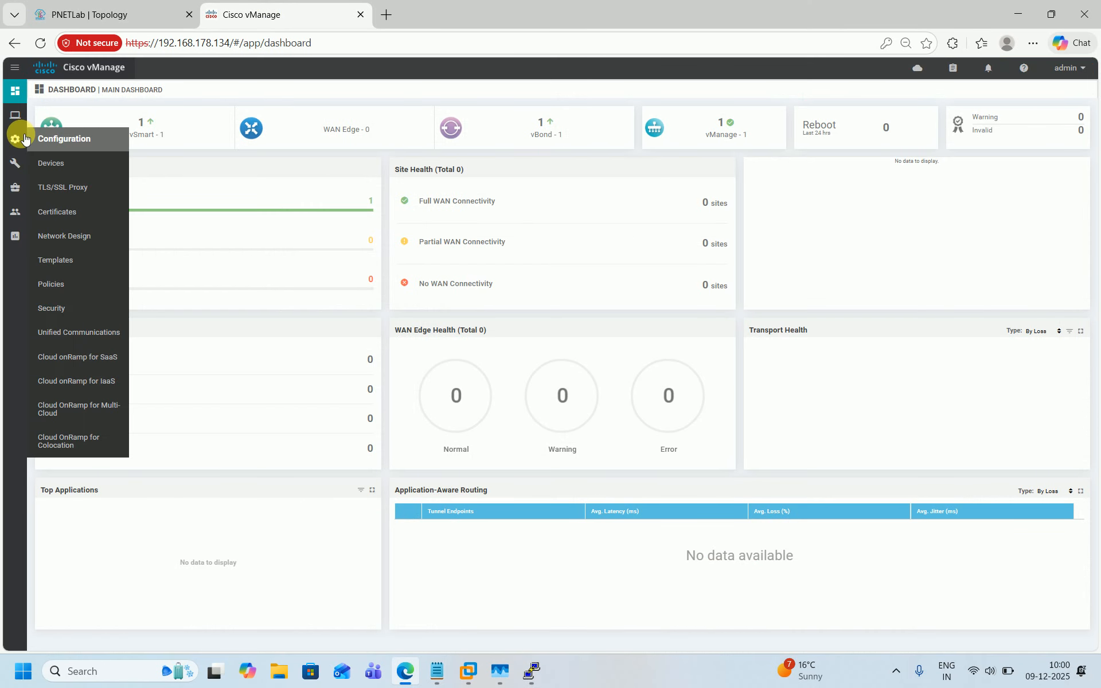
{"action": "left_click", "coordinate": [50, 166]}
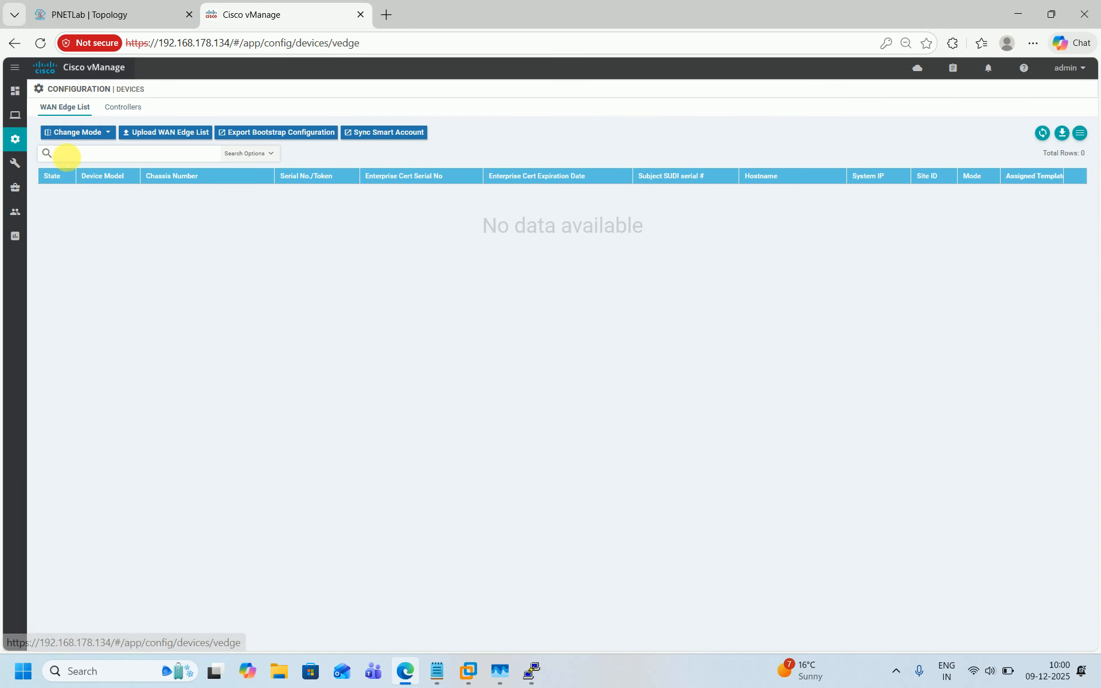
{"action": "left_click", "coordinate": [137, 109]}
{"action": "left_click", "coordinate": [94, 137]}
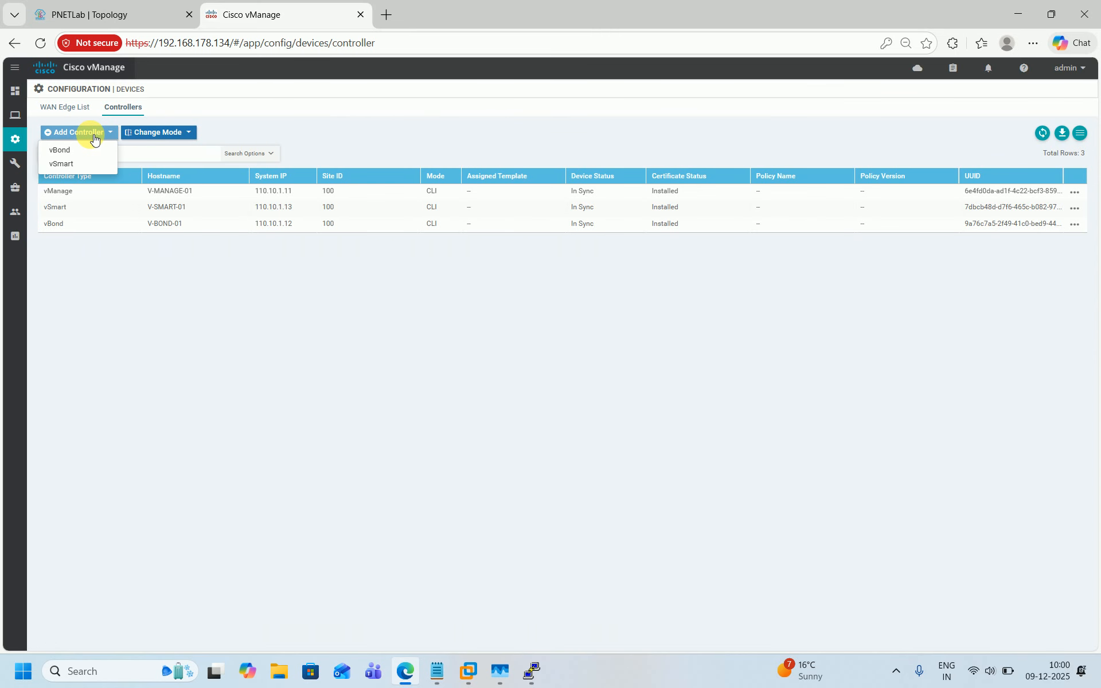
{"action": "left_click", "coordinate": [57, 164]}
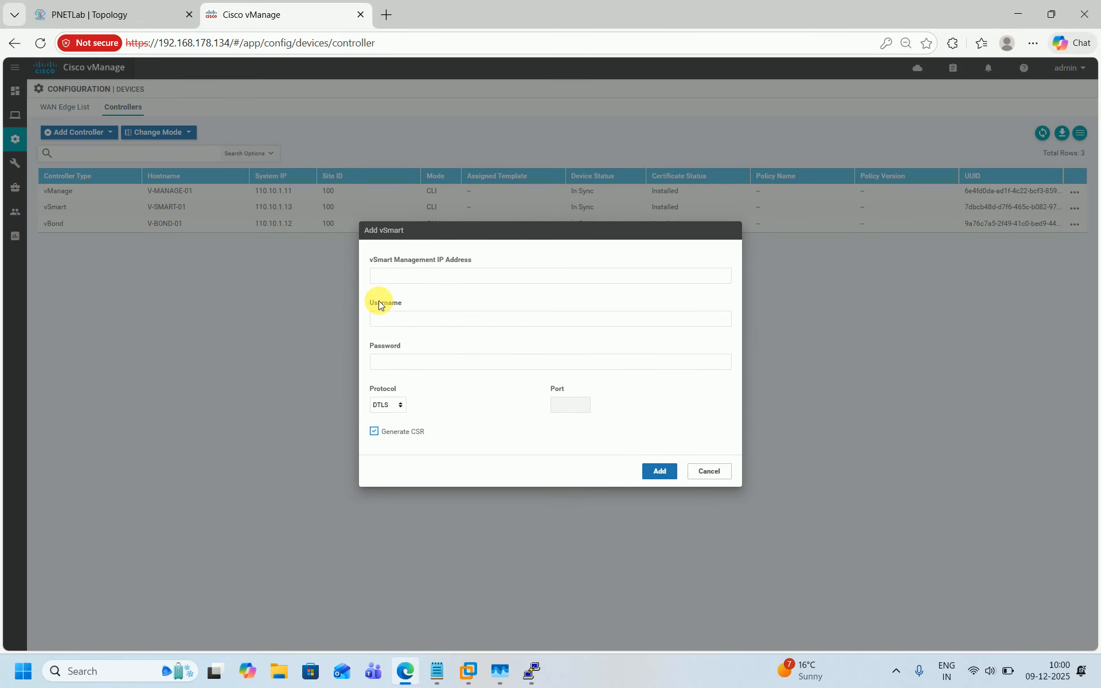
{"action": "left_click", "coordinate": [460, 280]}
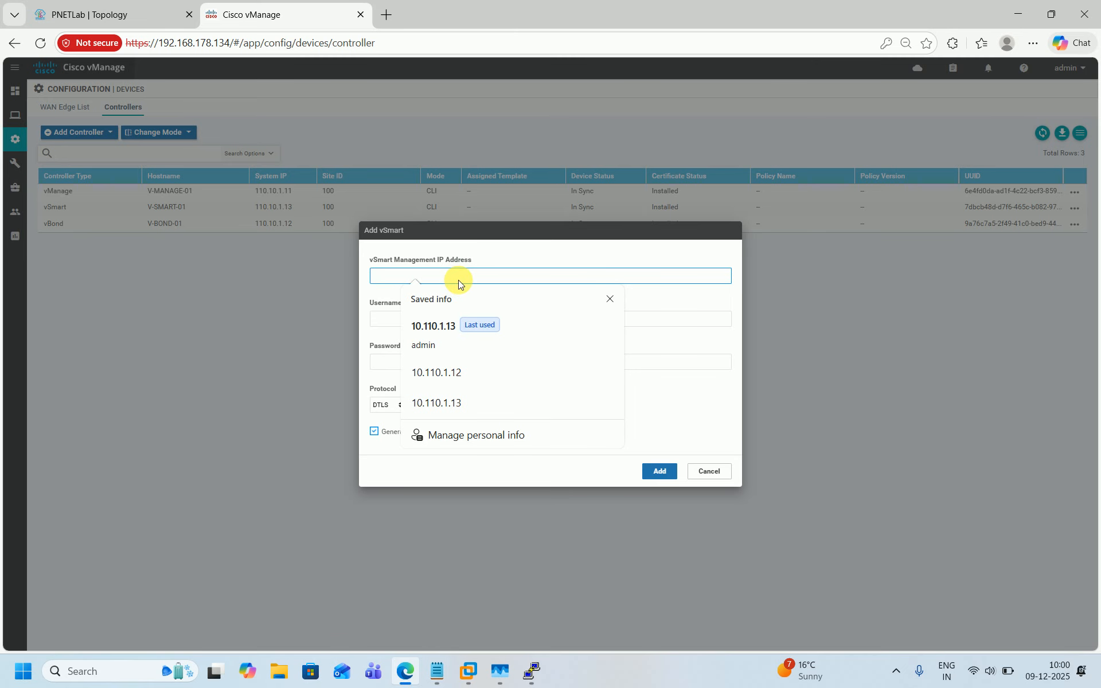
{"action": "left_click", "coordinate": [434, 332]}
{"action": "key", "text": "BackSpace"}
{"action": "type", "text": "4"}
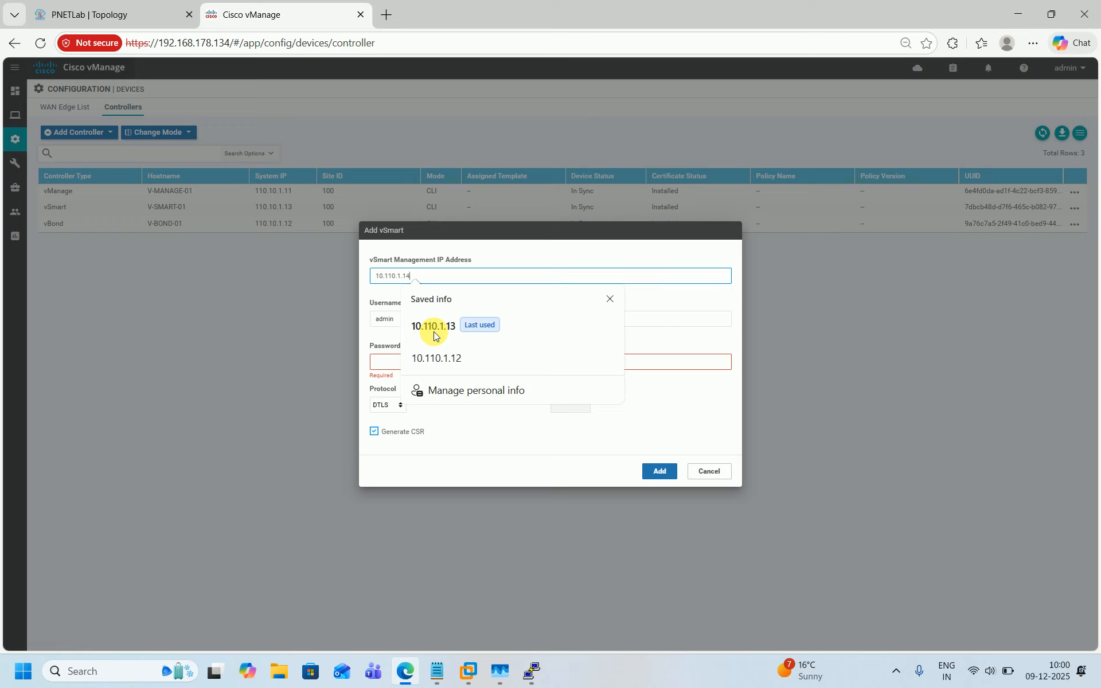
{"action": "key", "text": "Escape"}
{"action": "left_click", "coordinate": [414, 318]}
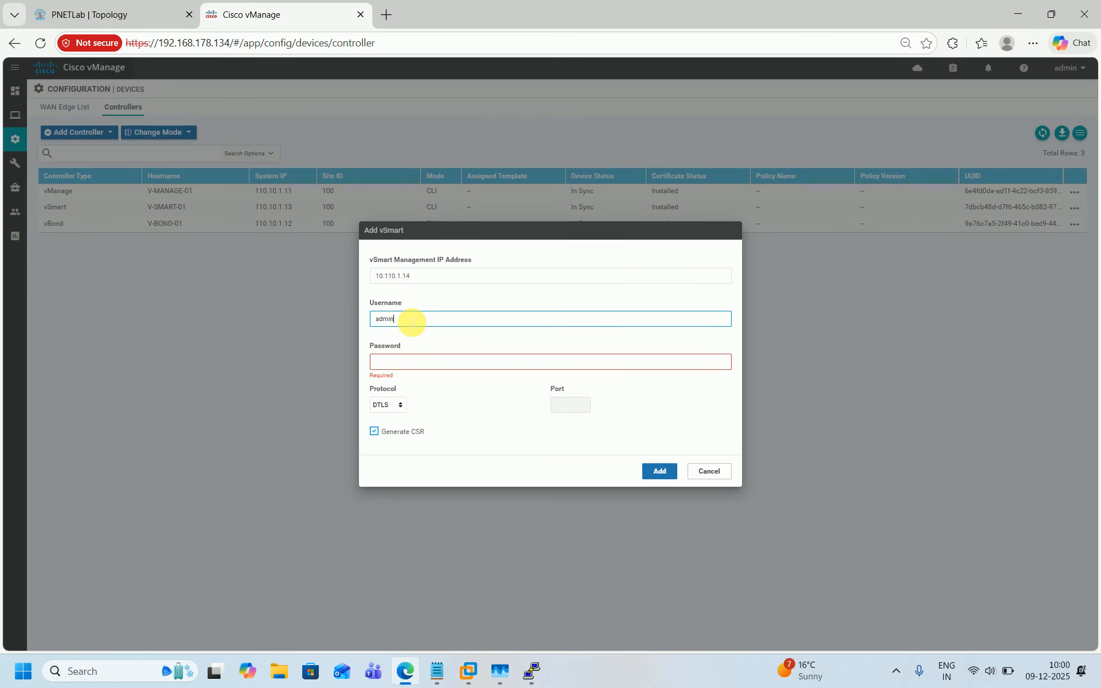
{"action": "left_click", "coordinate": [411, 367]}
{"action": "type", "text": "••"}
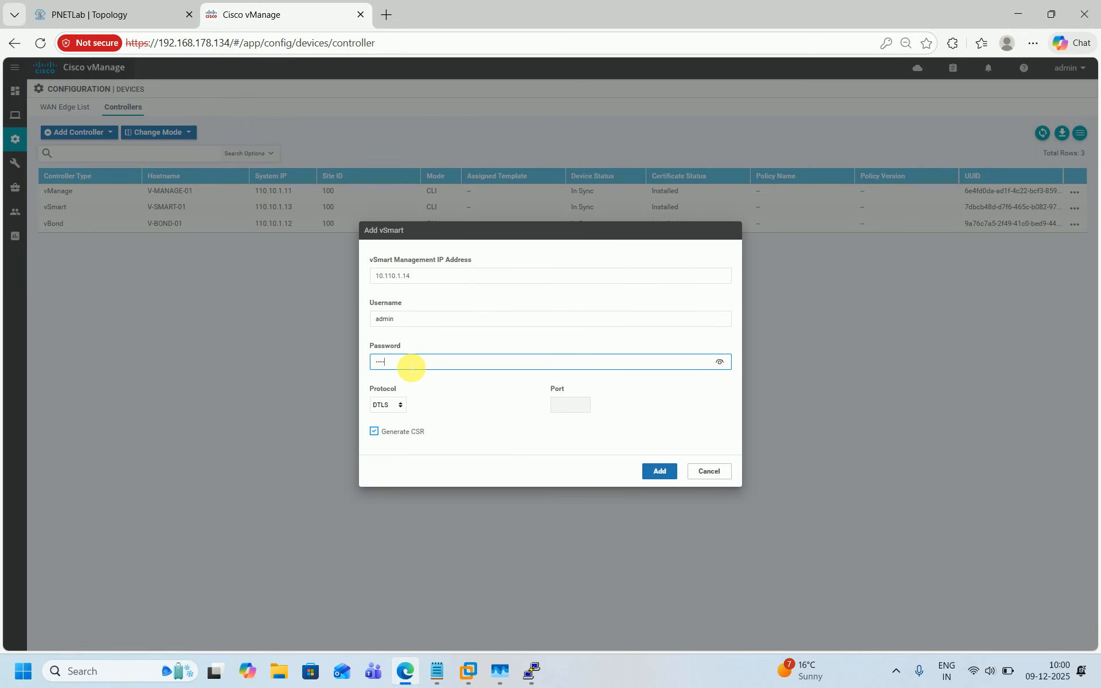
{"action": "left_click", "coordinate": [659, 470]}
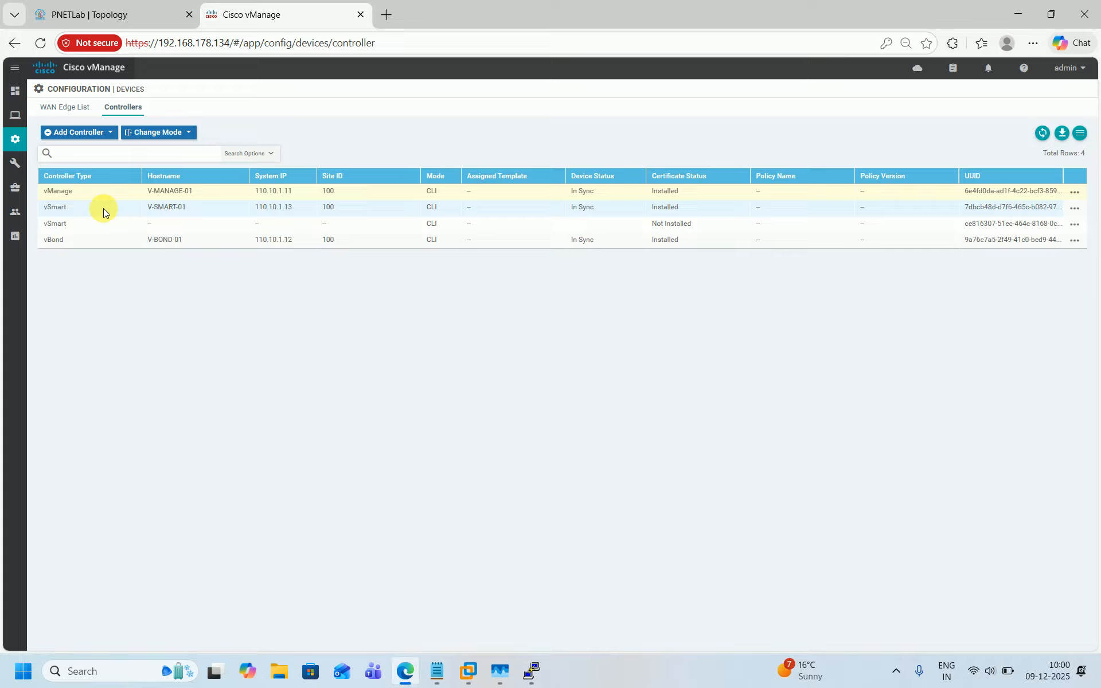
Step: Open the CSR of the new vSmart at 10.110.1.14 from the controller certificates list and paste it into a Notepad document
{"action": "mouse_move", "coordinate": [15, 139]}
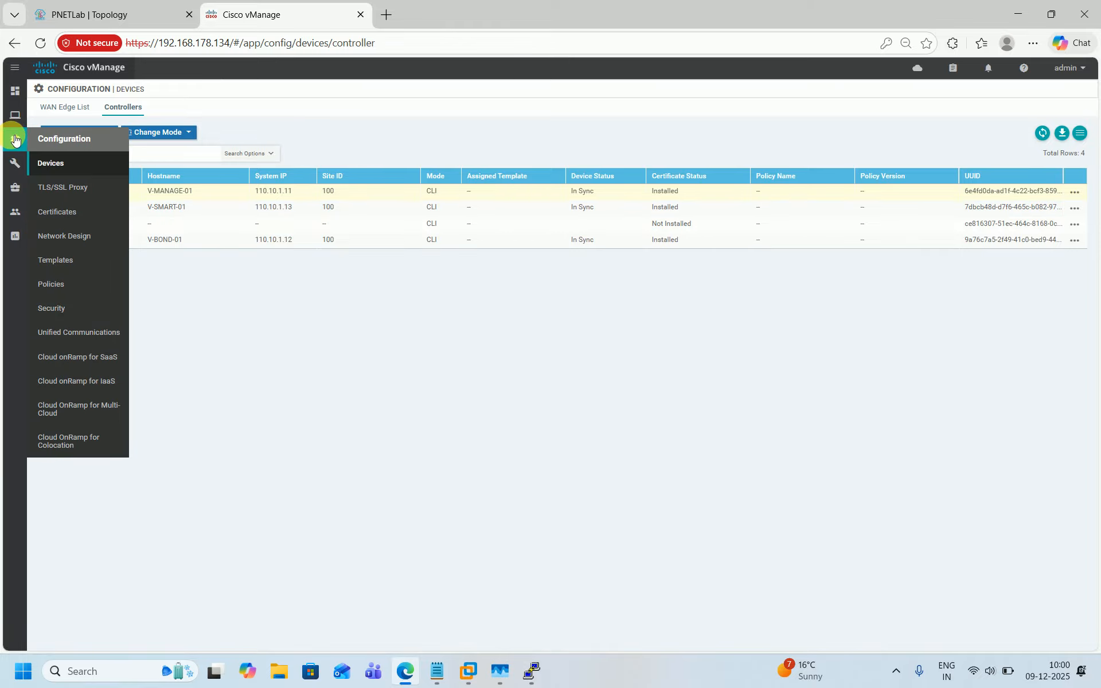
{"action": "left_click", "coordinate": [69, 213]}
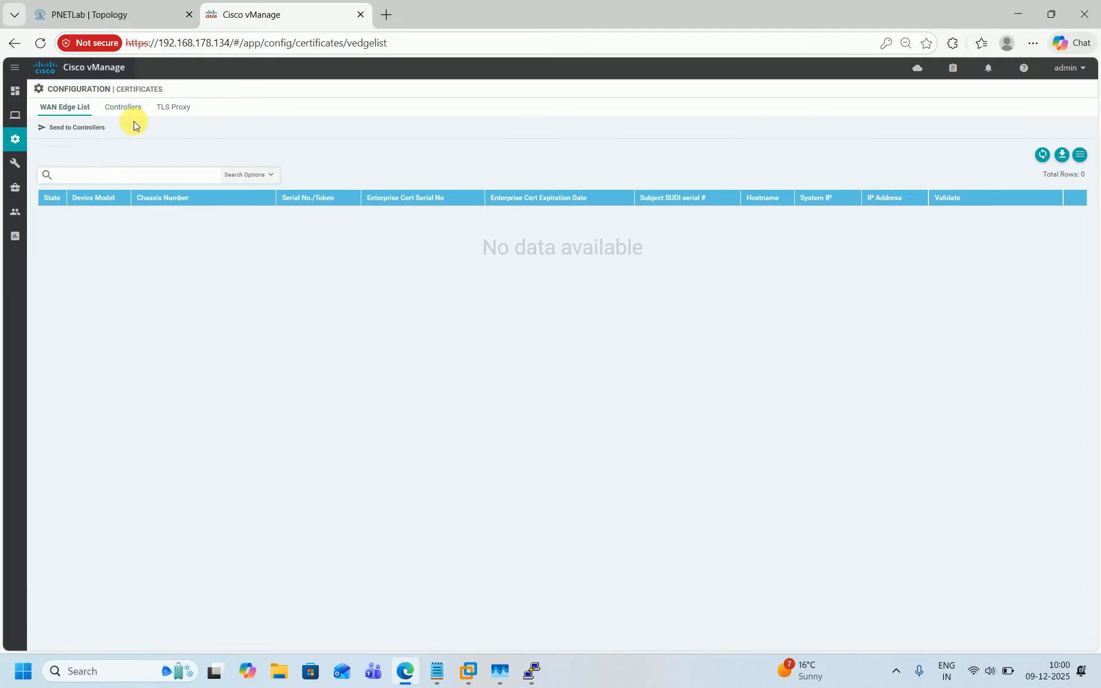
{"action": "left_click", "coordinate": [141, 109]}
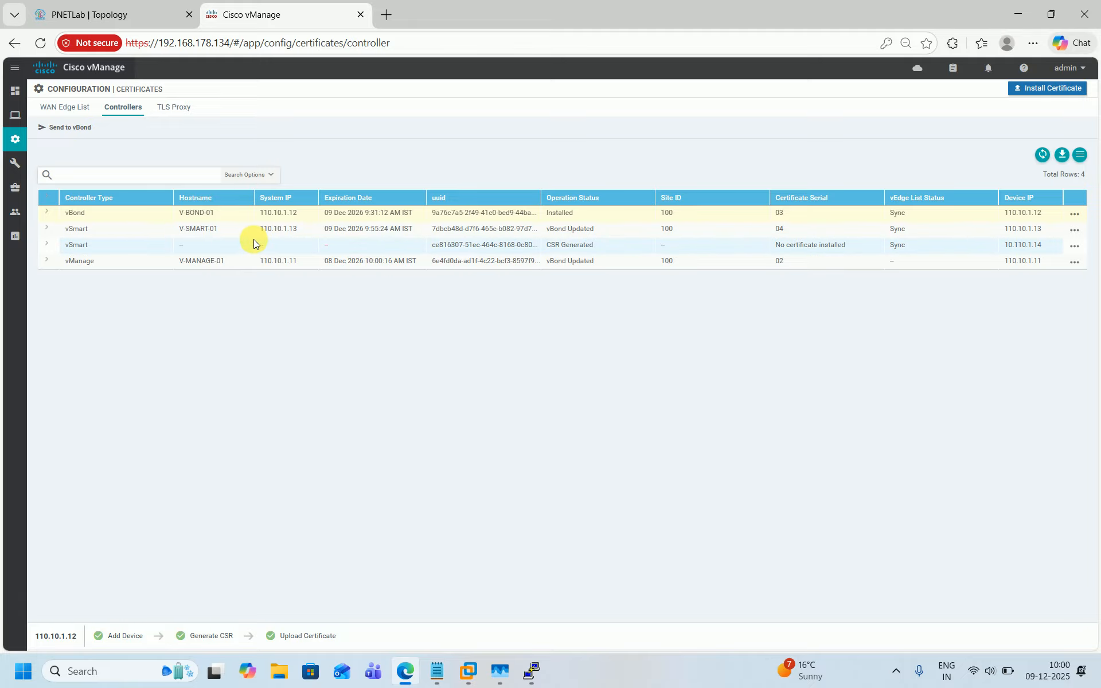
{"action": "left_click", "coordinate": [254, 247]}
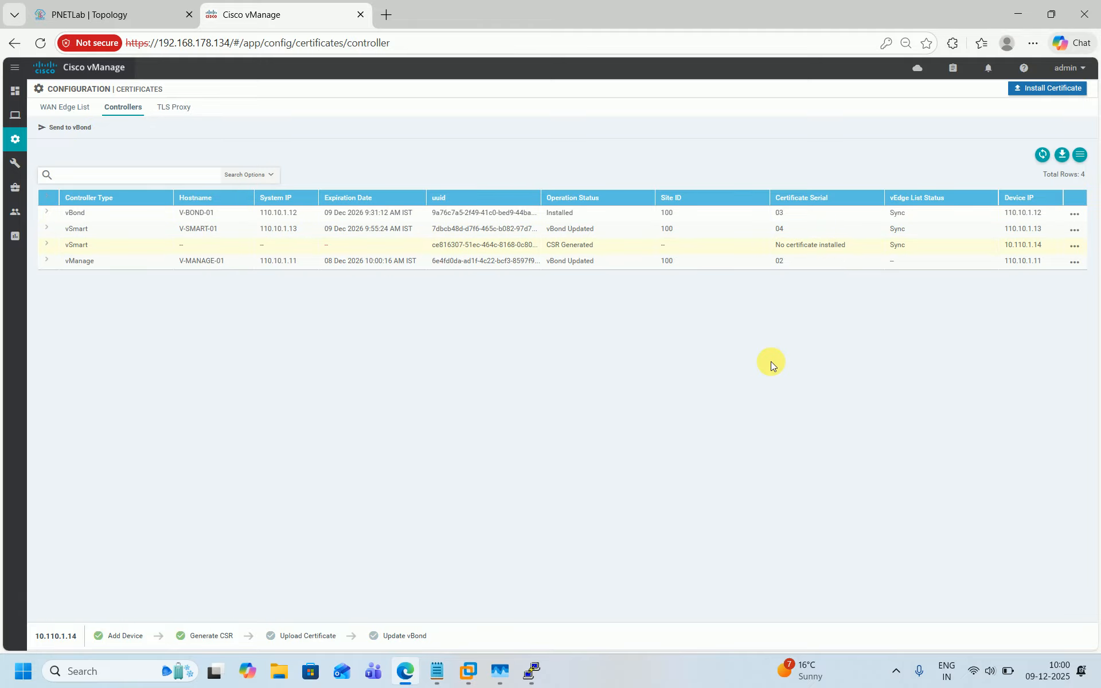
{"action": "left_click", "coordinate": [1074, 246]}
{"action": "left_click", "coordinate": [1042, 270]}
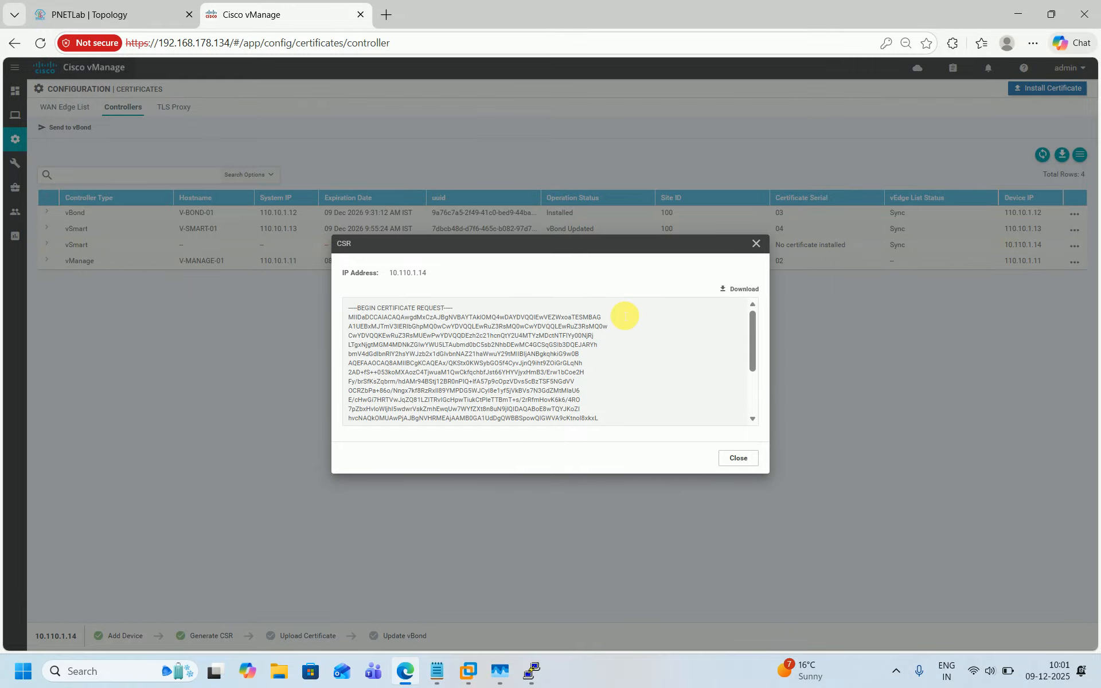
{"action": "key", "text": "ctrl+a"}
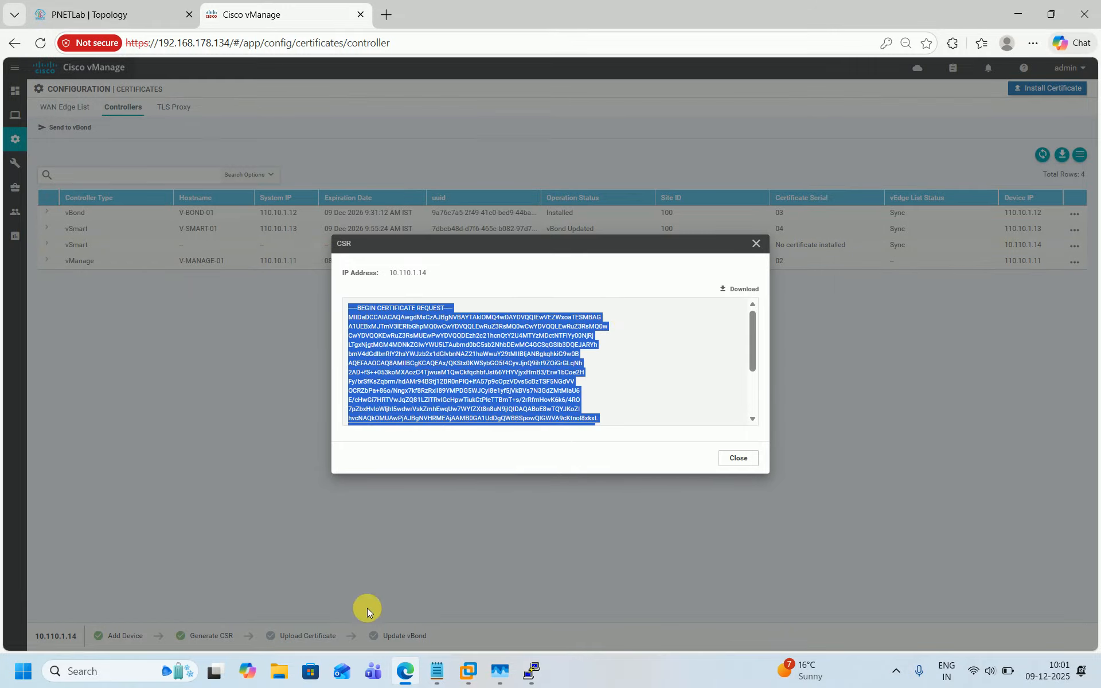
{"action": "left_click", "coordinate": [437, 671]}
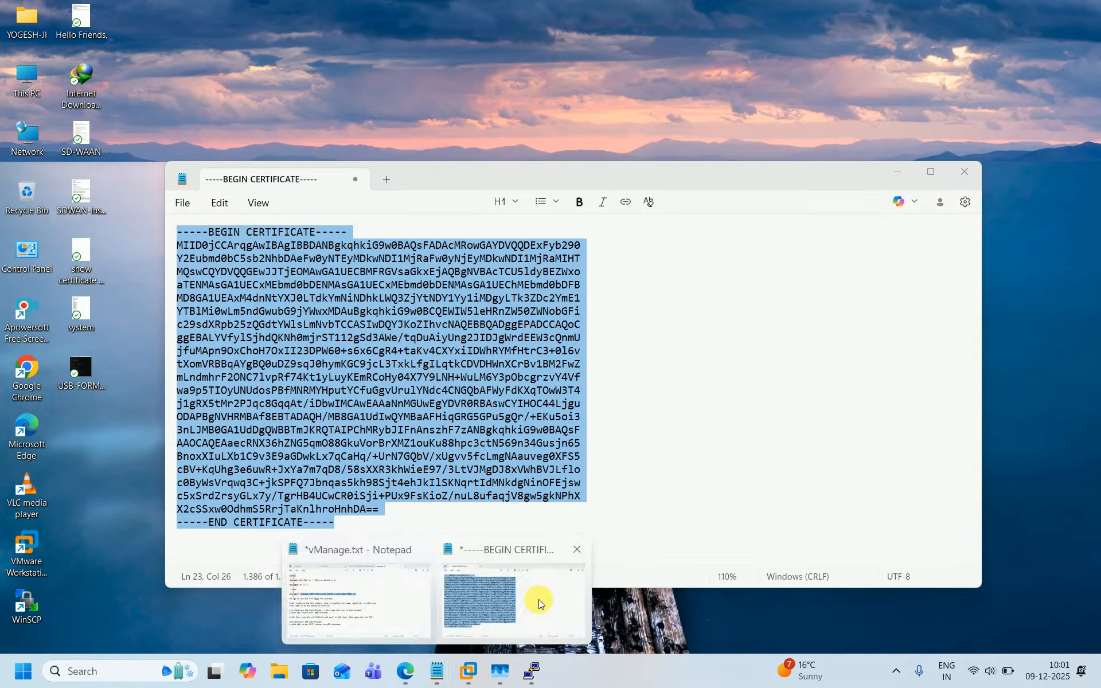
{"action": "left_click", "coordinate": [538, 600]}
{"action": "key", "text": "Delete"}
{"action": "type", "text": "-----BEGIN CERTIFICATE REQUEST----- MIIDaDCCAlACAQAwgdMxCzAJBgNVBAYTAklOMQ4wDAYDVQQIEwVEZWxoaTESMBAG A1UEBxMJTmV3IERlbGhpMQ0wCwYDVQQLEwRuZ3RsMQ0wCwYDVQQLEwRuZ3RsMQ0w CwYDVQQKEwRuZ3RsMUEwPwYDVQQDEzh2c21hcnQtY2U4MTYzMDctNTFlYy00NjRj LTgxNjgtMGM4MDNkZGIwYWU5LTAubmd0bC5sb2NhbDEwMC4GCSqGSIb3DQEJARYh bmV4dGdlbnRlY2hsYWJzb2x1dGlvbnNAZ21haWwuY29tMIIBIjANBgkqhkiG9w0B AQEFAAOCAQ8AMIIBCgKCAQEAx/QKStx0KWSybGO5f4CyvJjnQ9iht9ZOiGrGLqNh 2AD+fS++053koMXAozC4TjwuaM1QwCkfqchbfJst66YHYVjyxHmB3/Erw1bCoe2H Fy/brSfKsZqbrm/hdAMr94BStj12BR0nPIQ+lfA57p9cOpzVDvs5cBzTSF5NGdVV OCRZbPa+86o/Ngx7kf8RzRxlI89YMPDG5WJCyI8e1yf5jVkBVs7N3GdZMtMlaU6 E/cHWGi7HRTVwJqZQ81LZlTRvIGcHpwTiukCtPleTTBmT+s/2rRfmHovK6k6/4RO 7pZbxHvloWljhI5wdwrVskZmhEwqUw7WYfZXt8n8uN9jlQIDAQABoE8wTQYJKoZI hvcNAQkOMUAwPjAJBgNVHRMEAjAAMB0GA1UdDgQWBBSpowQIGWVA9cKtnol8xkxL qfDWTjASBgNVHREECzAJggc4LjguOC44MA0GCSqGSIb3DQEBCwUAA4IBAQBWkA/9 jJE1keZeMxVpONx8XNJiDl3RdNFABOAiAvr4CRTODXHWlkw5md7geAtA55Rkc+dm 8pe9jjt/WH6qdZV1YJSwq7wwYMhxp/1gLDccWACHt5Eu+riYBCItFIv9nj6LrUJr InE0g8cHZYG+STFv6ykn5nXOBlAuJd3YXnxxbc5KFA1lwu59HxVuURMIbdq4DEDq n9tAkTSsZH5vS3ROZu0m3/CR9ZCd2vhUhiAiW5qpavhqW6WeMBMNcEDfTdKMz46G kQu9BQR3cRbXXG0IQCmfajD1ictJhjSh9gNiJVutdQRui7DNPpkT/H2Tajcdt+pt yJKiKM+Z9ccODzlh -----END CERTIFICATE REQUEST-----"}
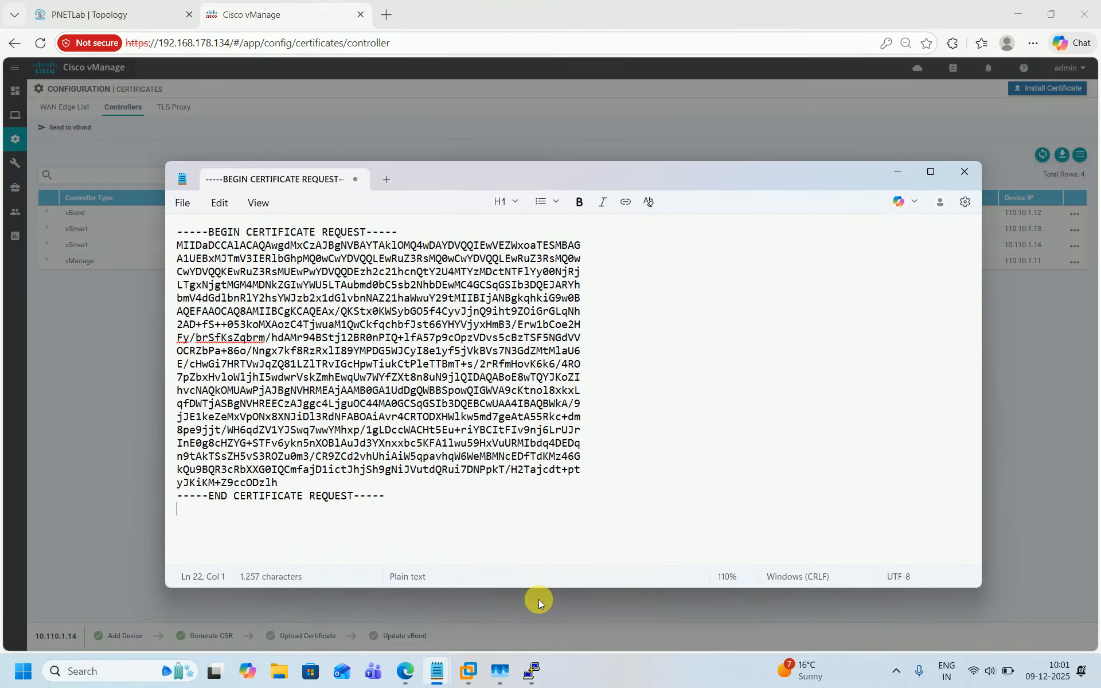
Step: Copy the command crypto pki server NGTL request pkcs10 terminal from the notes file and run it on CA-SERVER-01
{"action": "mouse_move", "coordinate": [443, 678]}
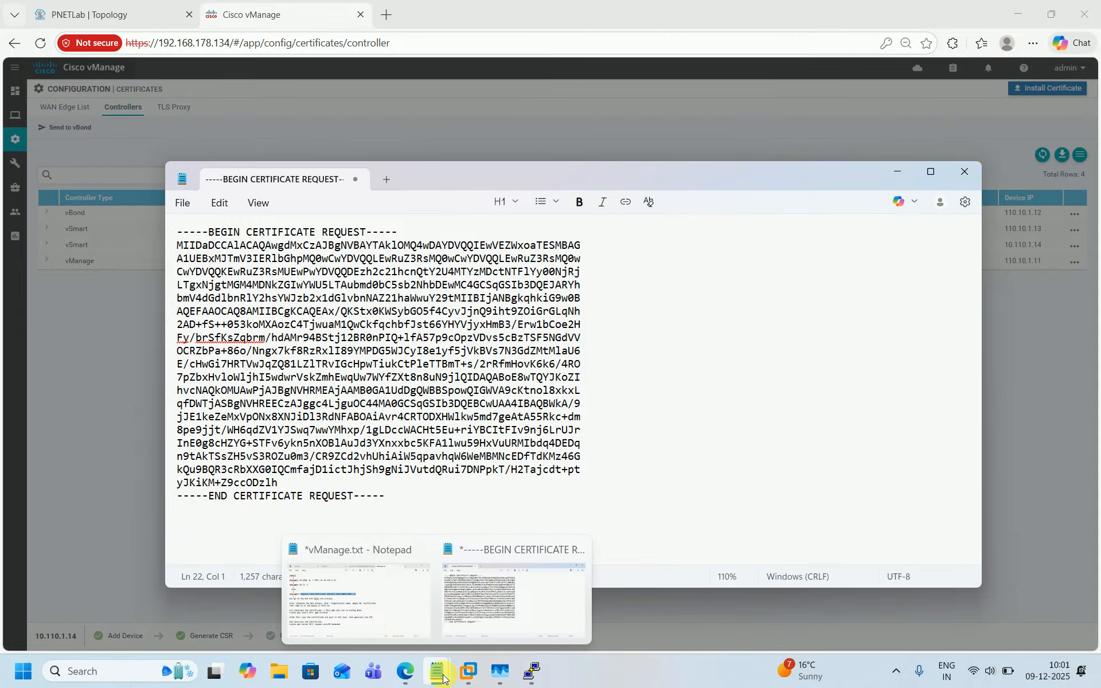
{"action": "left_click", "coordinate": [382, 608]}
{"action": "left_click_drag", "start_coordinate": [66, 395], "coordinate": [363, 394]}
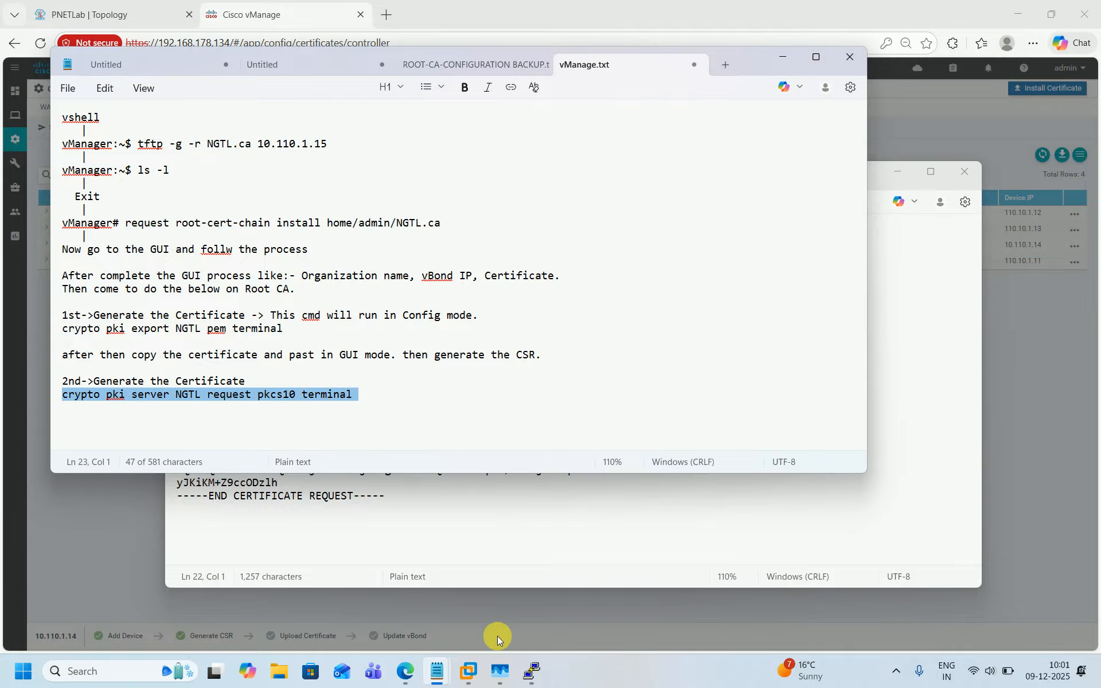
{"action": "mouse_move", "coordinate": [531, 670]}
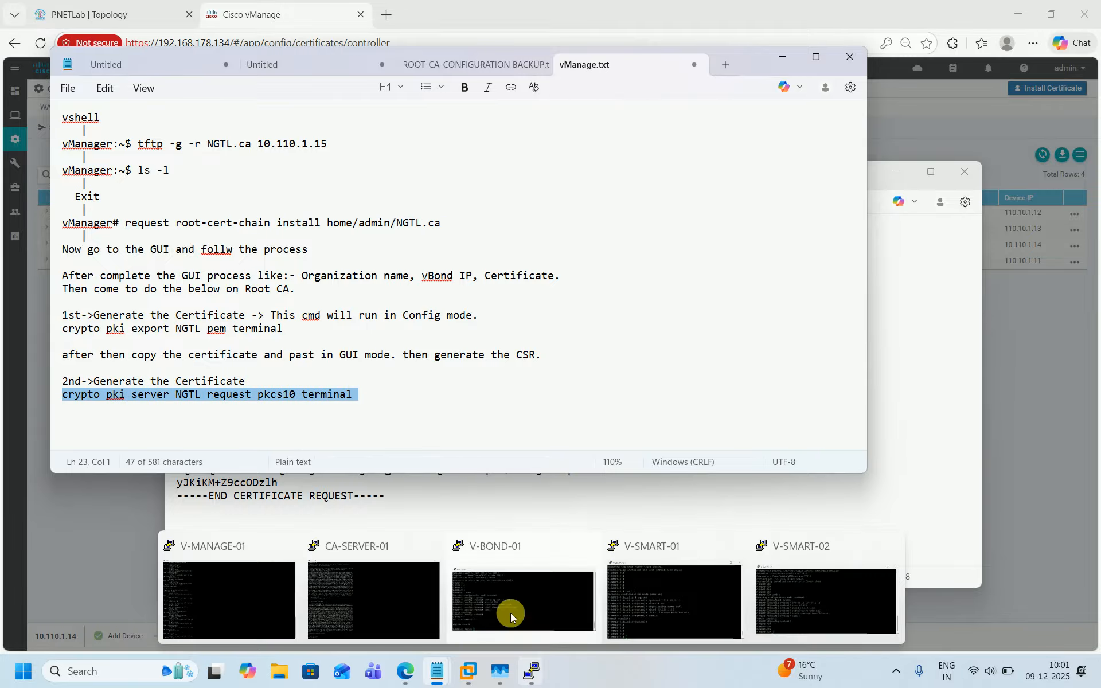
{"action": "left_click", "coordinate": [347, 586]}
{"action": "right_click", "coordinate": [644, 320]}
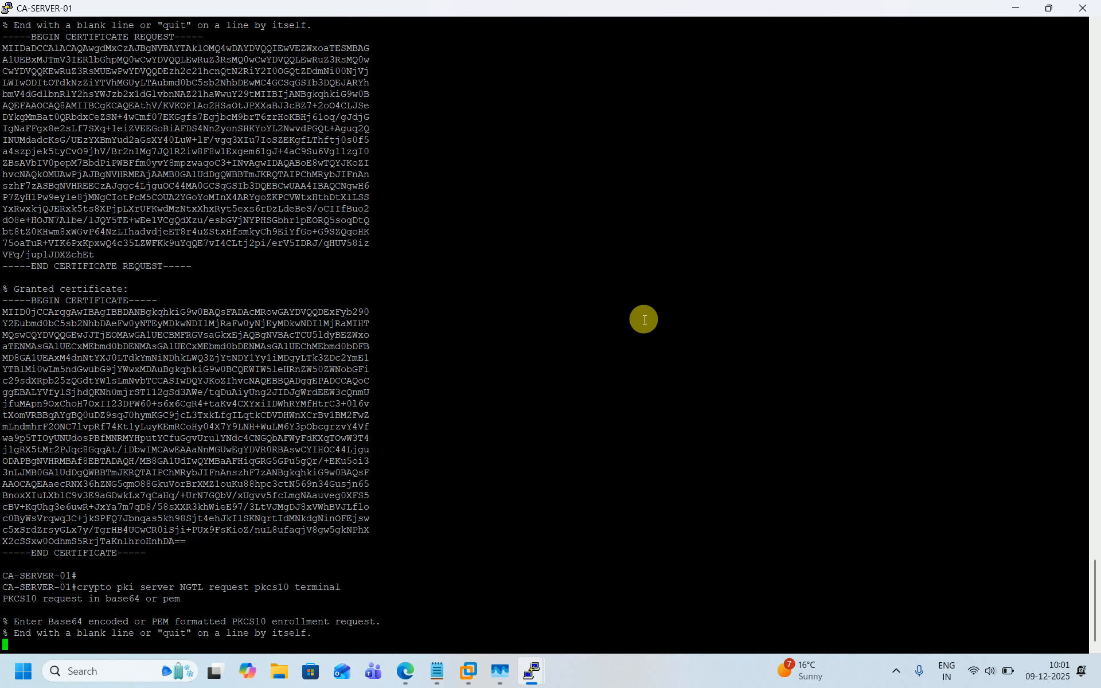
Step: Copy the vSmart CSR from Notepad and submit it as the PKCS10 enrollment request on the CA server
{"action": "mouse_move", "coordinate": [437, 670]}
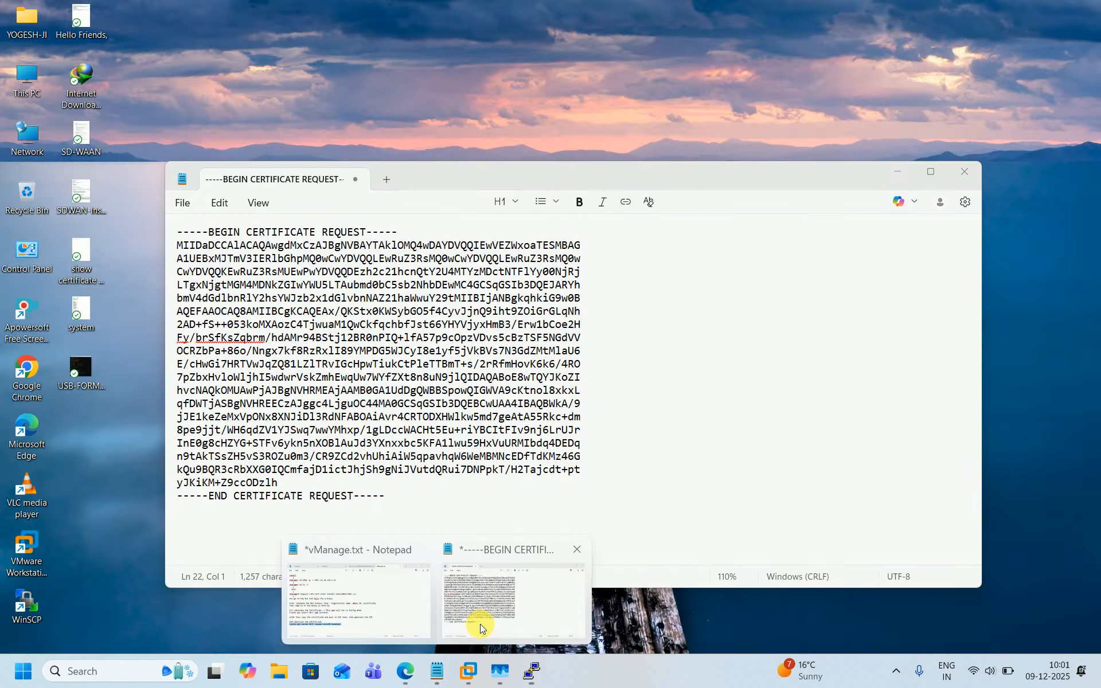
{"action": "left_click", "coordinate": [480, 624]}
{"action": "key", "text": "ctrl+a"}
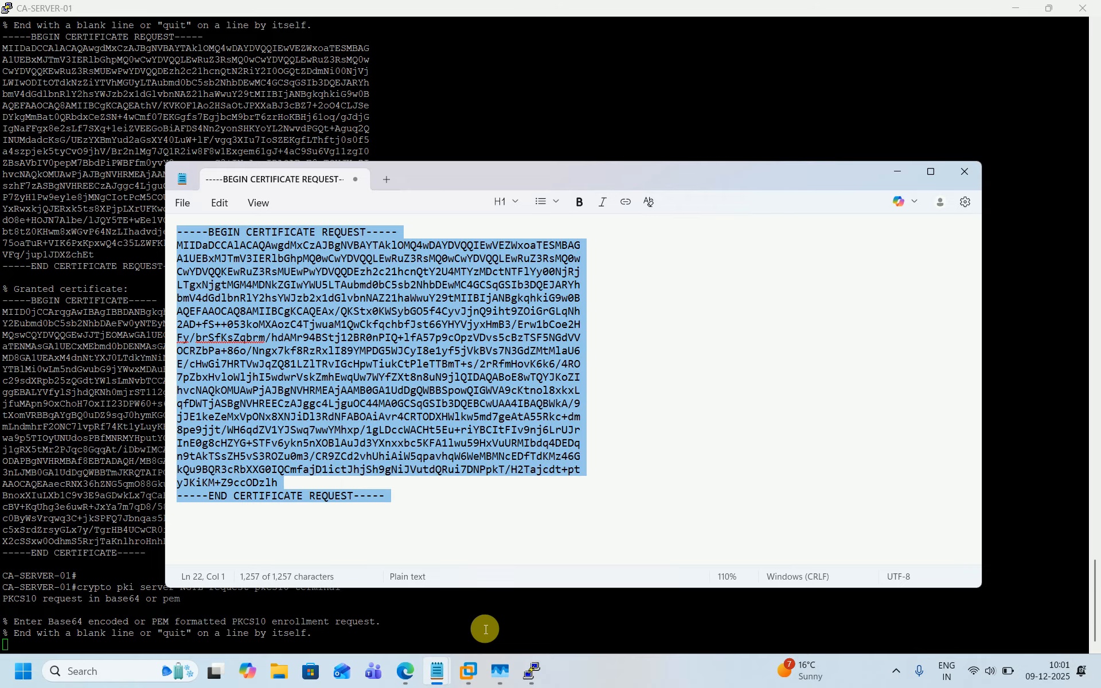
{"action": "key", "text": "ctrl+c"}
{"action": "left_click", "coordinate": [485, 629]}
{"action": "right_click", "coordinate": [633, 514]}
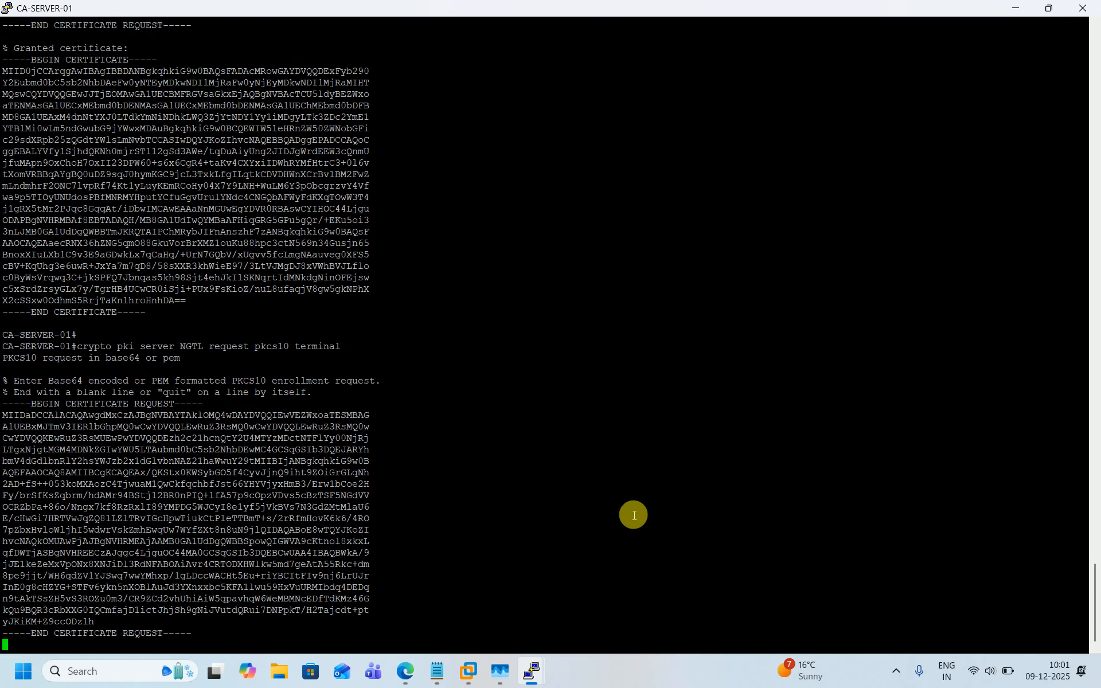
{"action": "key", "text": "Return"}
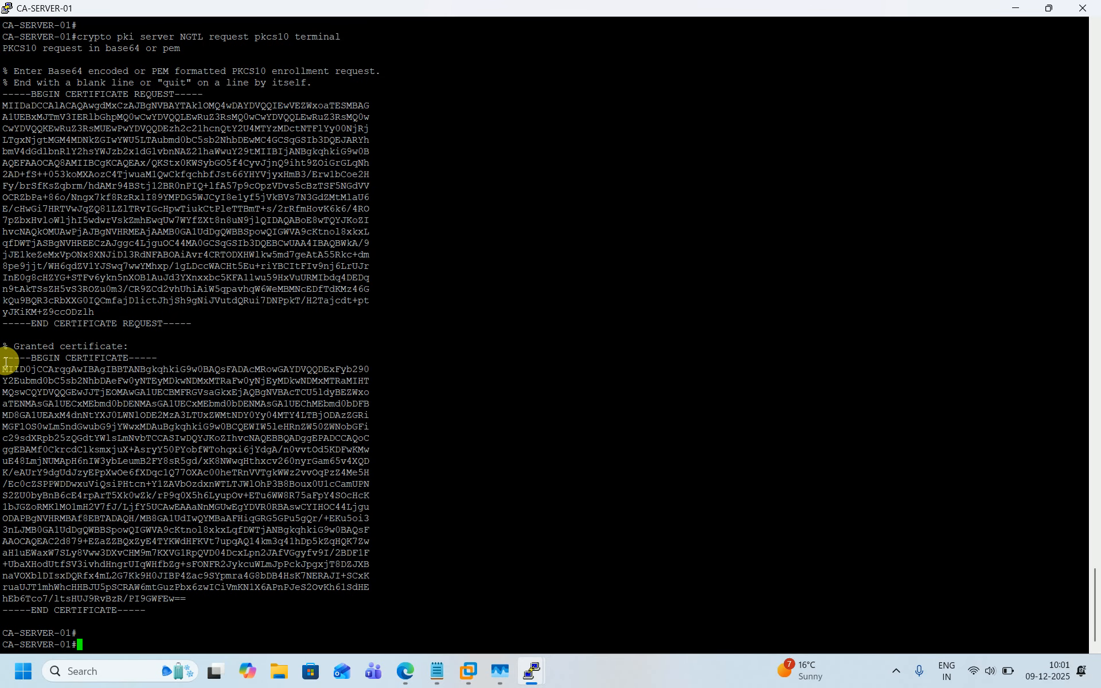
Step: Copy the granted certificate from the CA terminal into the Notepad document, replacing the CSR text
{"action": "left_click_drag", "start_coordinate": [5, 362], "coordinate": [149, 610]}
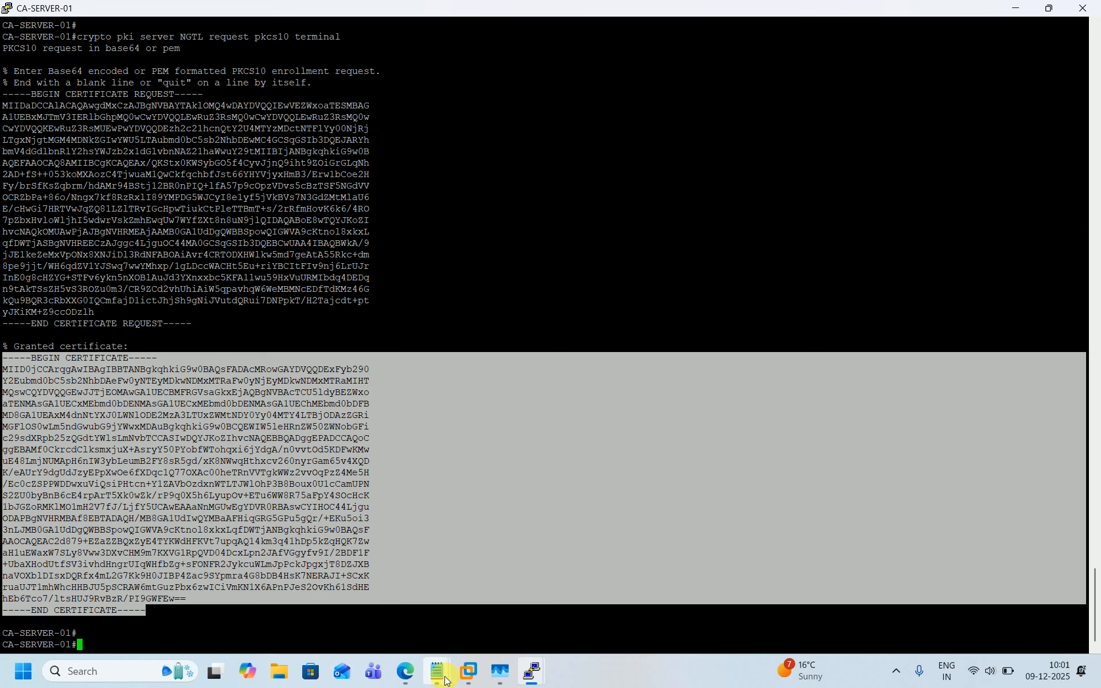
{"action": "mouse_move", "coordinate": [437, 670]}
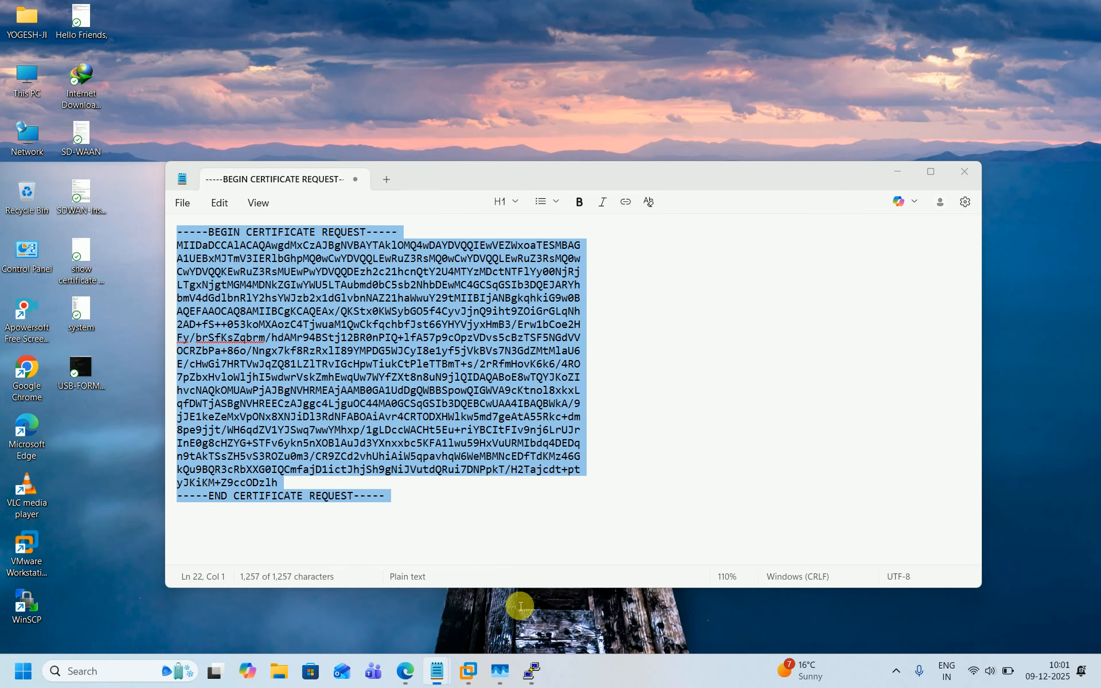
{"action": "left_click", "coordinate": [514, 601]}
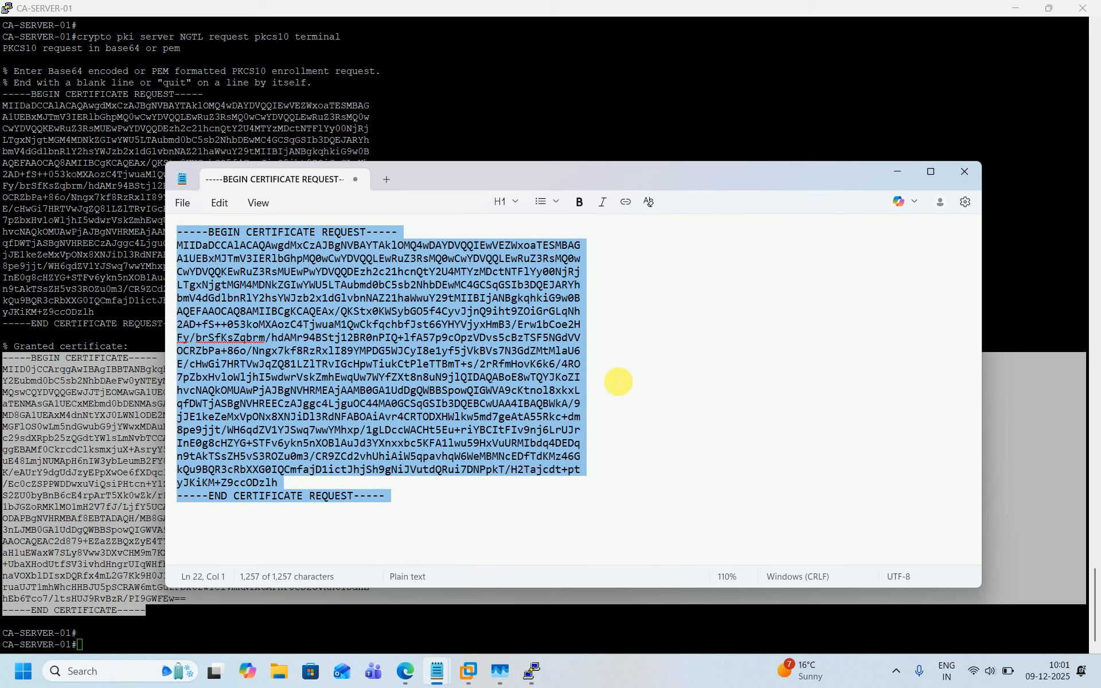
{"action": "key", "text": "Delete"}
{"action": "key", "text": "ctrl+v"}
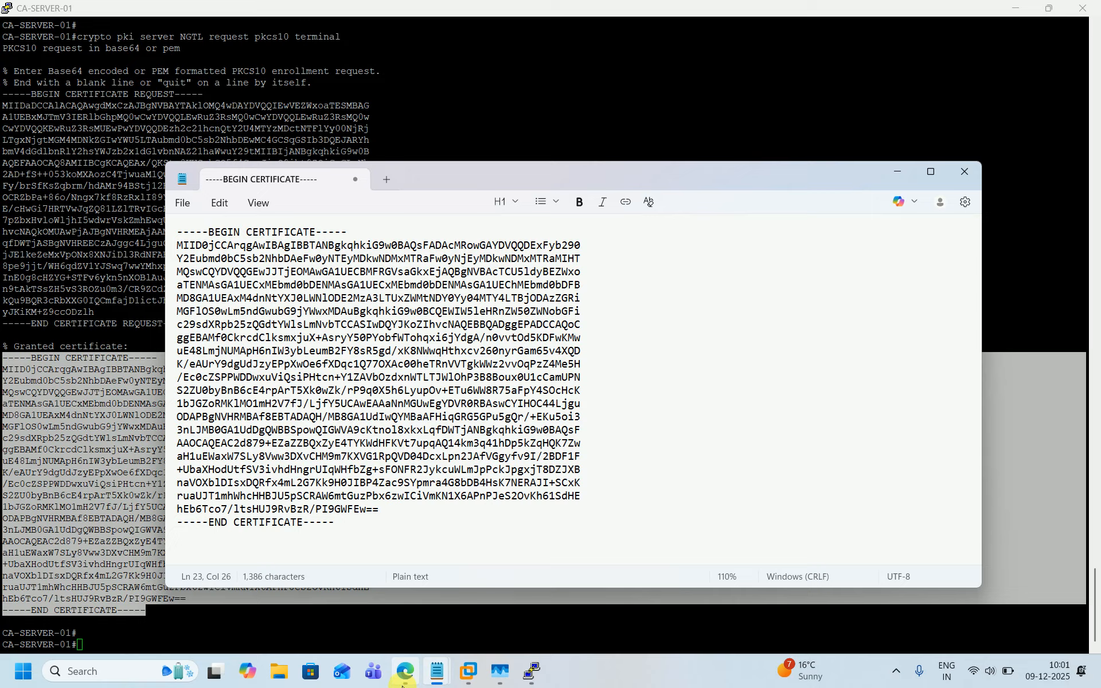
Step: Close the CSR dialog and install the signed certificate in vManage by pasting it into the certificate text and installing
{"action": "mouse_move", "coordinate": [404, 668]}
{"action": "left_click", "coordinate": [407, 622]}
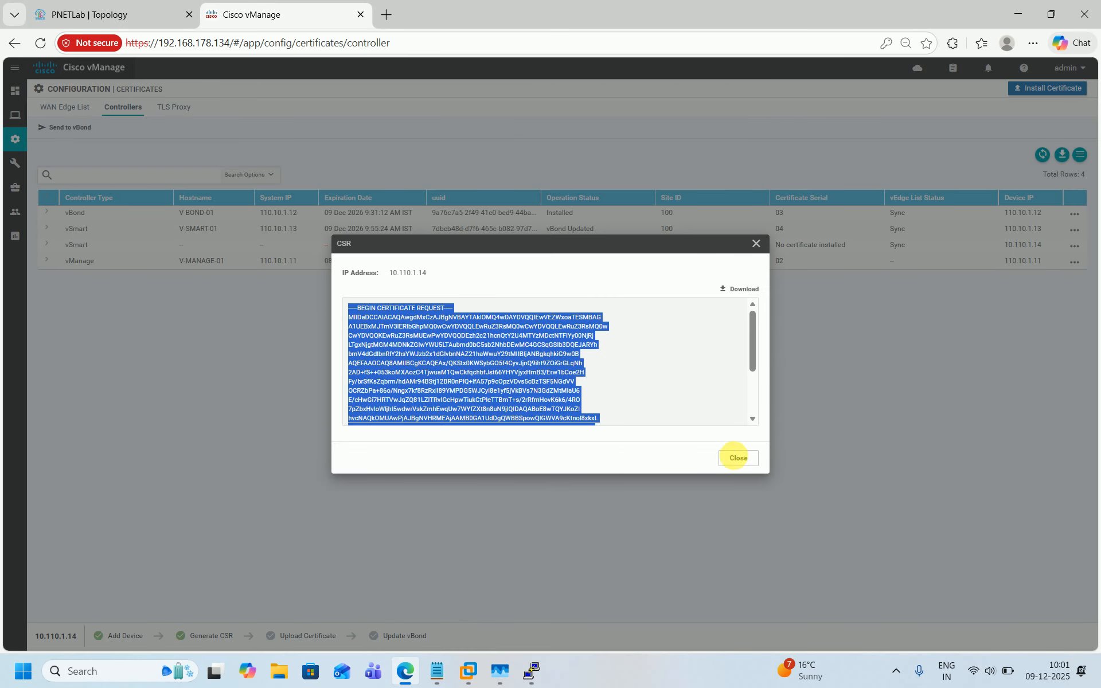
{"action": "left_click", "coordinate": [733, 457]}
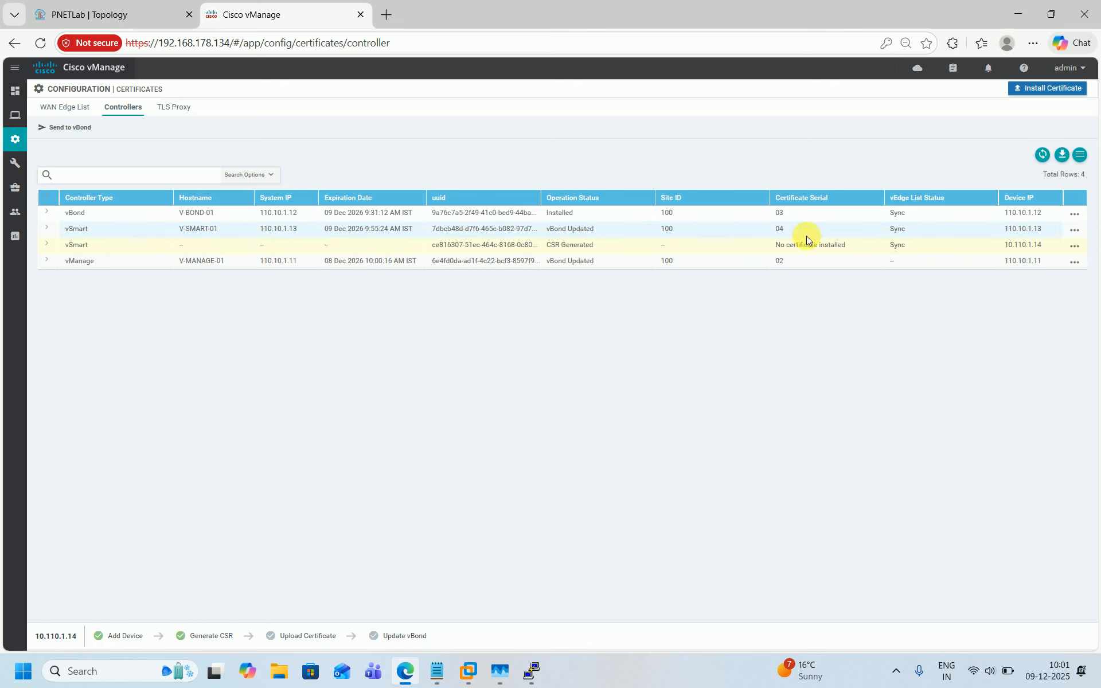
{"action": "left_click", "coordinate": [1045, 89]}
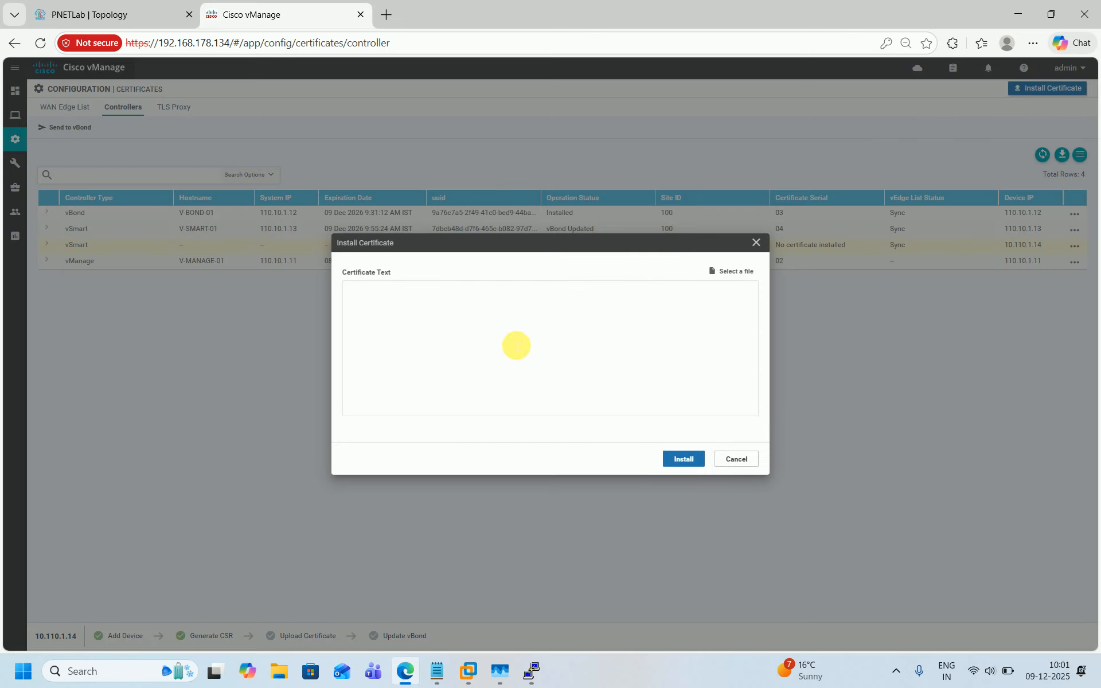
{"action": "mouse_move", "coordinate": [437, 672]}
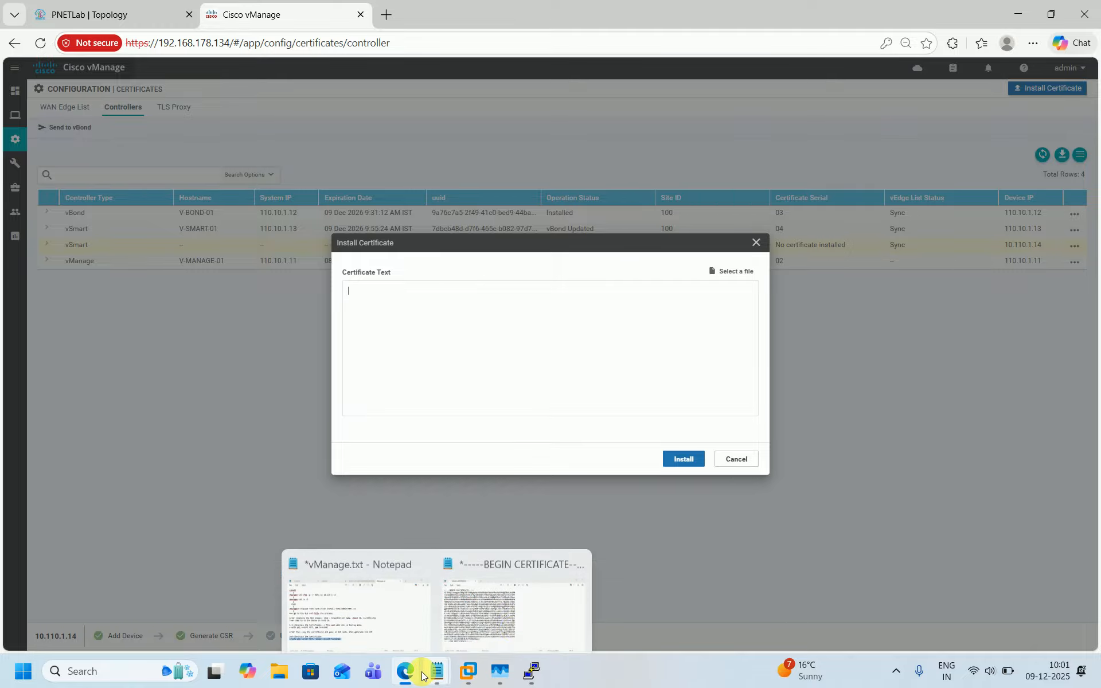
{"action": "left_click", "coordinate": [515, 614]}
{"action": "key", "text": "ctrl+a"}
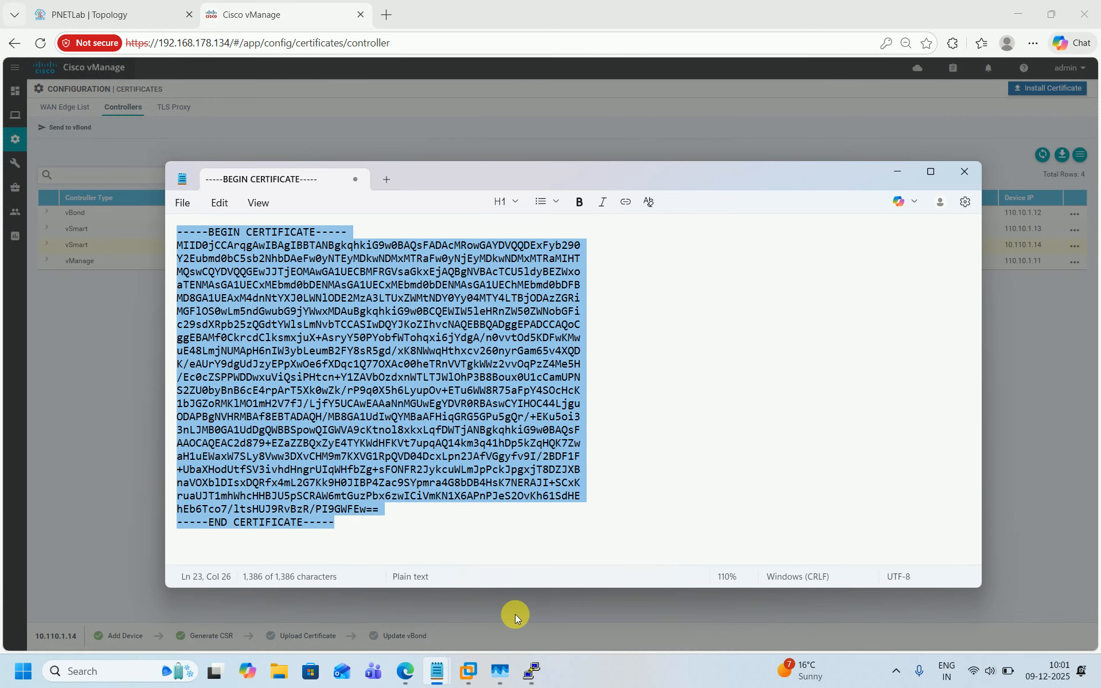
{"action": "left_click", "coordinate": [899, 172]}
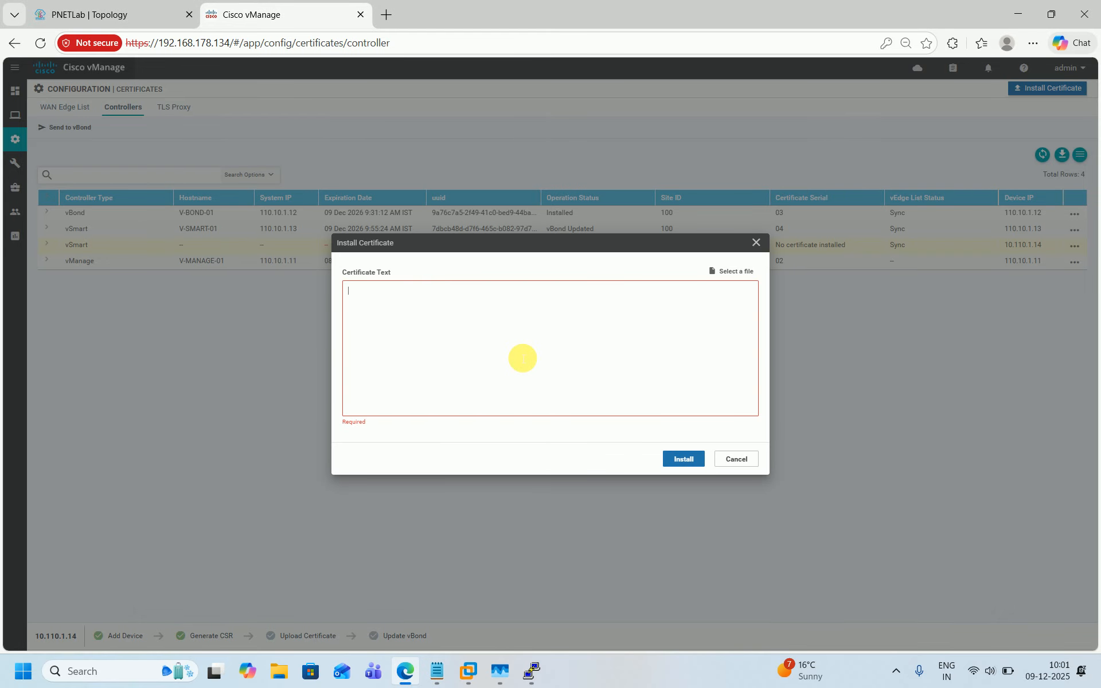
{"action": "key", "text": "ctrl+v"}
{"action": "left_click", "coordinate": [682, 459]}
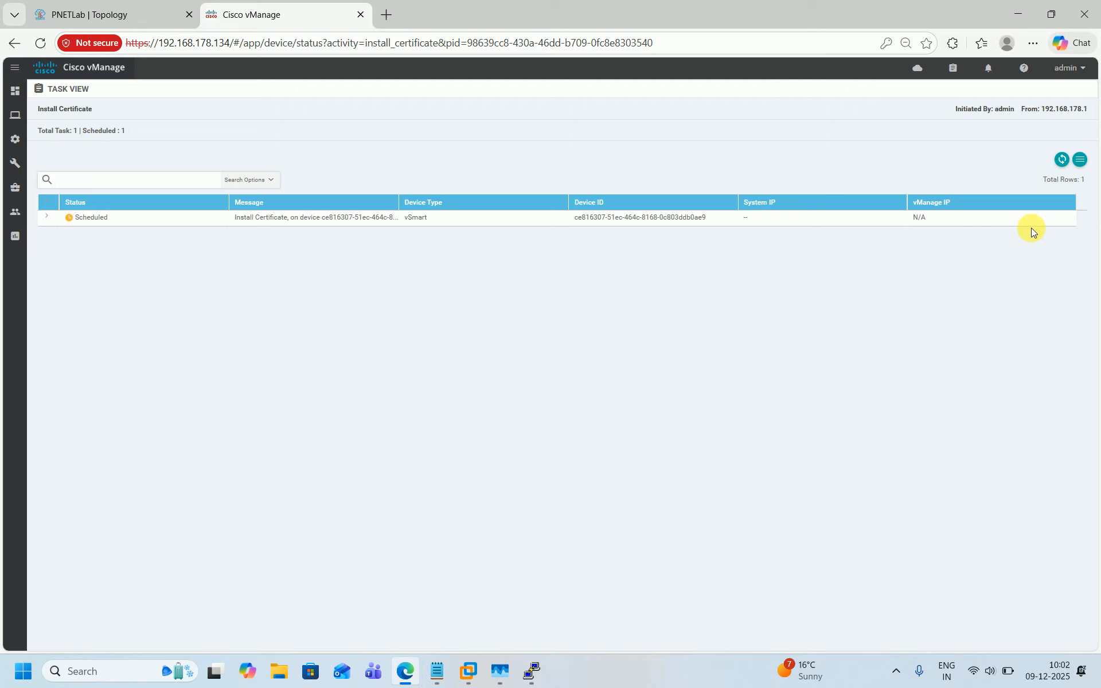
Step: Check the certificate installation task's status and log, then review the controllers device list
{"action": "left_click", "coordinate": [1061, 160]}
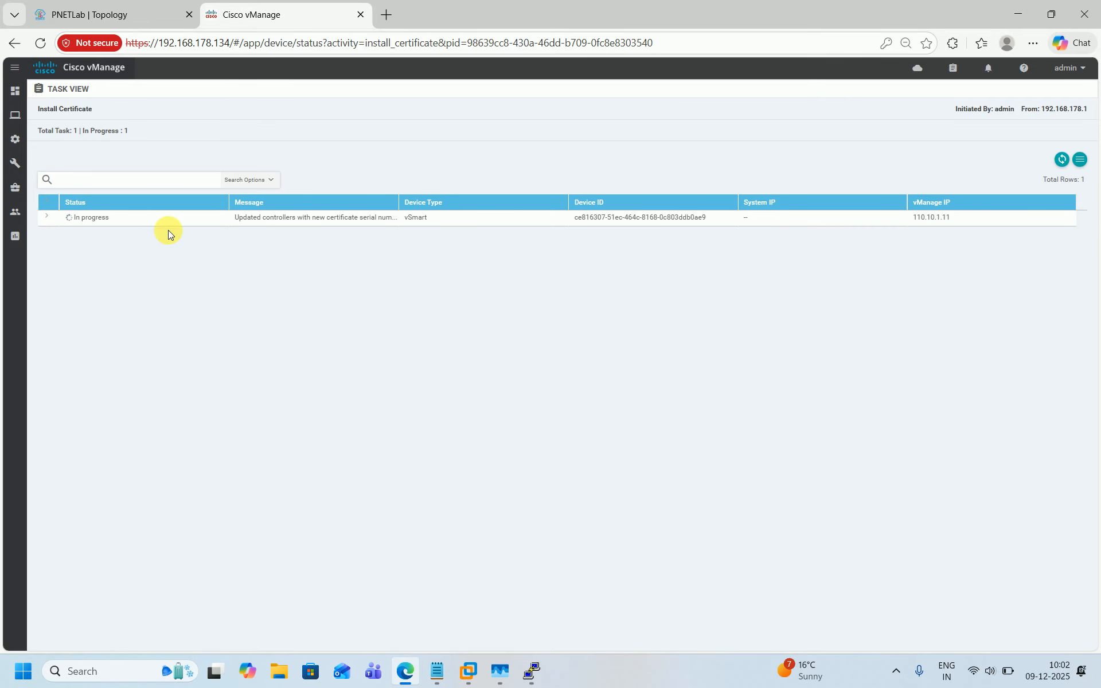
{"action": "left_click", "coordinate": [54, 220]}
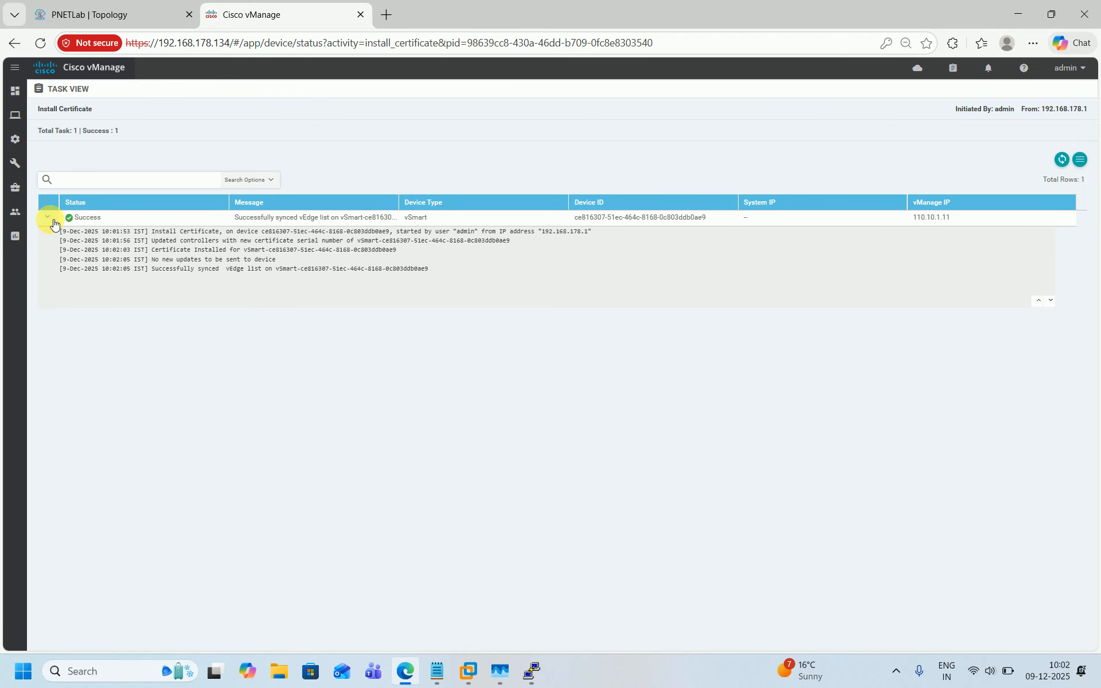
{"action": "mouse_move", "coordinate": [19, 94]}
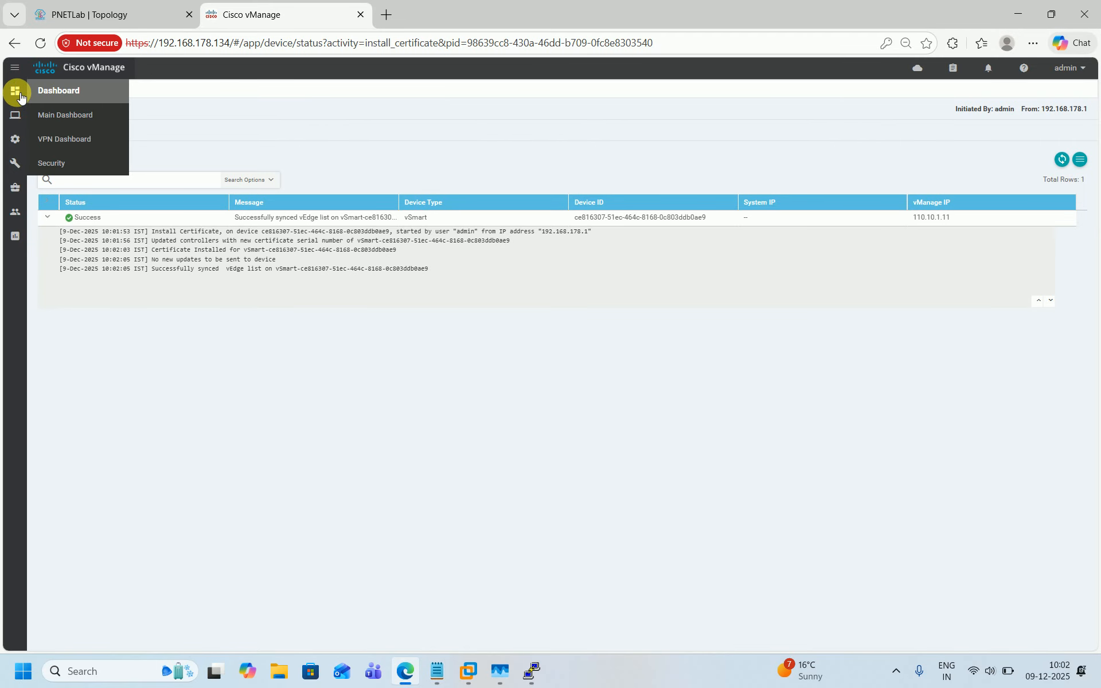
{"action": "mouse_move", "coordinate": [15, 139]}
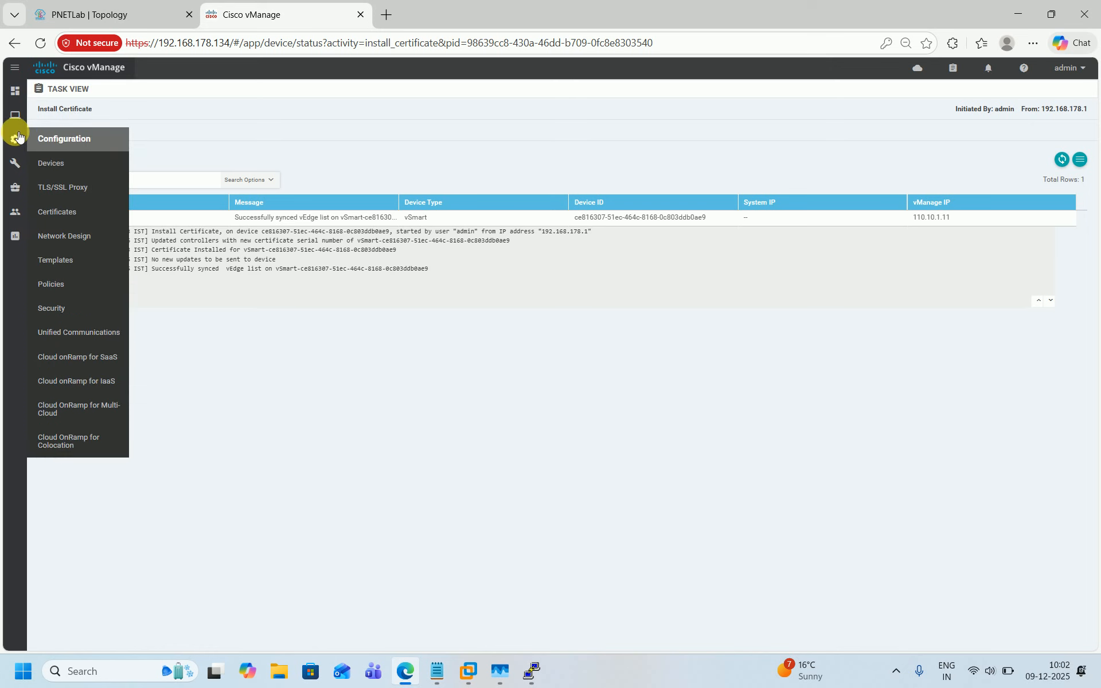
{"action": "left_click", "coordinate": [71, 167]}
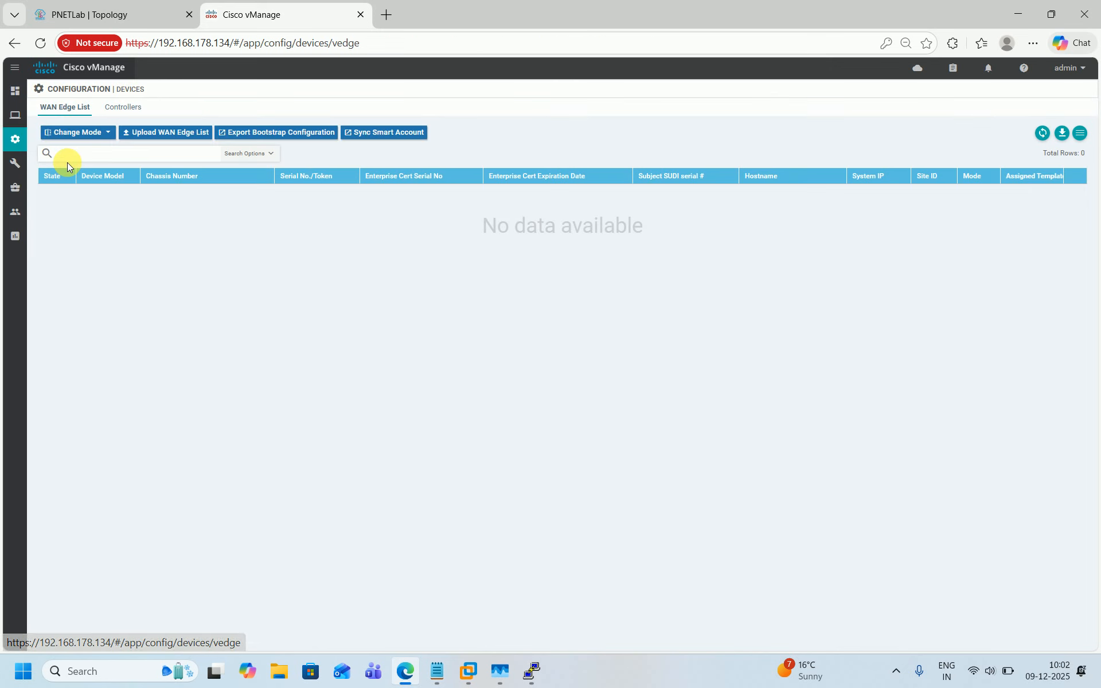
{"action": "left_click", "coordinate": [138, 109]}
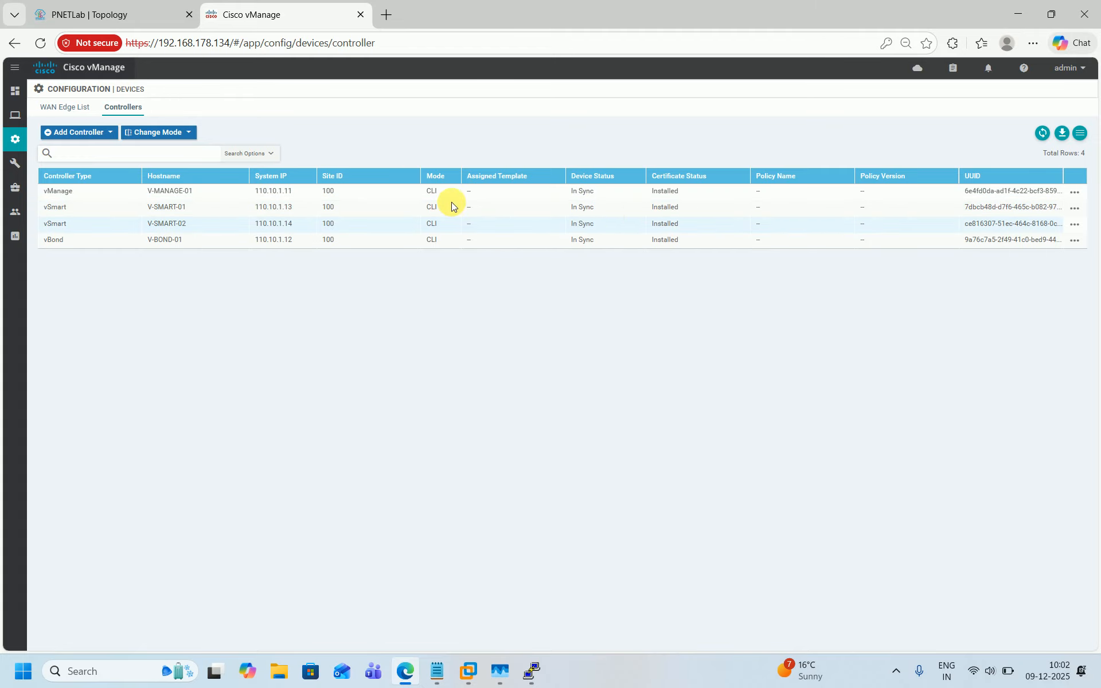
{"action": "mouse_move", "coordinate": [15, 139]}
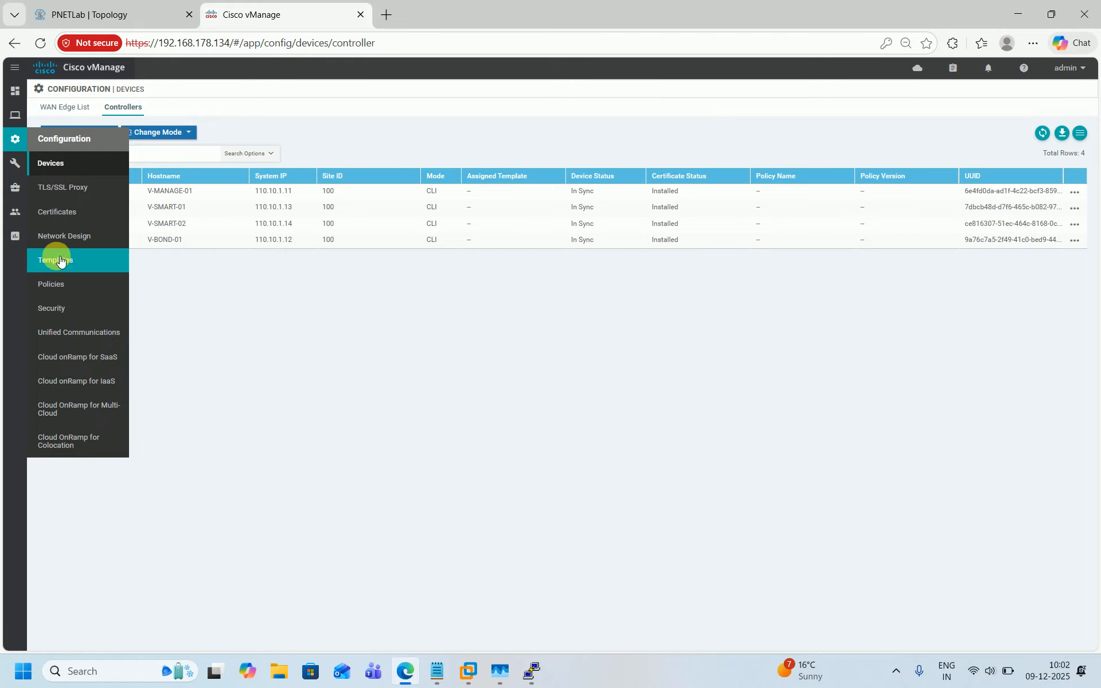
Step: Send the updated controller certificate list to vBond from the controller certificates page
{"action": "left_click", "coordinate": [53, 213]}
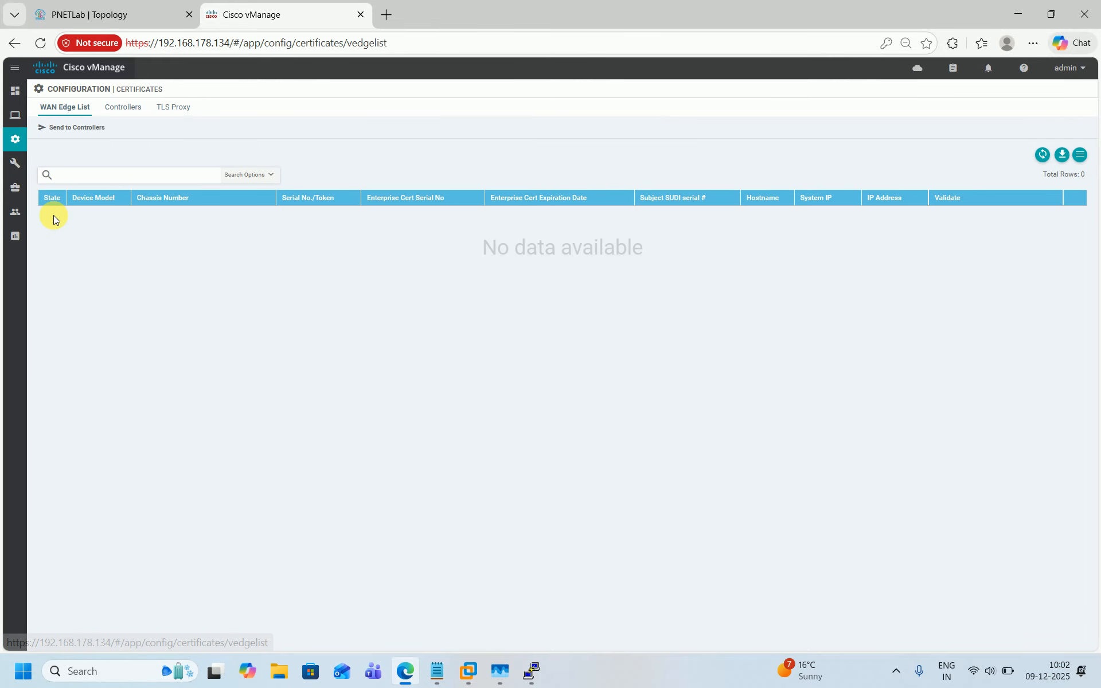
{"action": "left_click", "coordinate": [118, 108]}
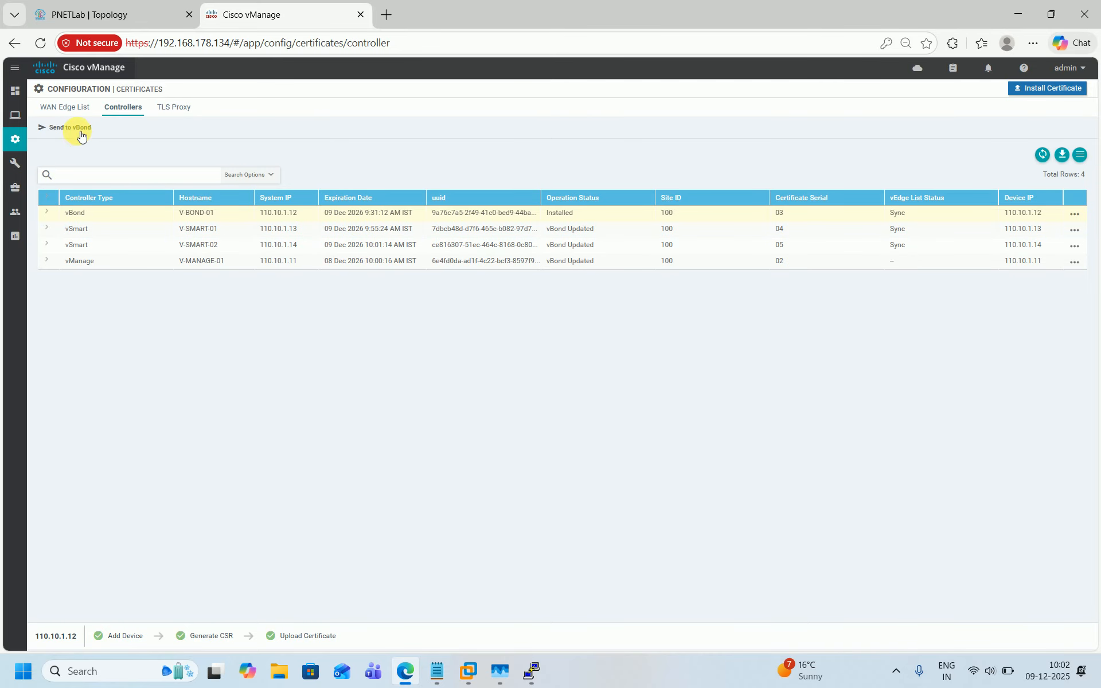
{"action": "mouse_move", "coordinate": [15, 114]}
{"action": "left_click", "coordinate": [72, 124]}
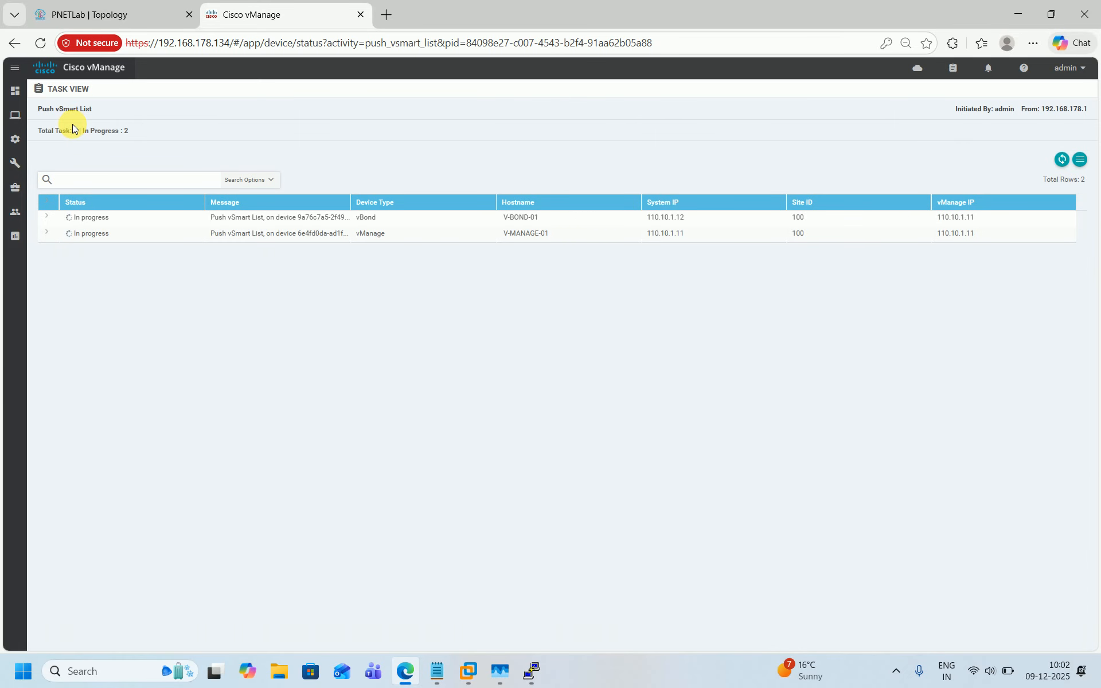